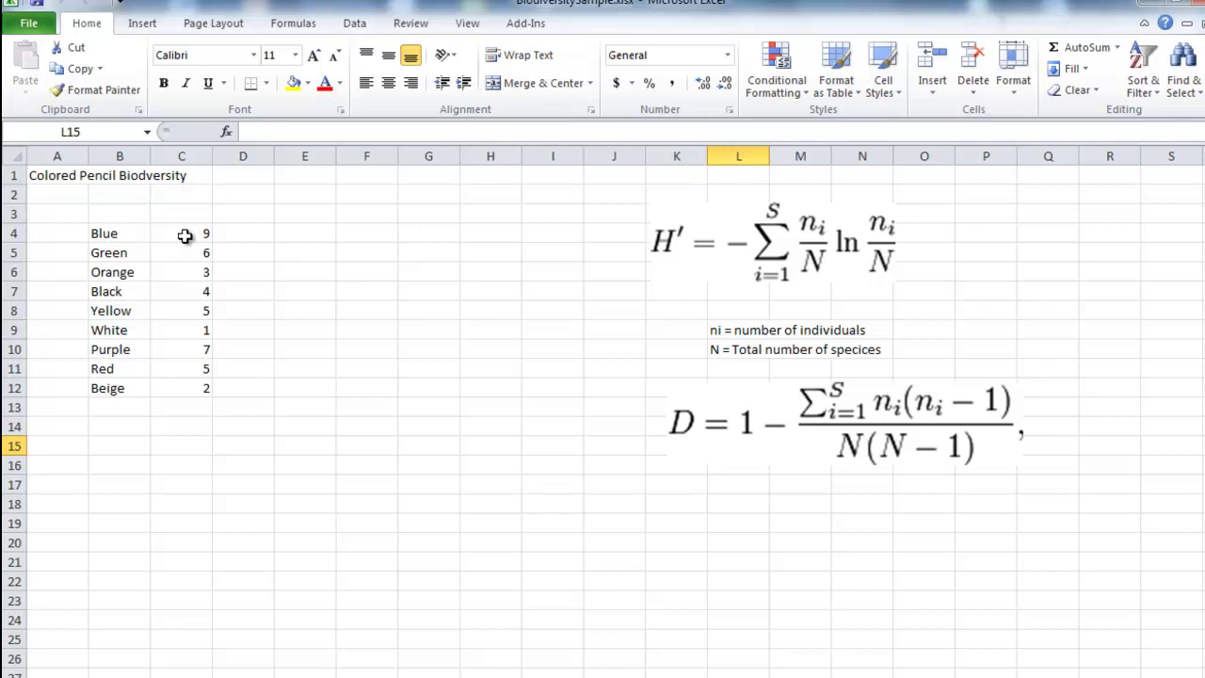
Total the pencil counts C4:C12 with AutoSum, giving 42 in C13
drag(183, 233, 191, 394)
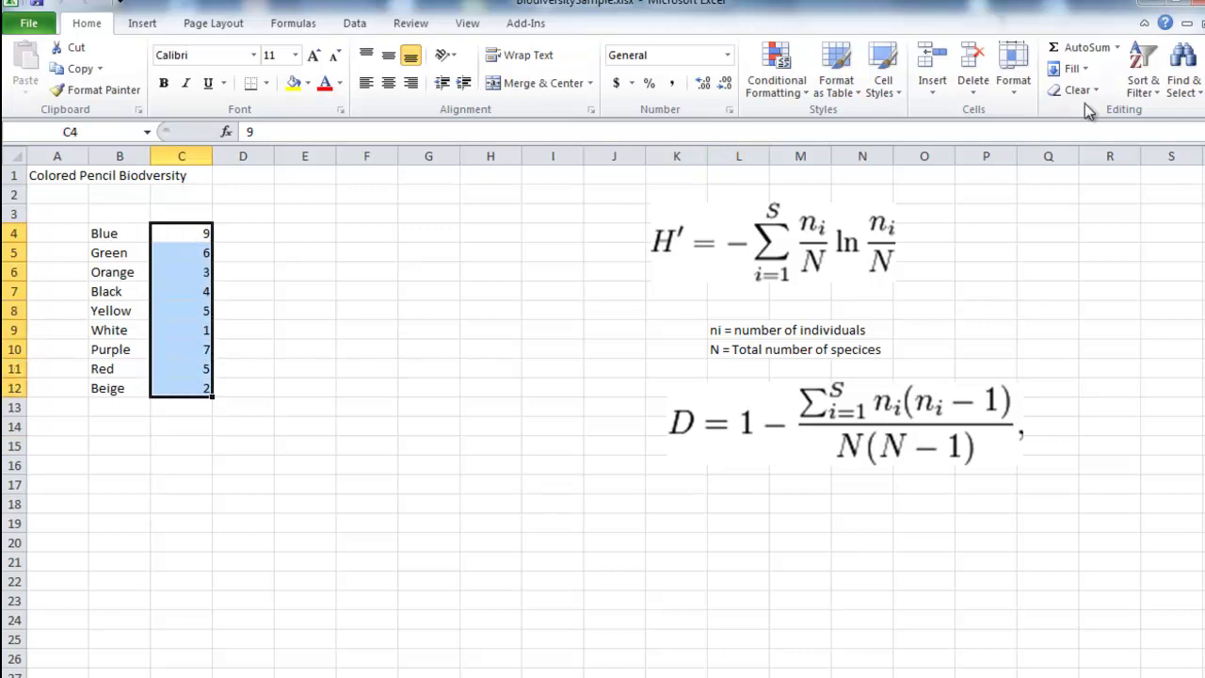
click(1090, 57)
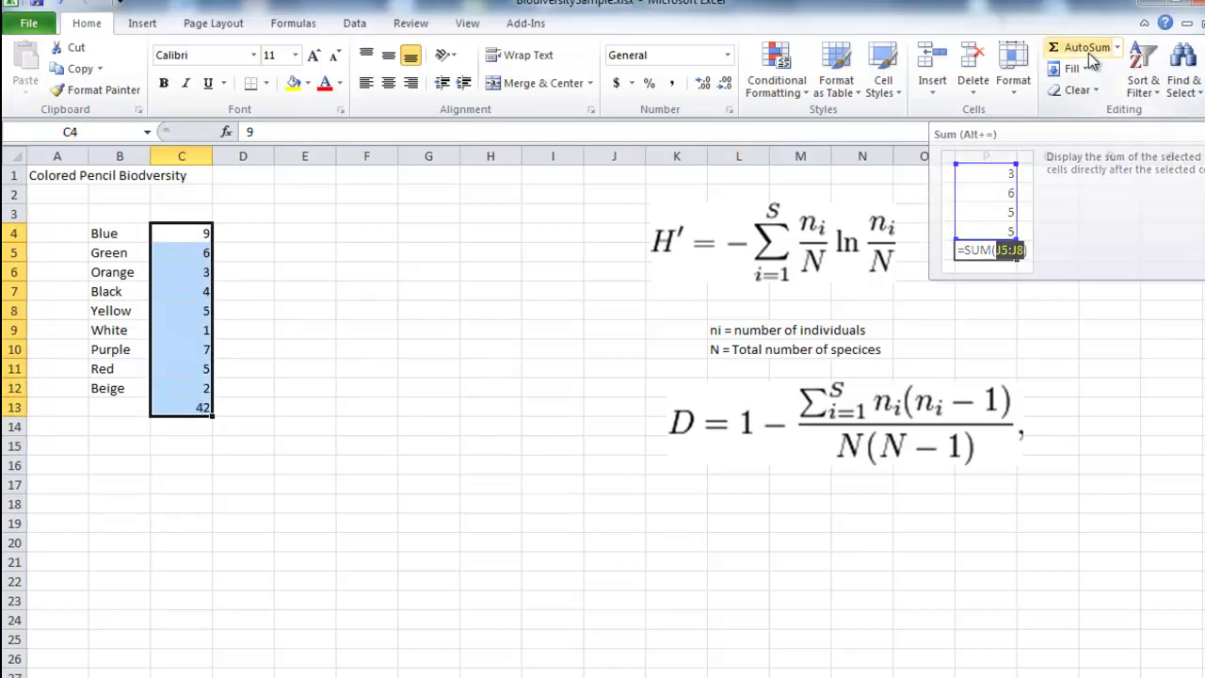
click(191, 407)
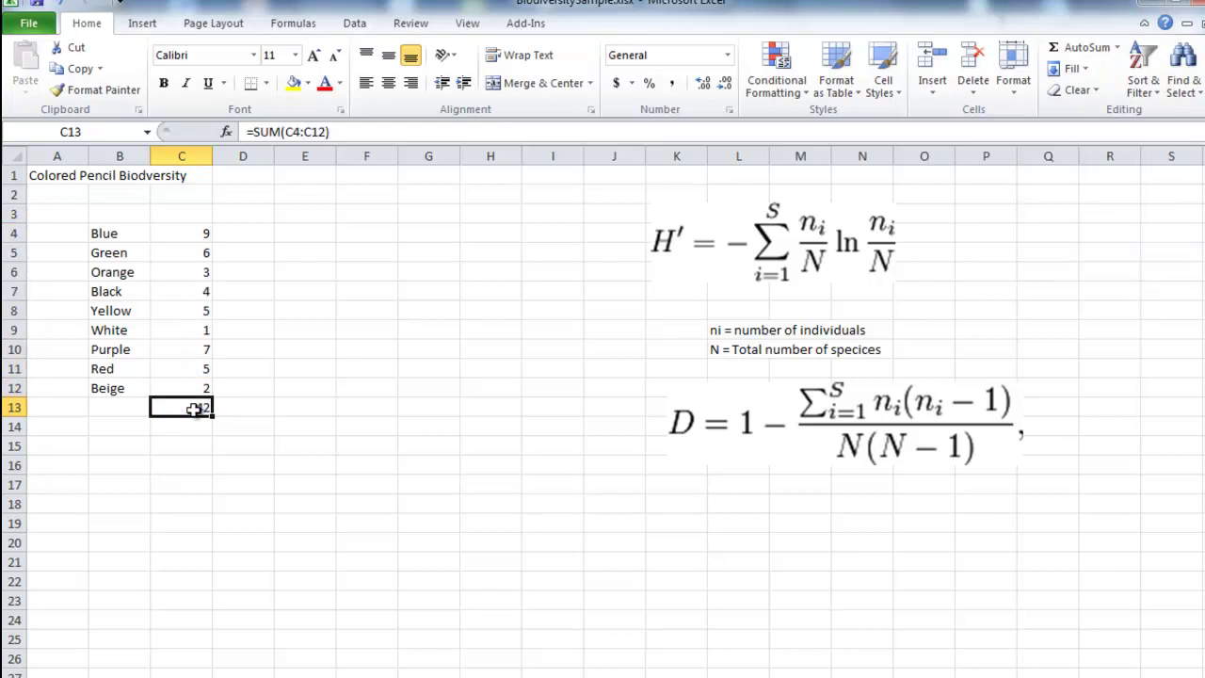
click(138, 408)
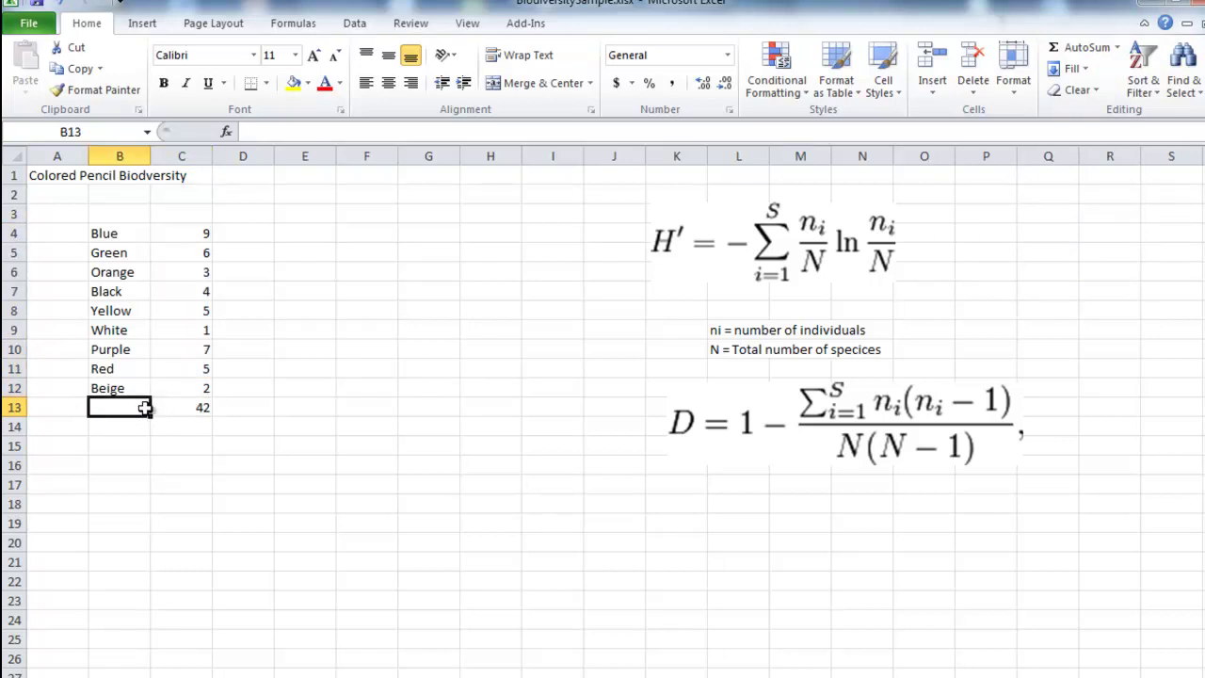
Note 'N = 42' in cell C17
click(186, 489)
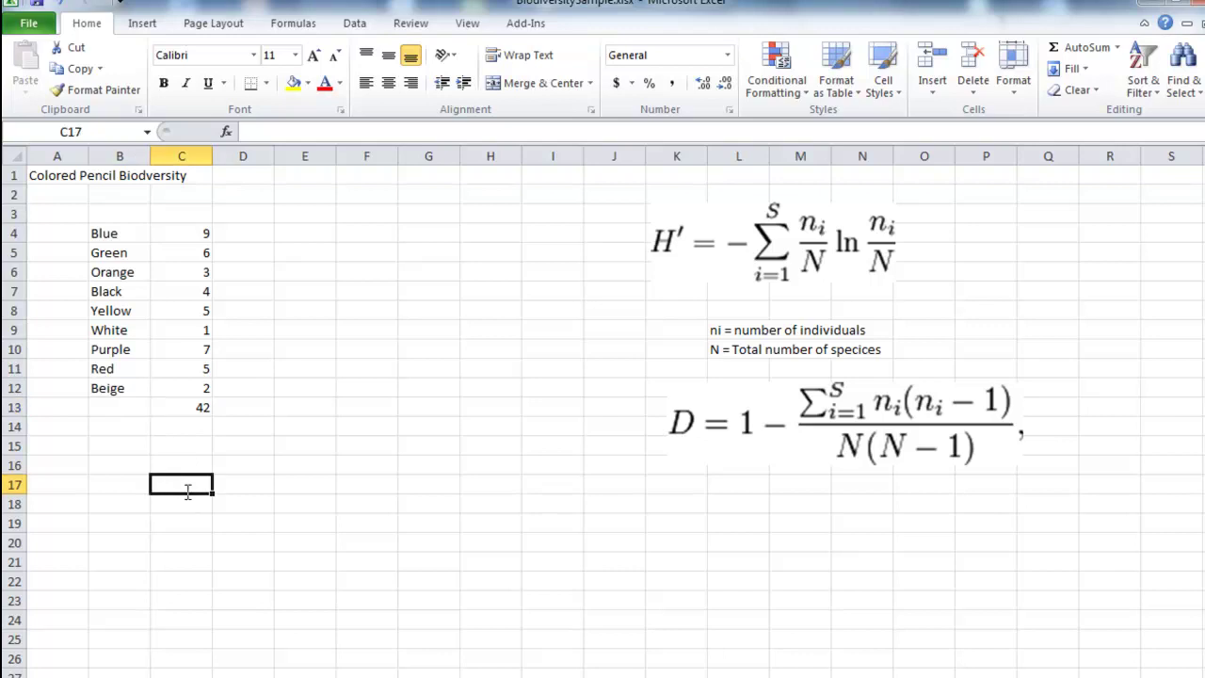
text(N = 42)
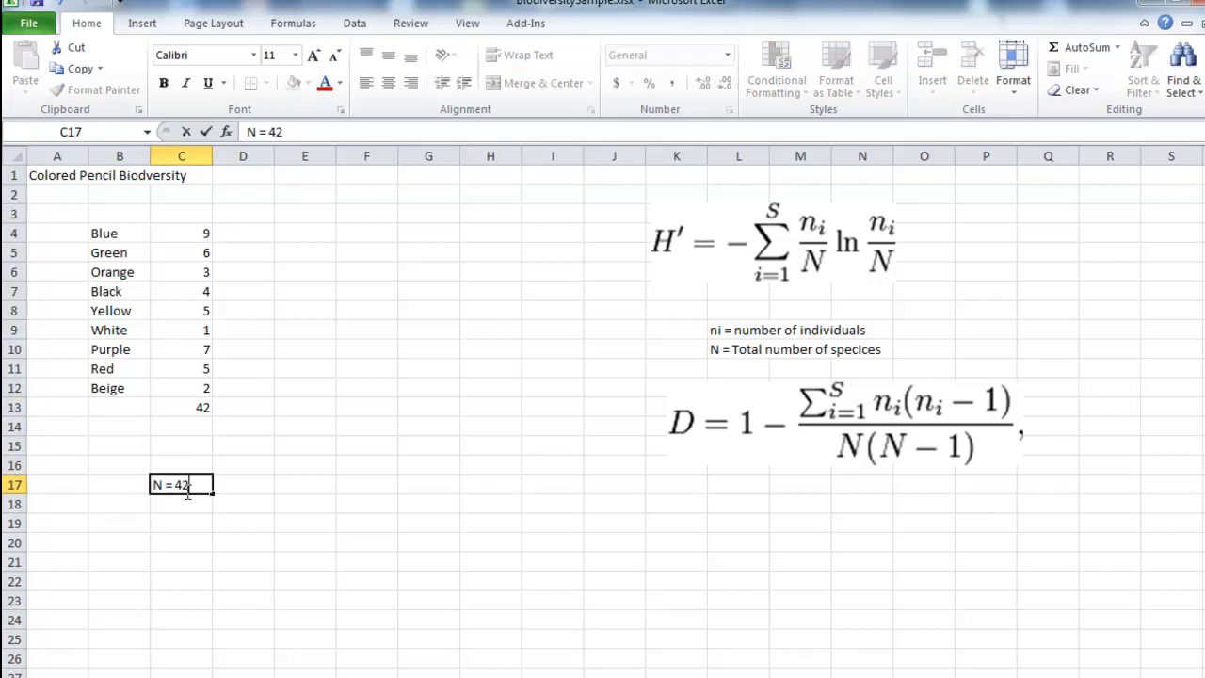
click(248, 523)
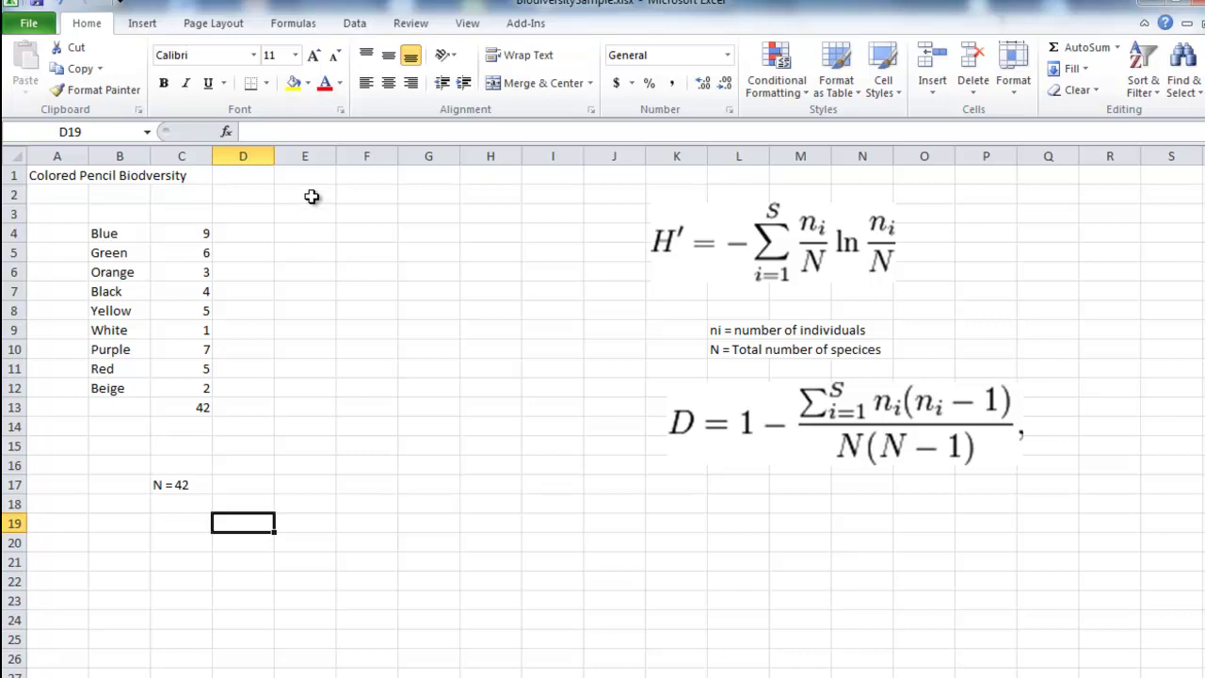
Head column E with 'H Calc' in E2
click(312, 196)
text(H)
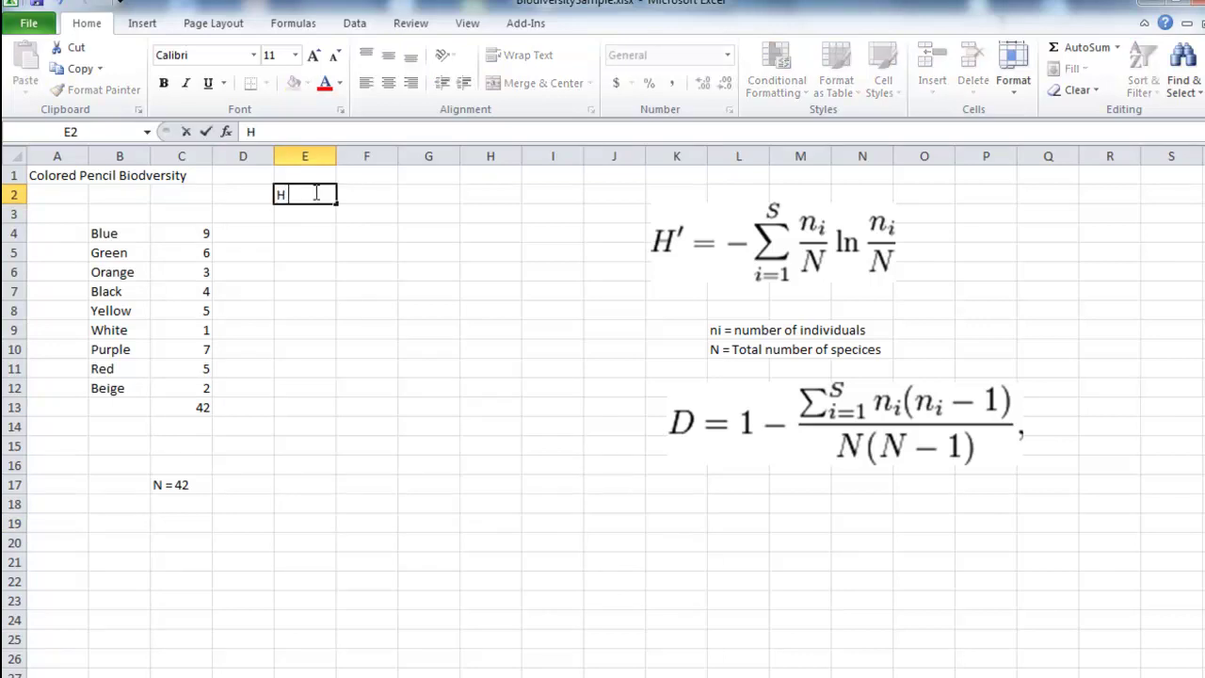
text( Calc)
click(320, 235)
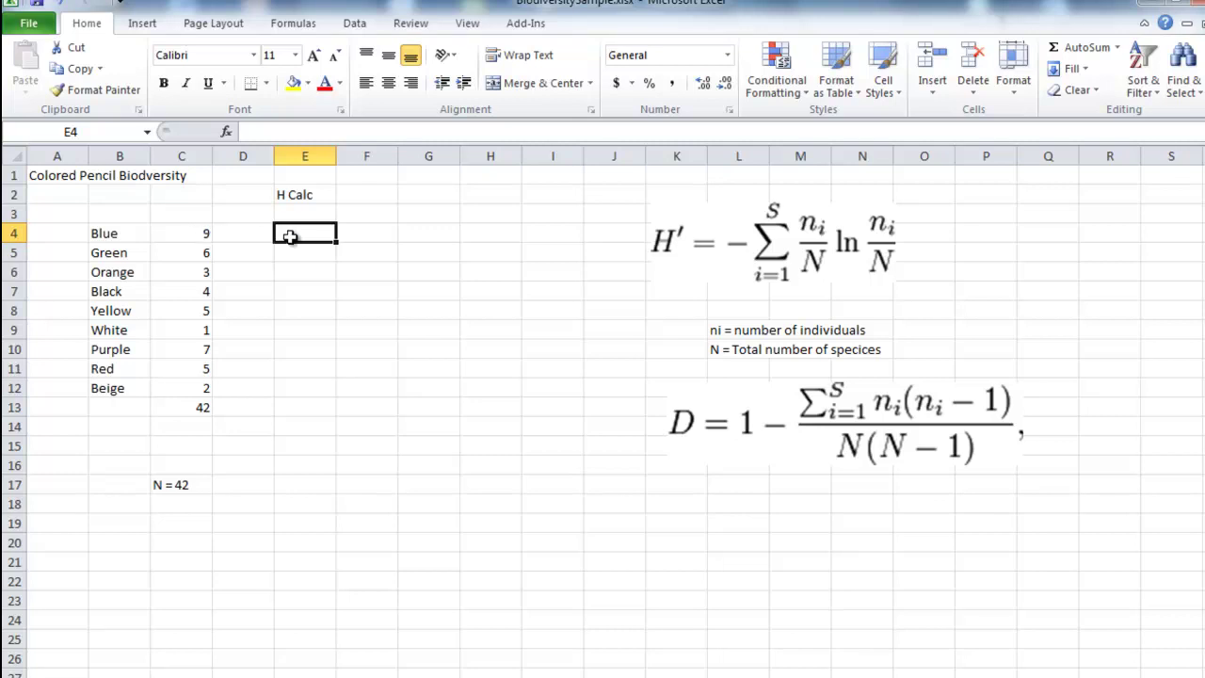
Begin the E4 formula with the Blue proportion (C4/C13)
text(=)
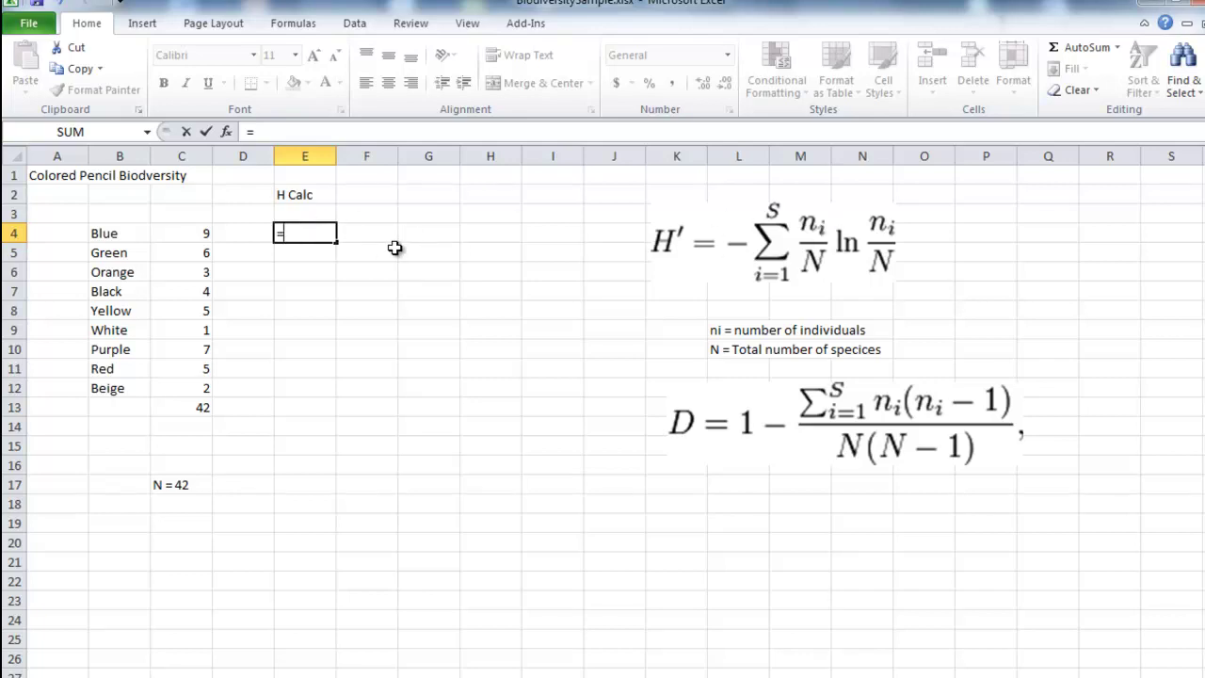
text(()
click(193, 233)
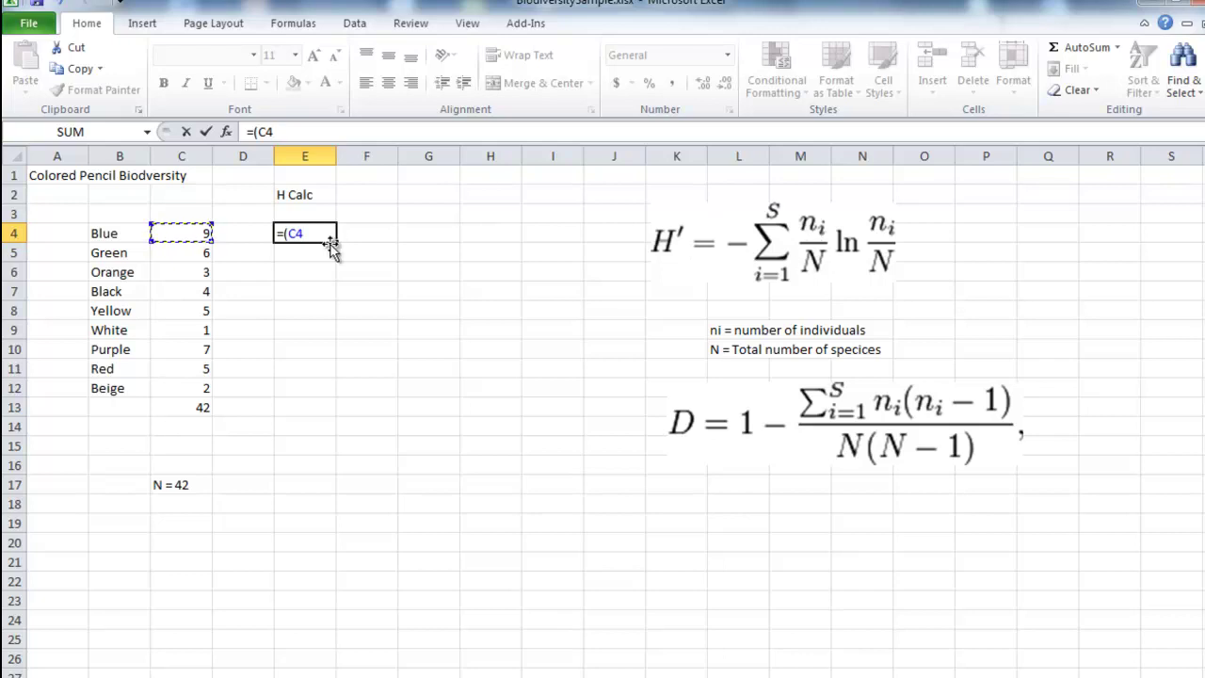
text(/)
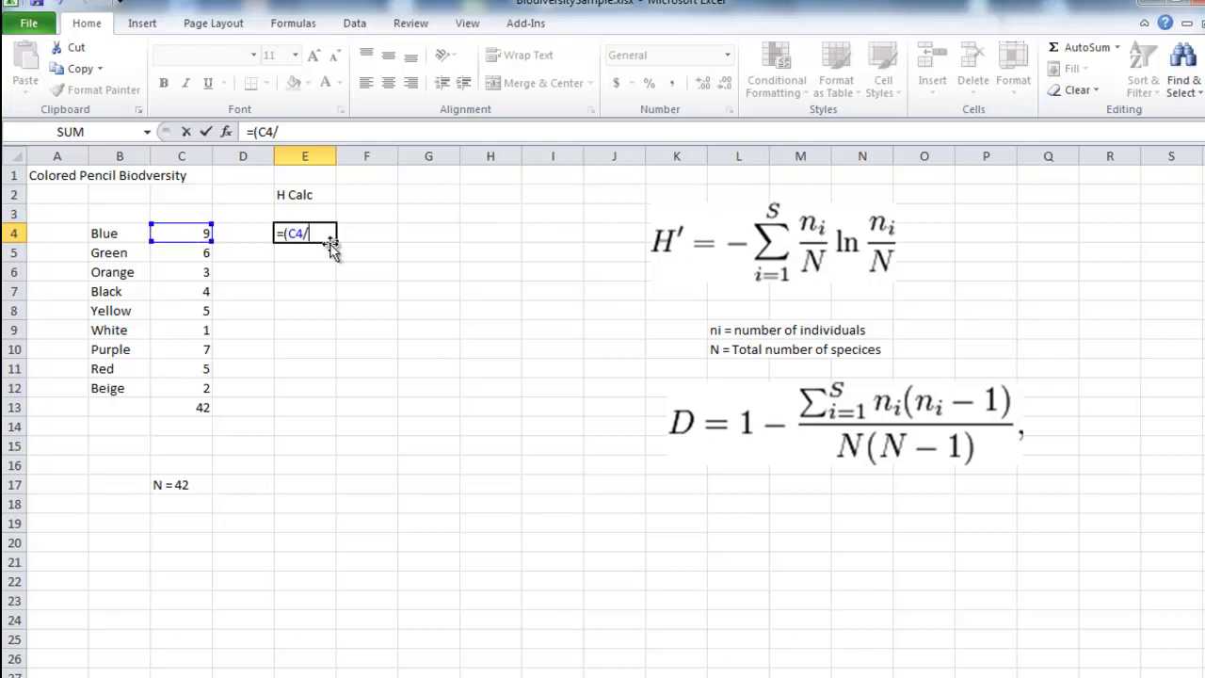
click(189, 407)
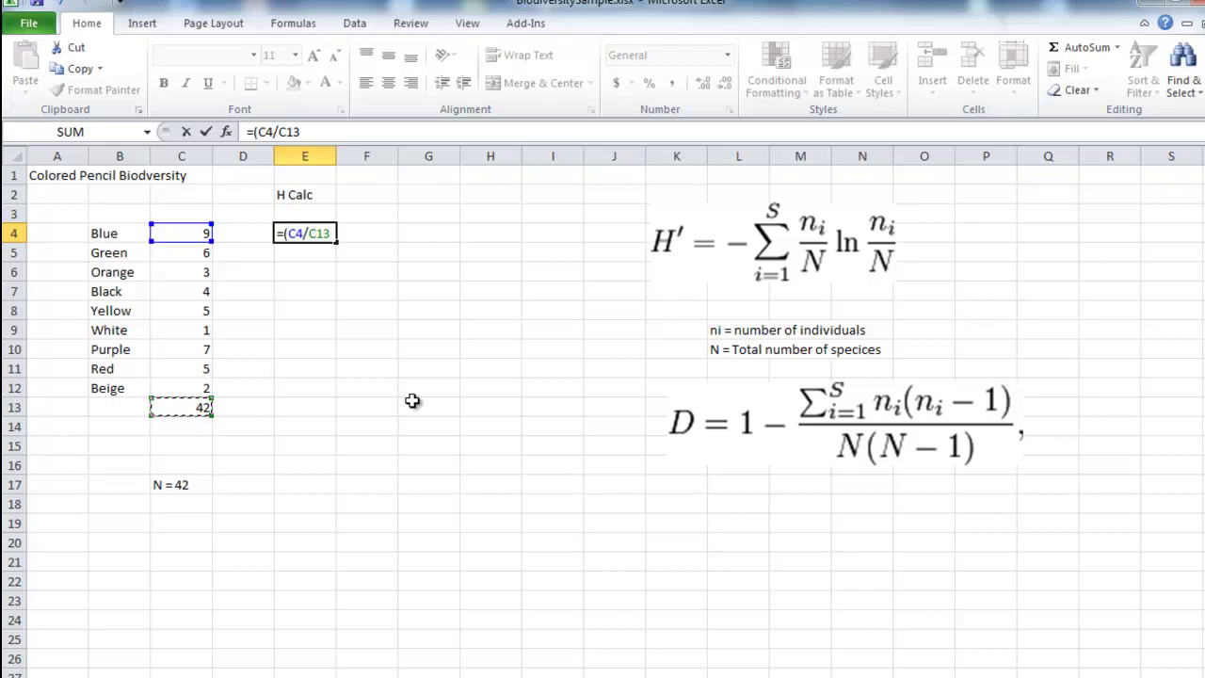
text())
Append LN(C4/C13) from the function suggestions and enter the E4 formula
text(l)
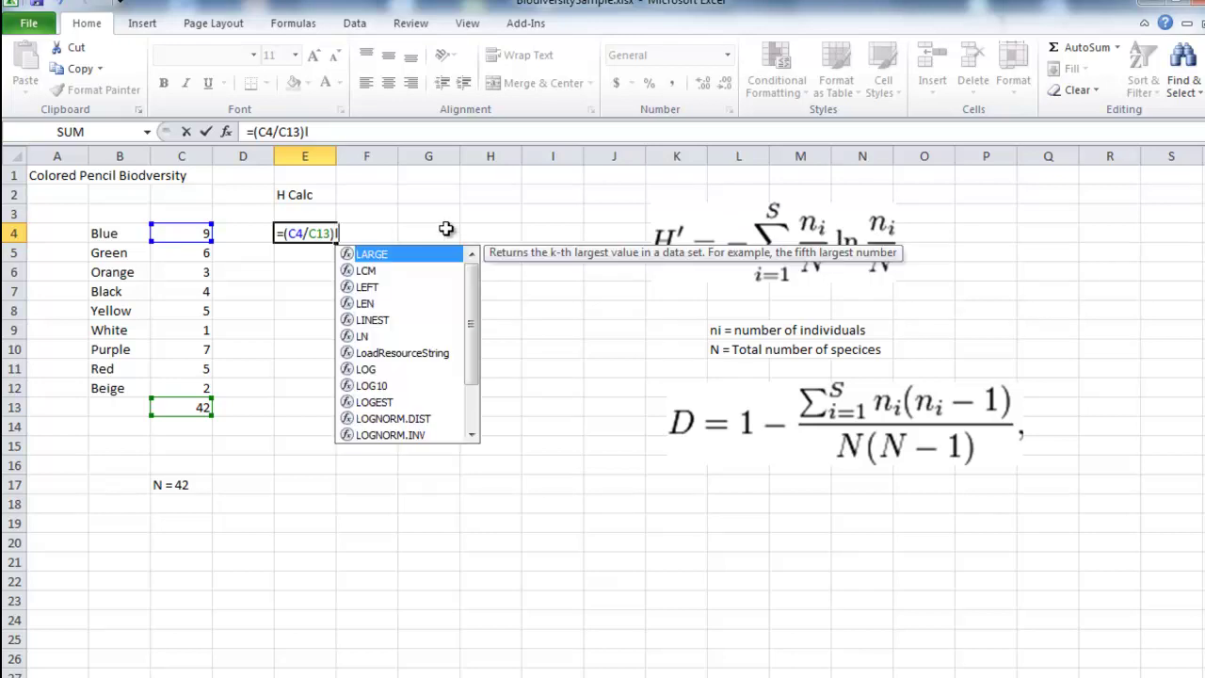
text(n)
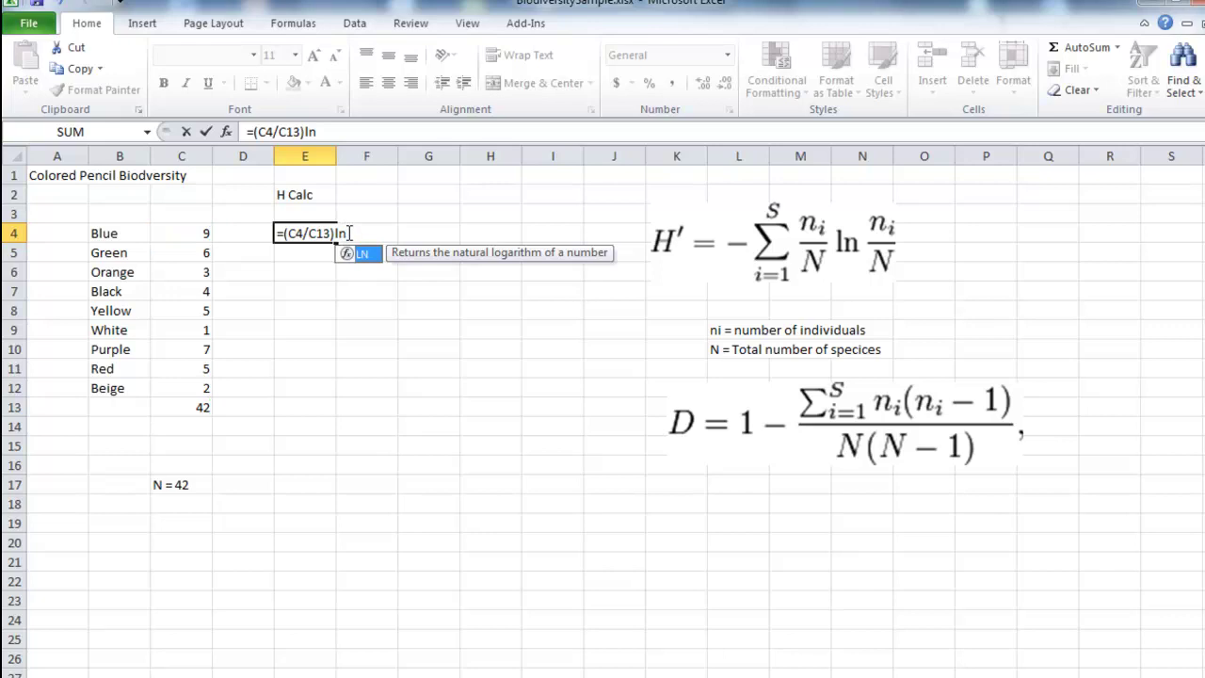
key(Escape)
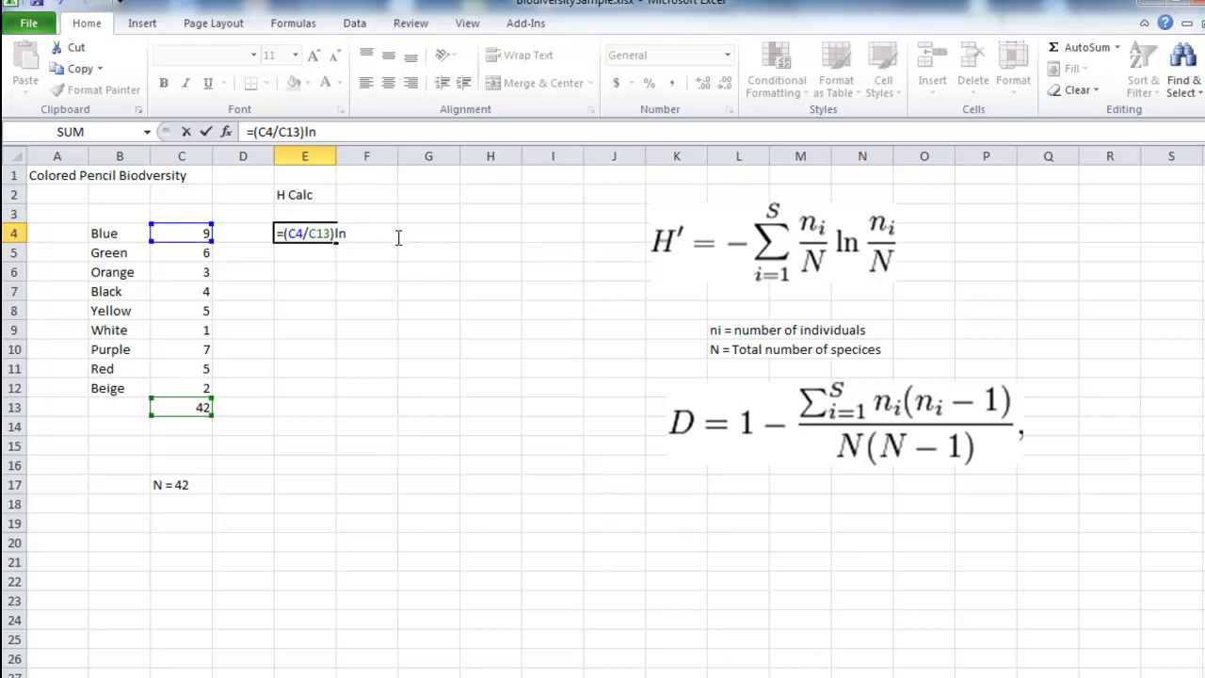
key(BackSpace)
key(BackSpace)
text(L)
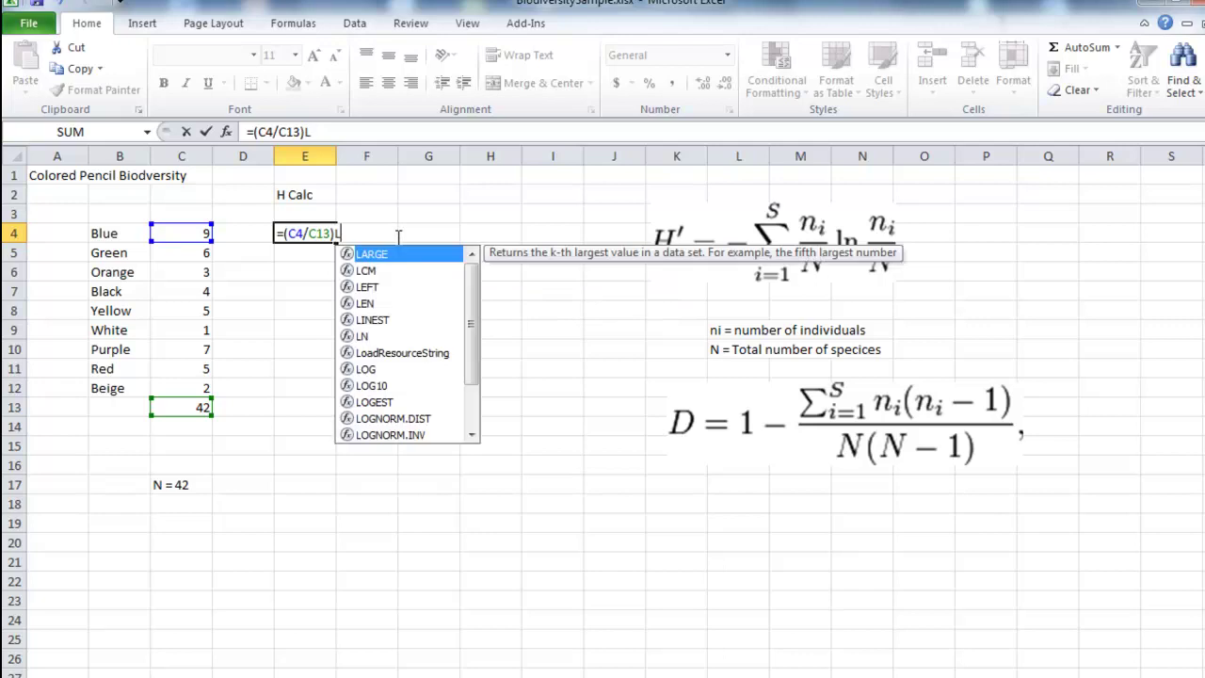
click(355, 337)
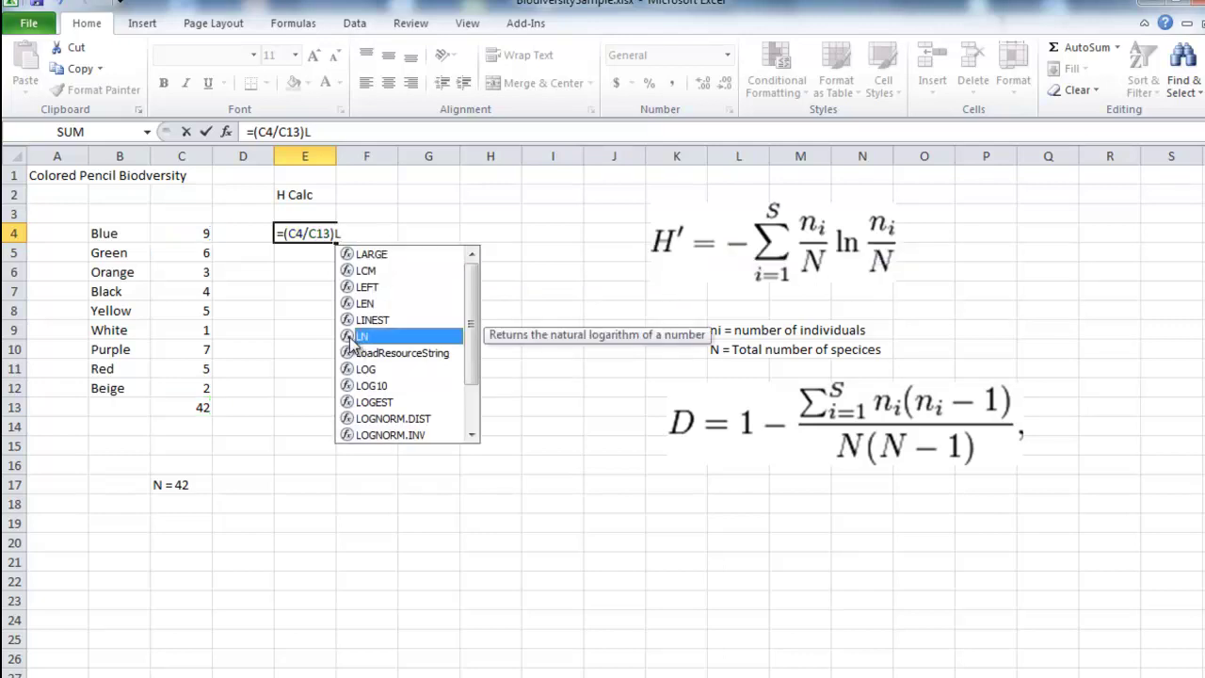
double_click(355, 337)
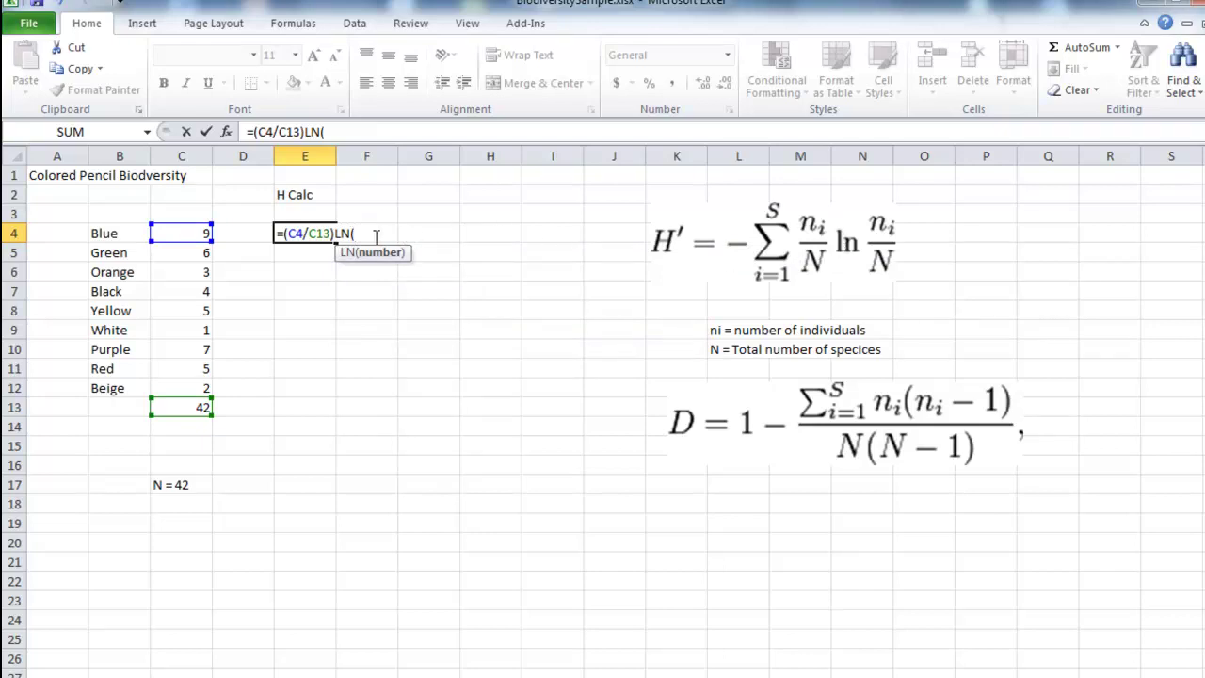
click(188, 235)
text(/)
click(178, 408)
text())
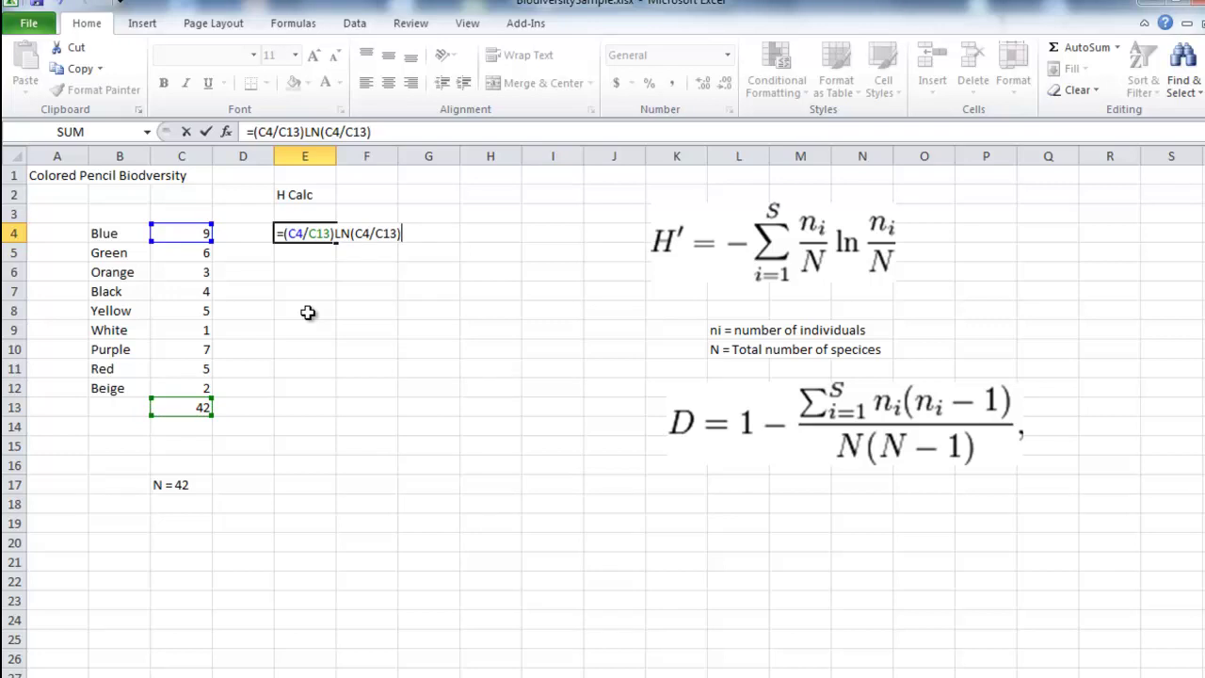
key(Return)
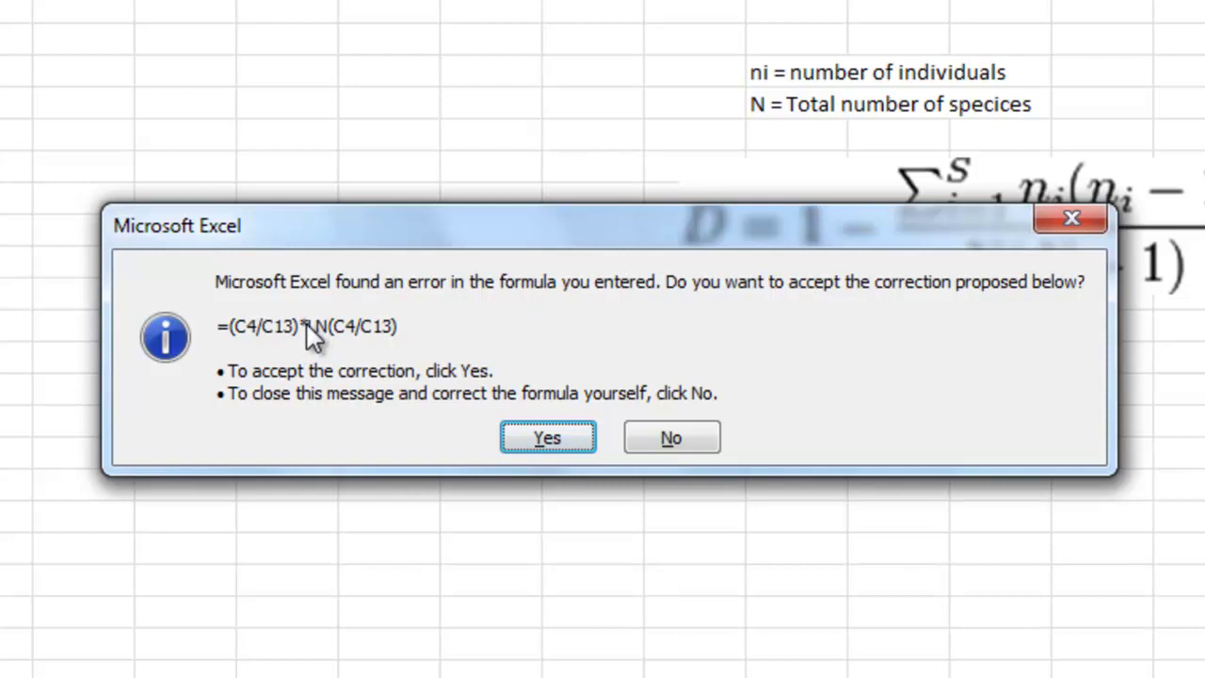
Accept the multiplication fix so E4 holds =(C4/C13)*LN(C4/C13), returning -0.3301
click(530, 438)
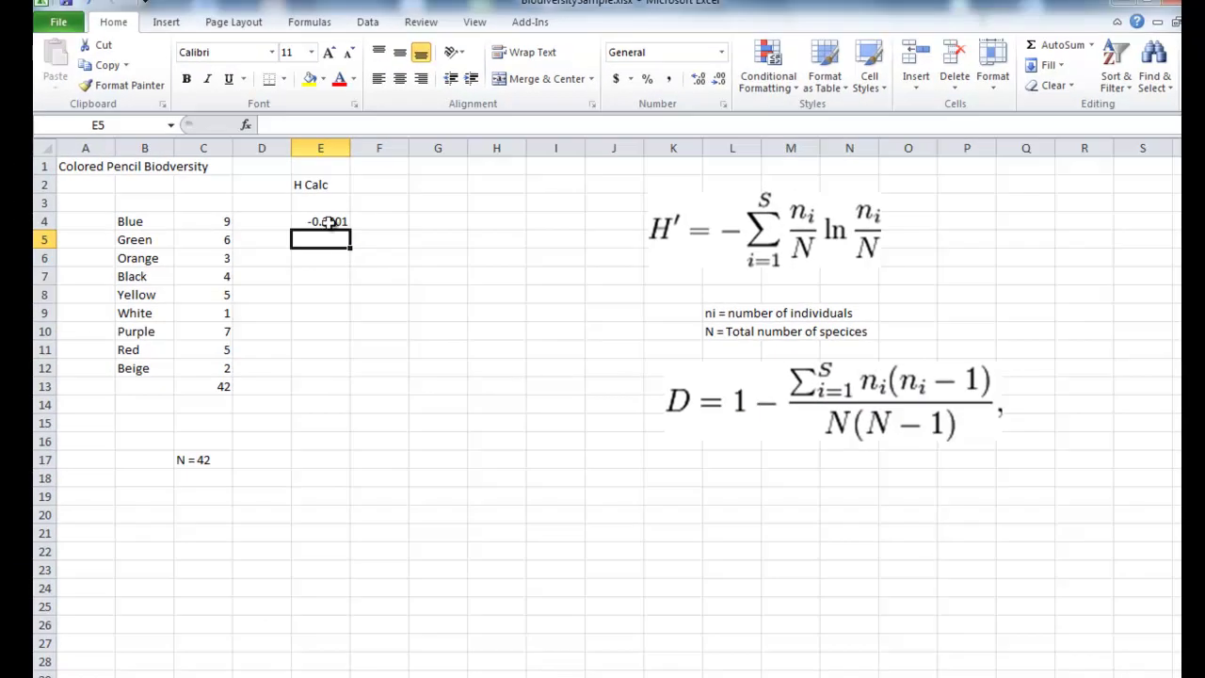
click(327, 222)
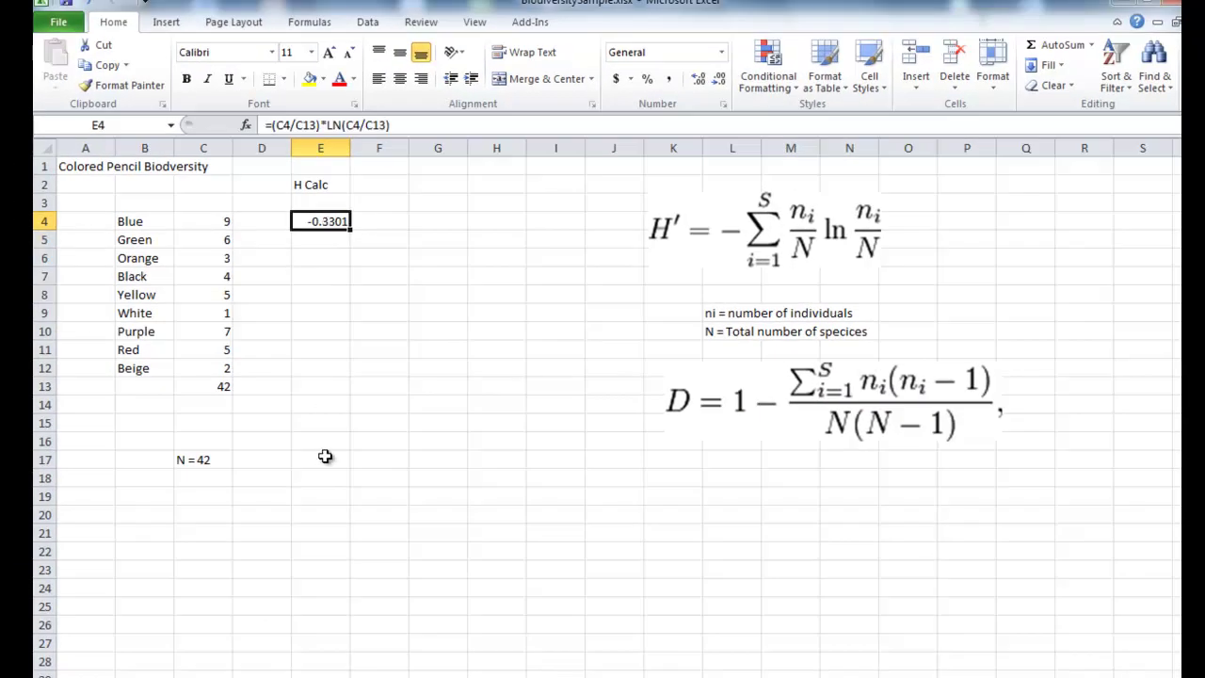
click(341, 245)
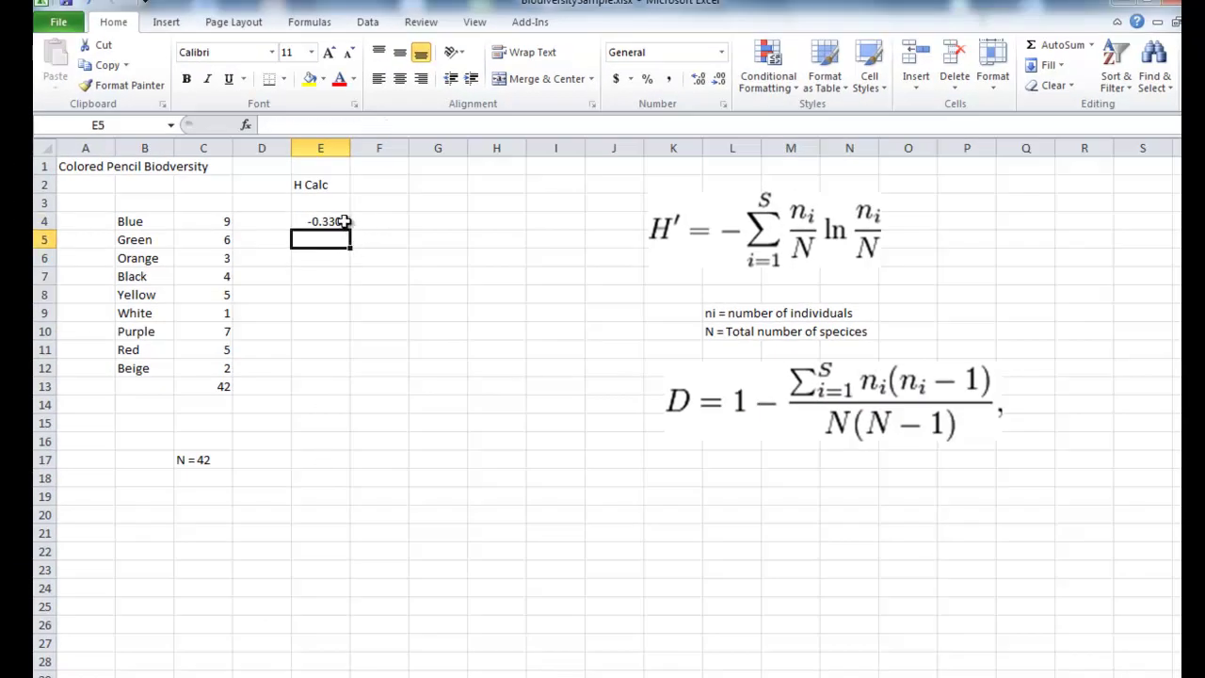
click(344, 222)
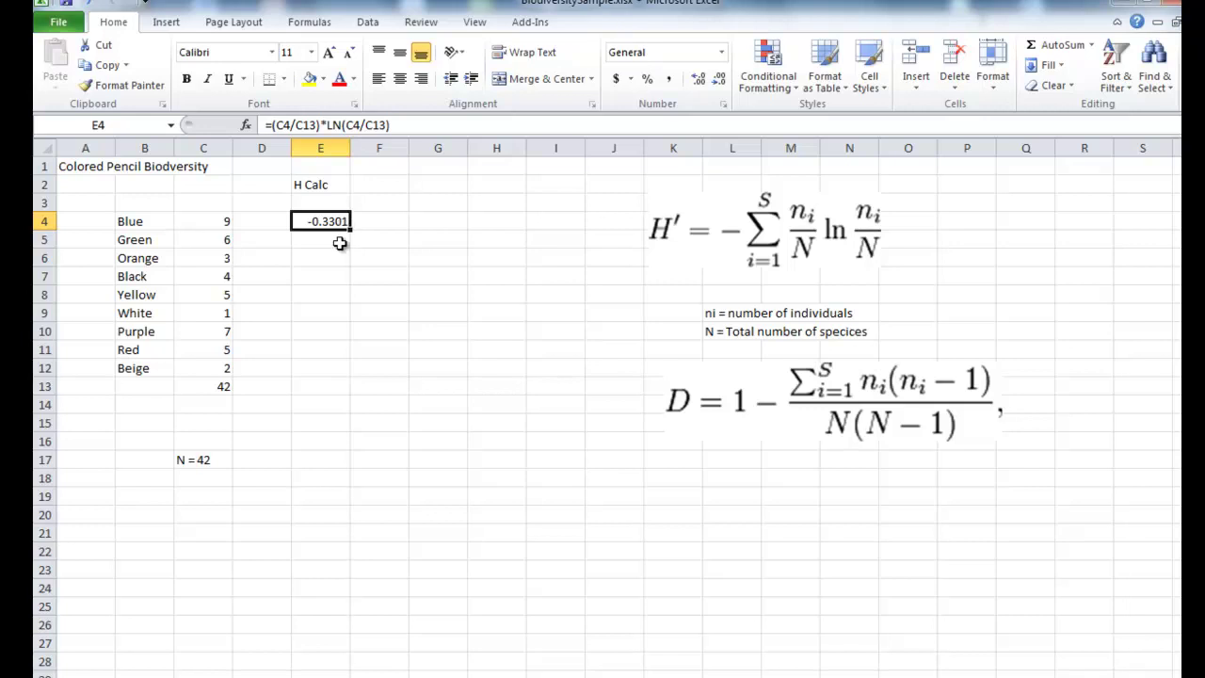
click(340, 243)
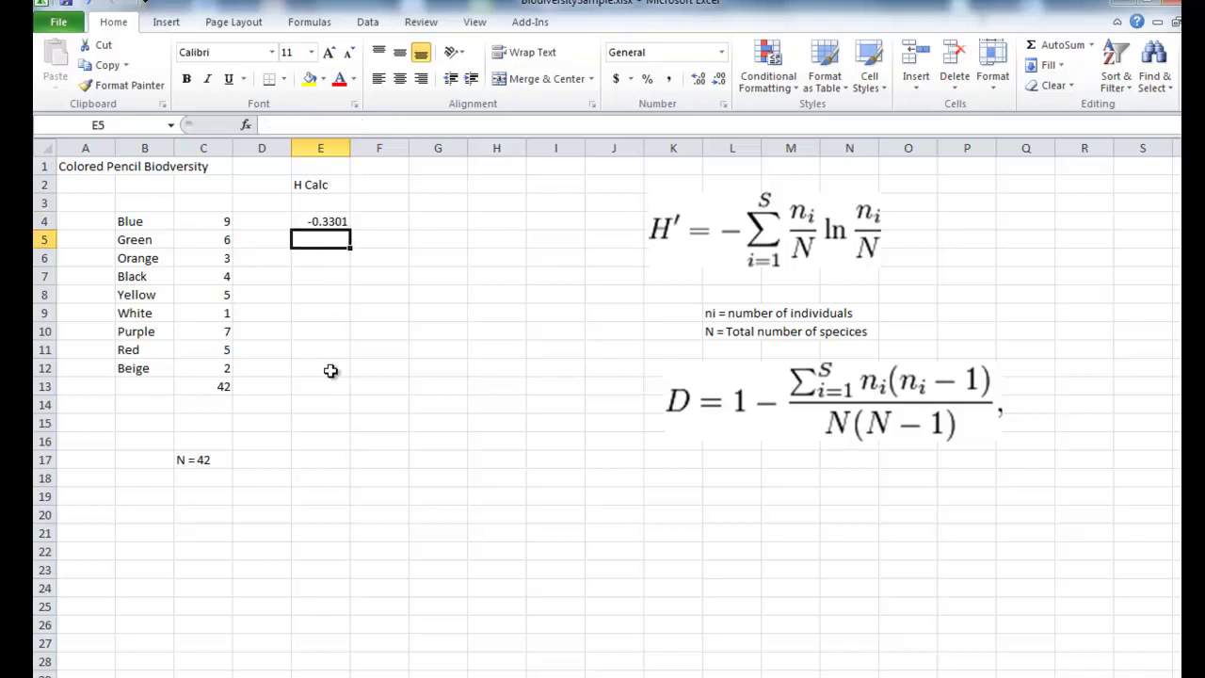
click(333, 224)
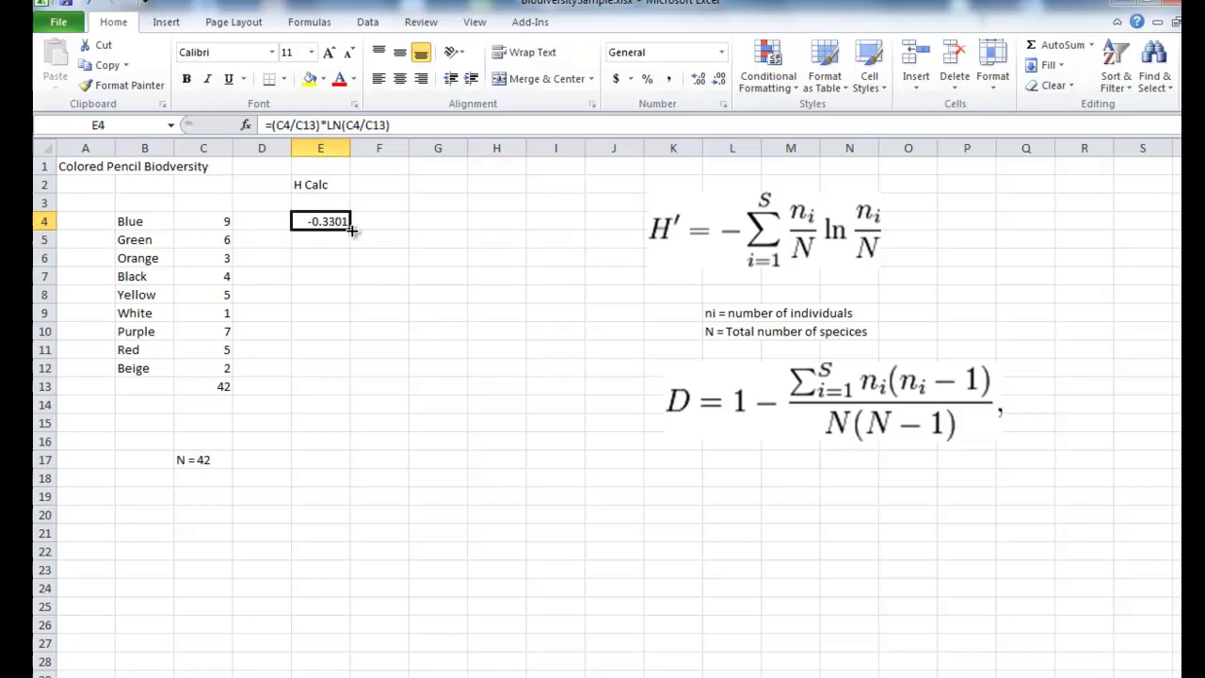
Fill E4's formula down to E12, producing #DIV/0! and #VALUE! errors from E5 on
drag(349, 230, 348, 369)
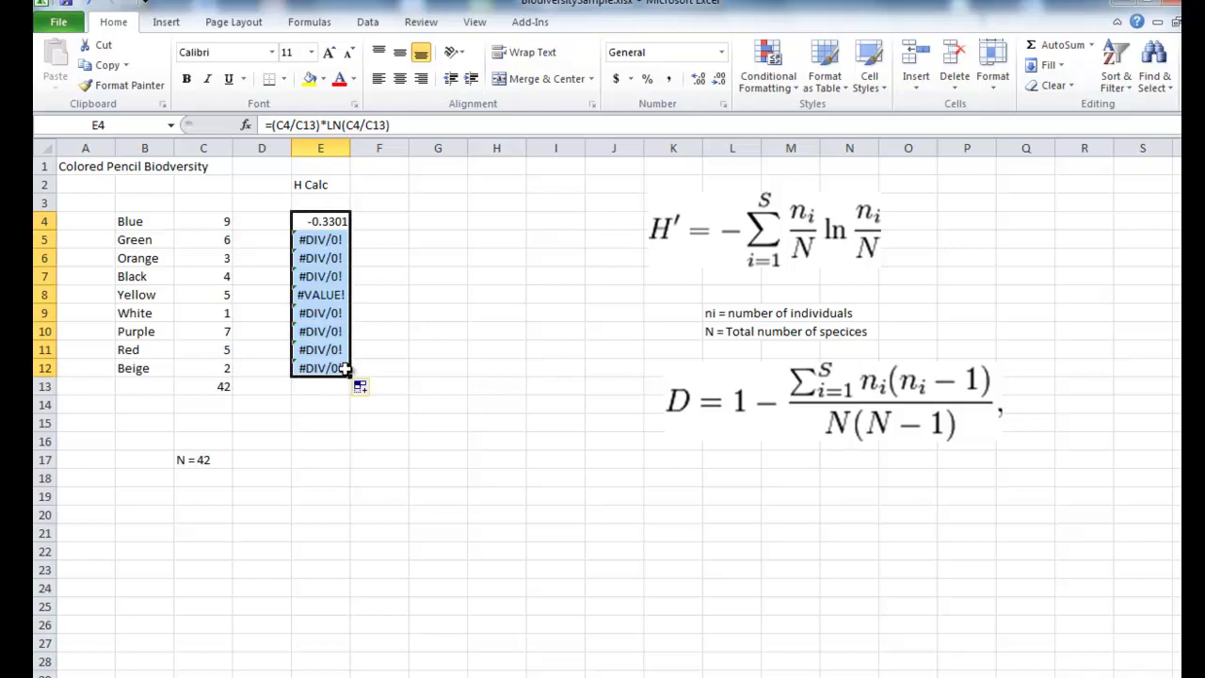
click(325, 241)
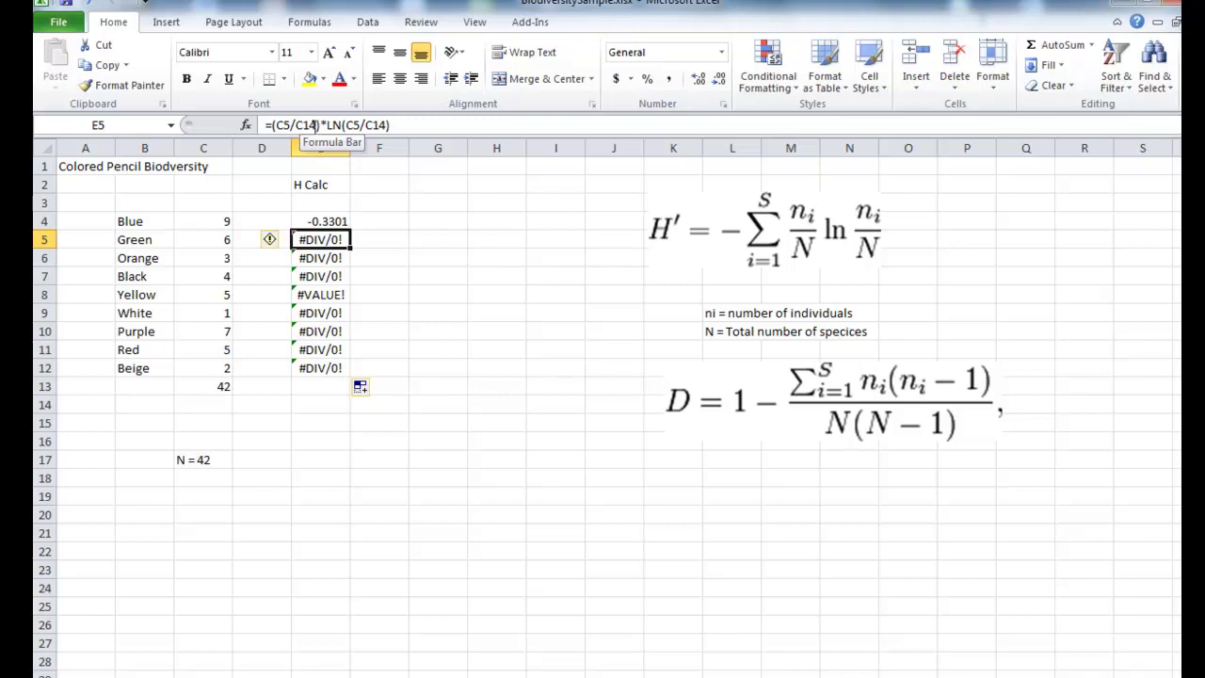
Repoint the Green and Orange H Calc formulas (E5, E6) to divide by C13
click(220, 403)
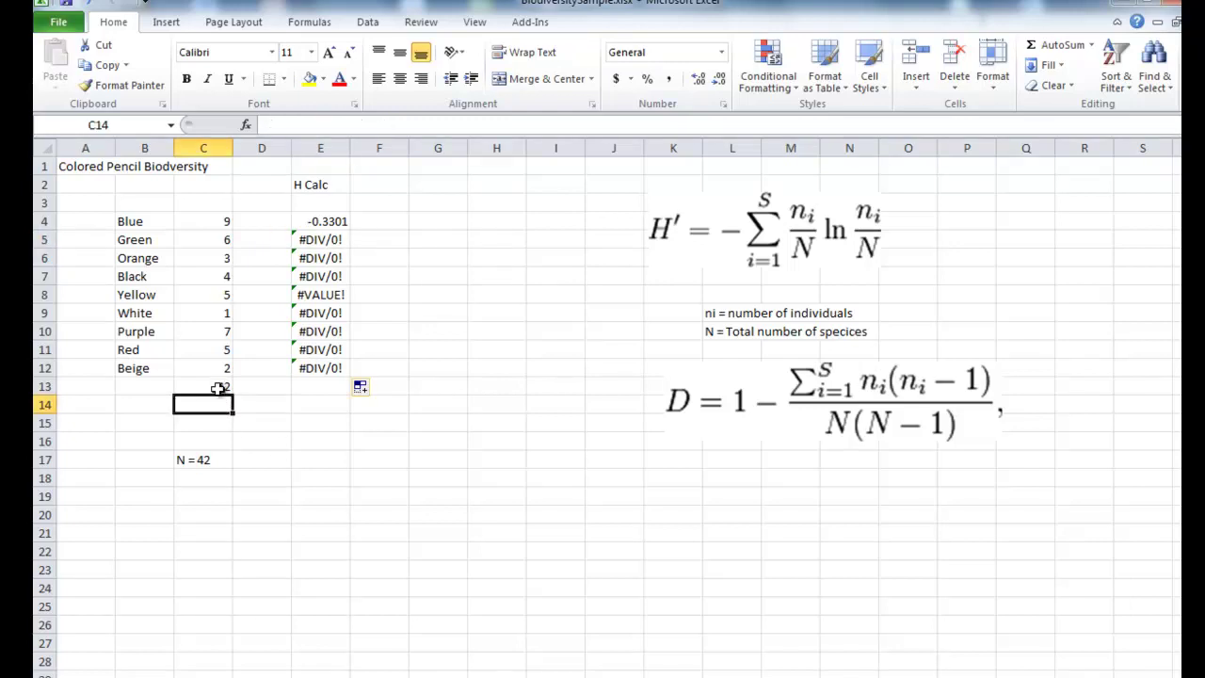
click(217, 388)
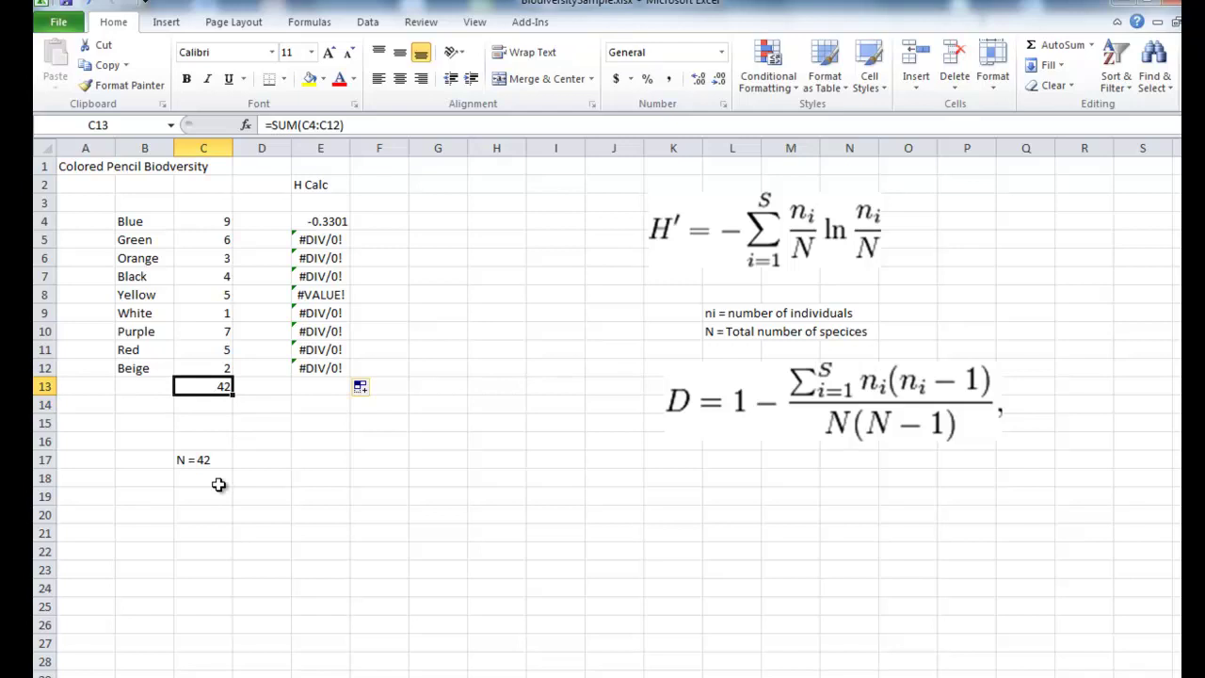
click(319, 240)
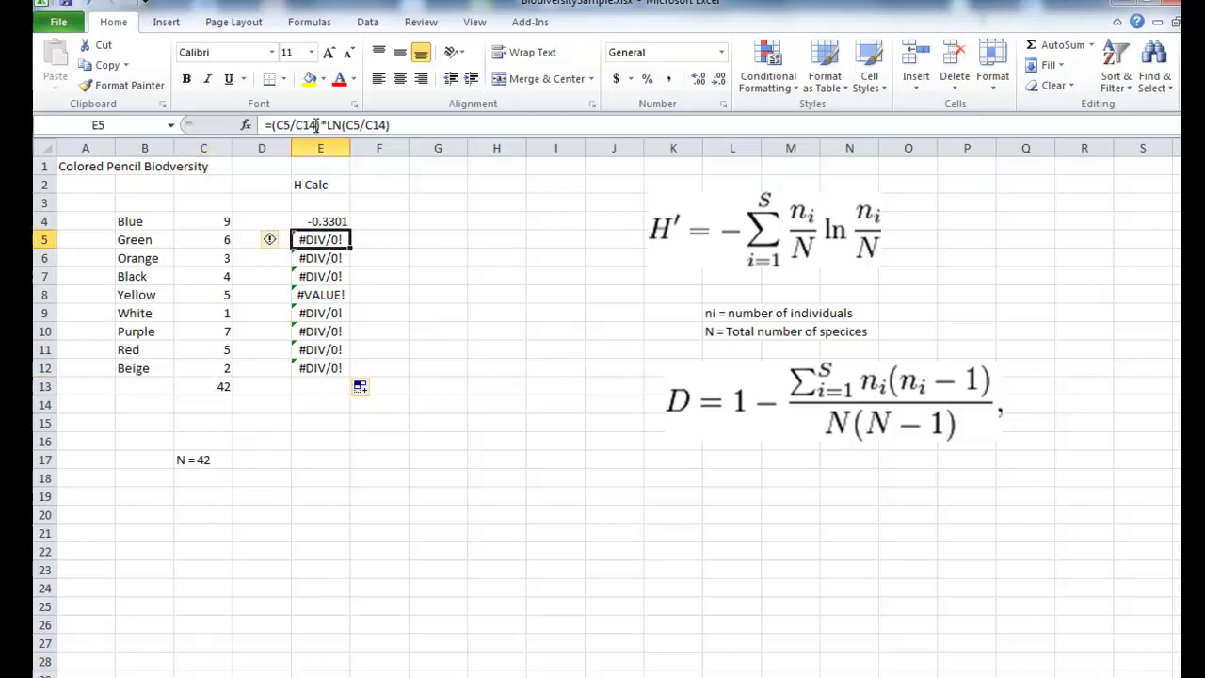
click(316, 124)
key(BackSpace)
text(3)
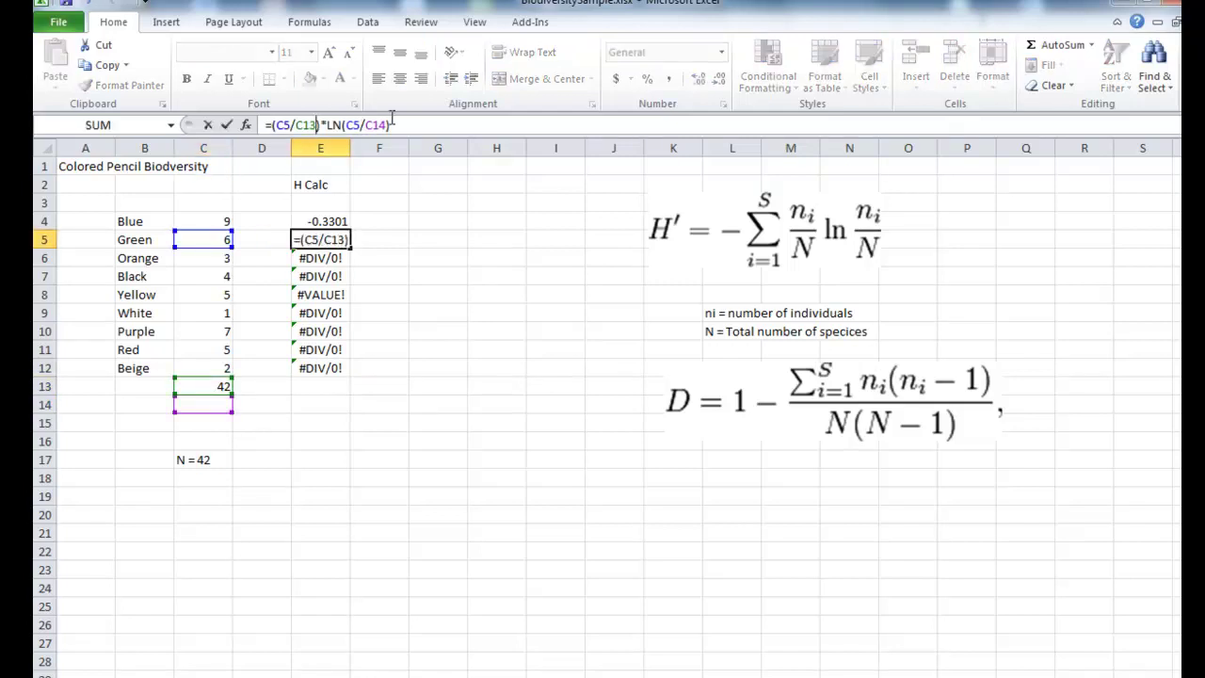
click(386, 125)
key(BackSpace)
text(3)
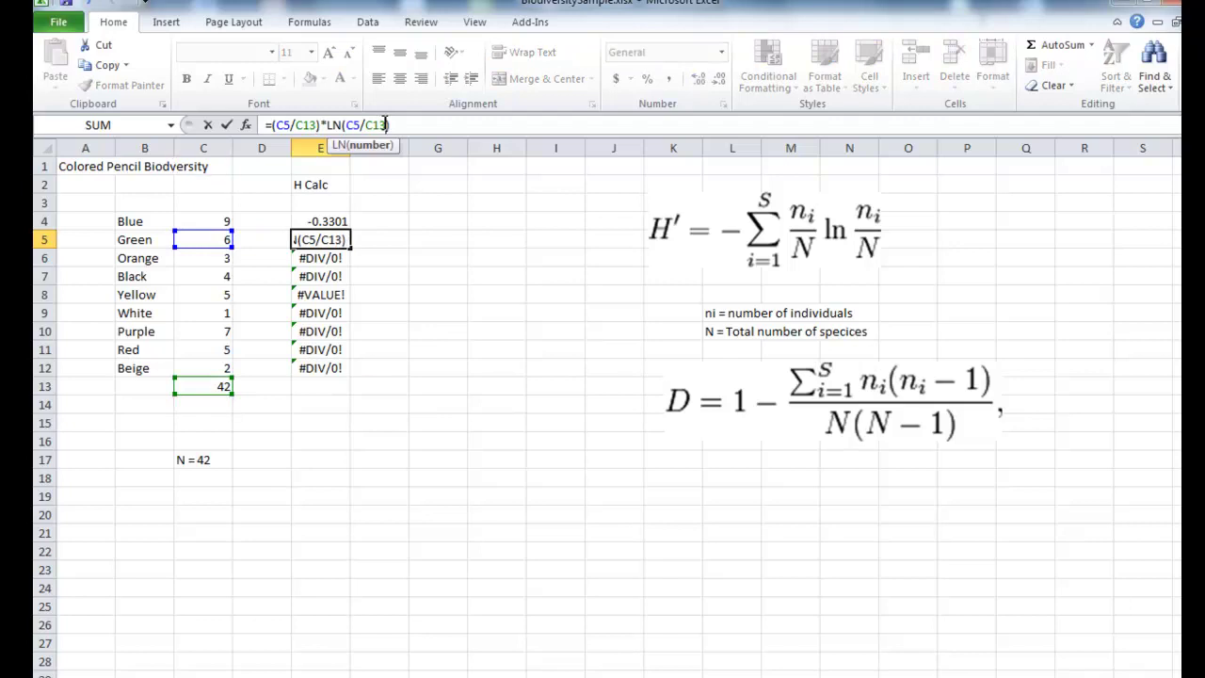
key(Return)
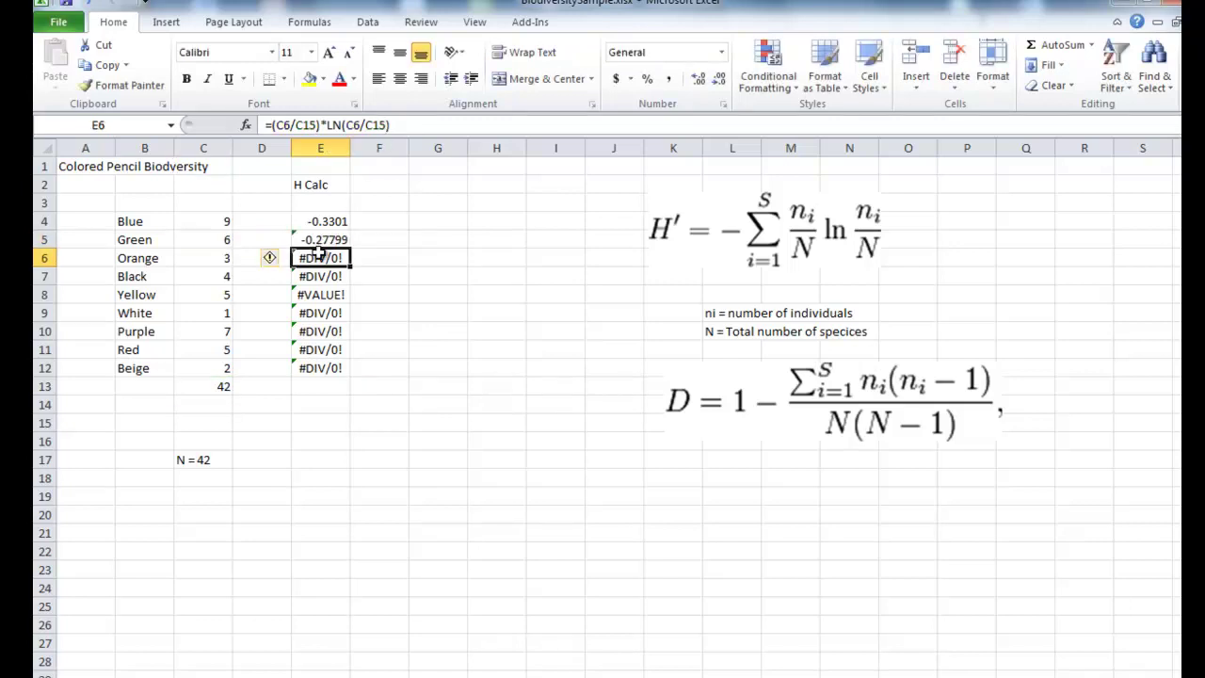
click(316, 124)
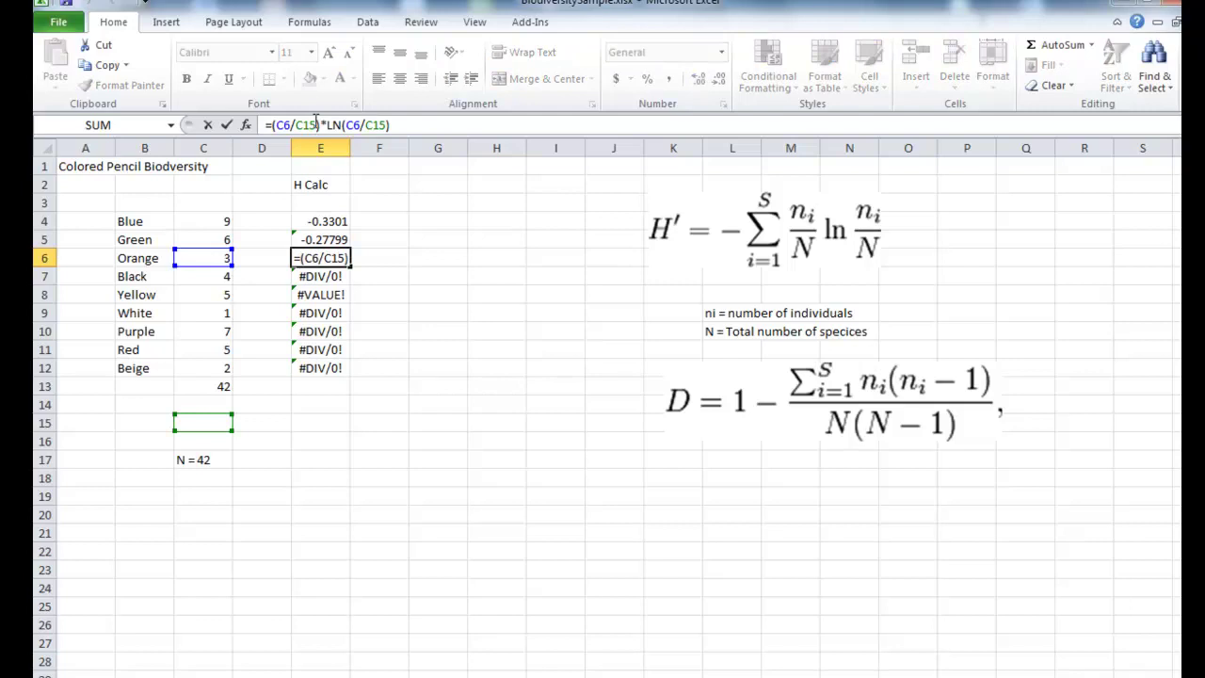
key(BackSpace)
text(3)
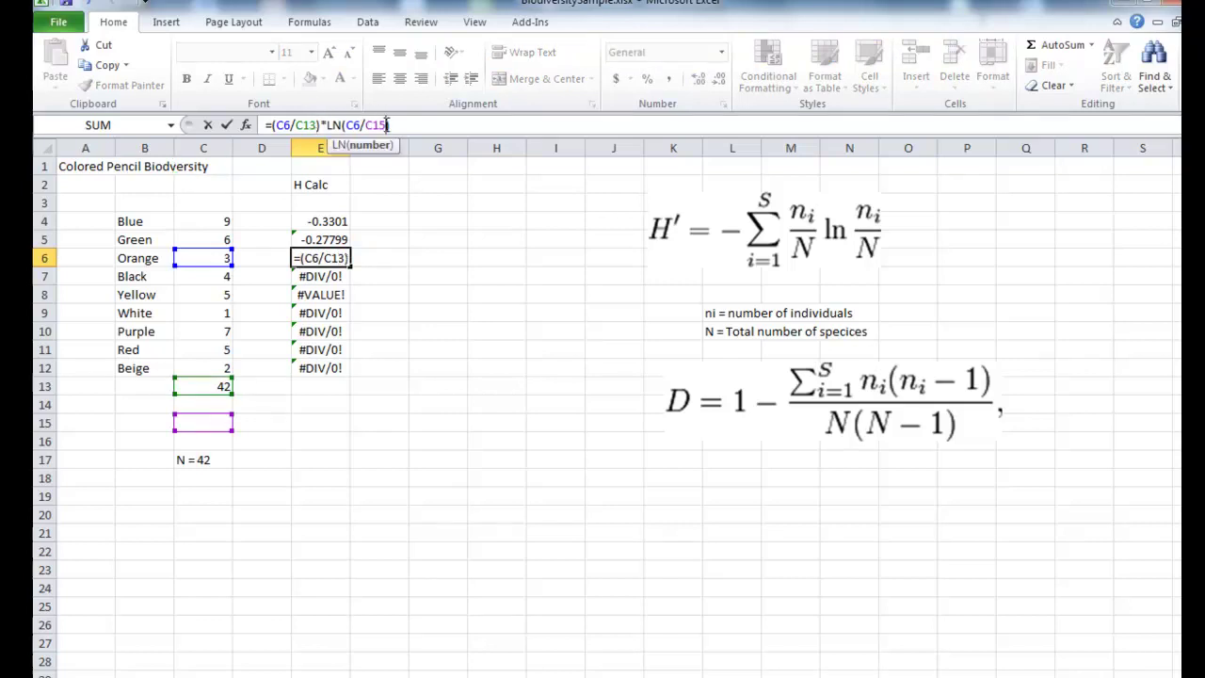
key(BackSpace)
text(3)
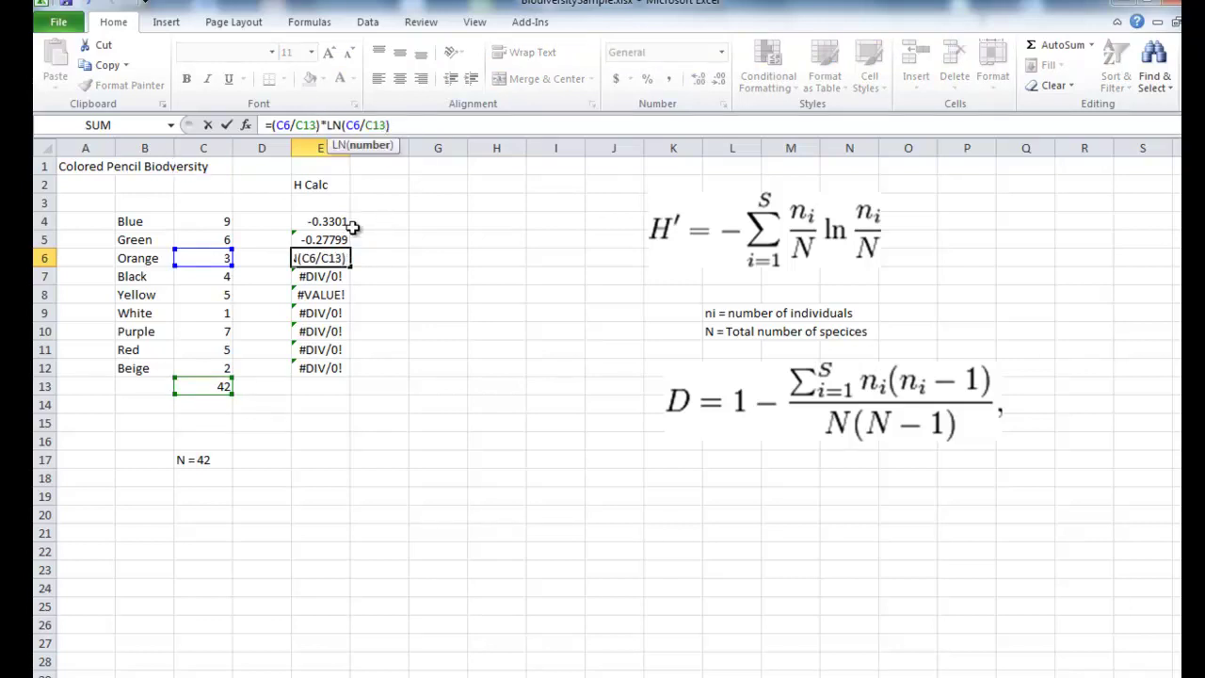
key(Return)
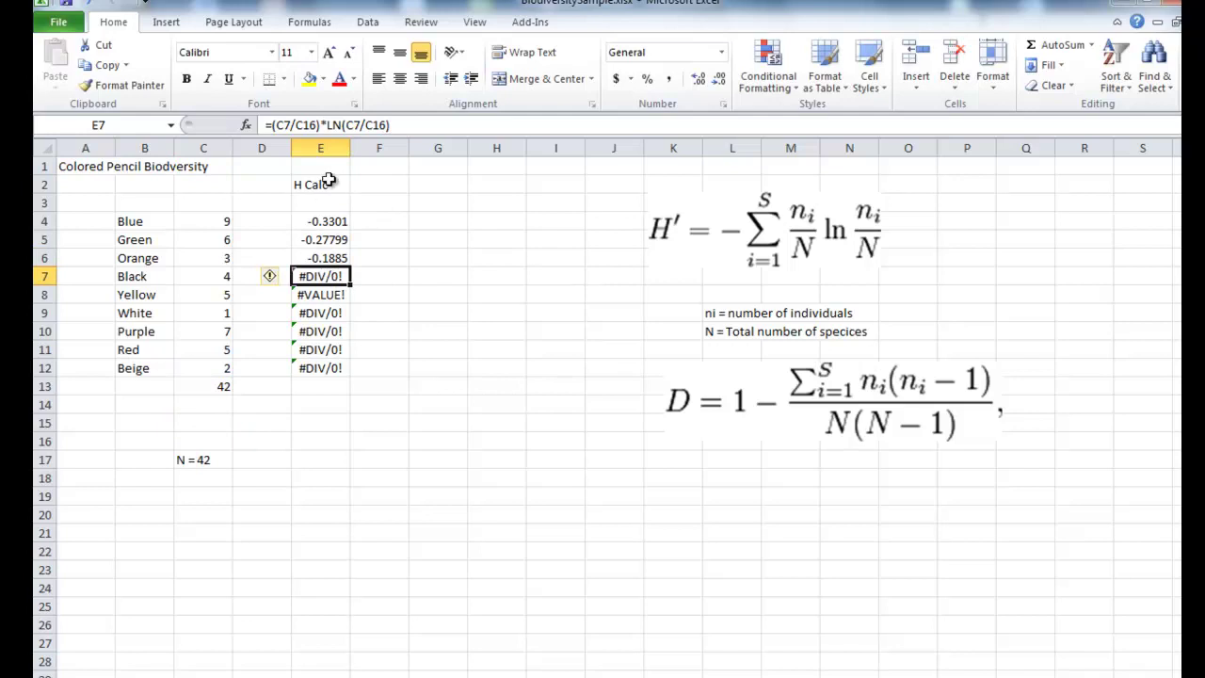
Repoint the Black and Yellow formulas (E7, E8) to divide by C13
click(317, 124)
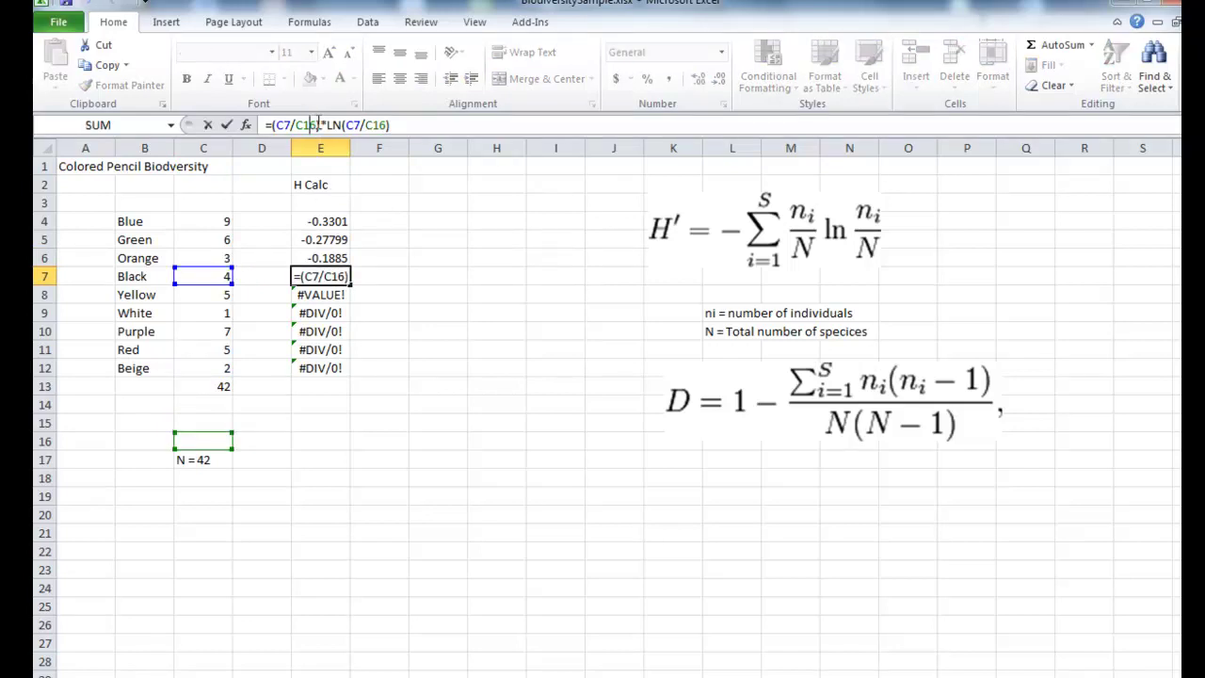
key(BackSpace)
text(3)
click(387, 125)
key(BackSpace)
text(3)
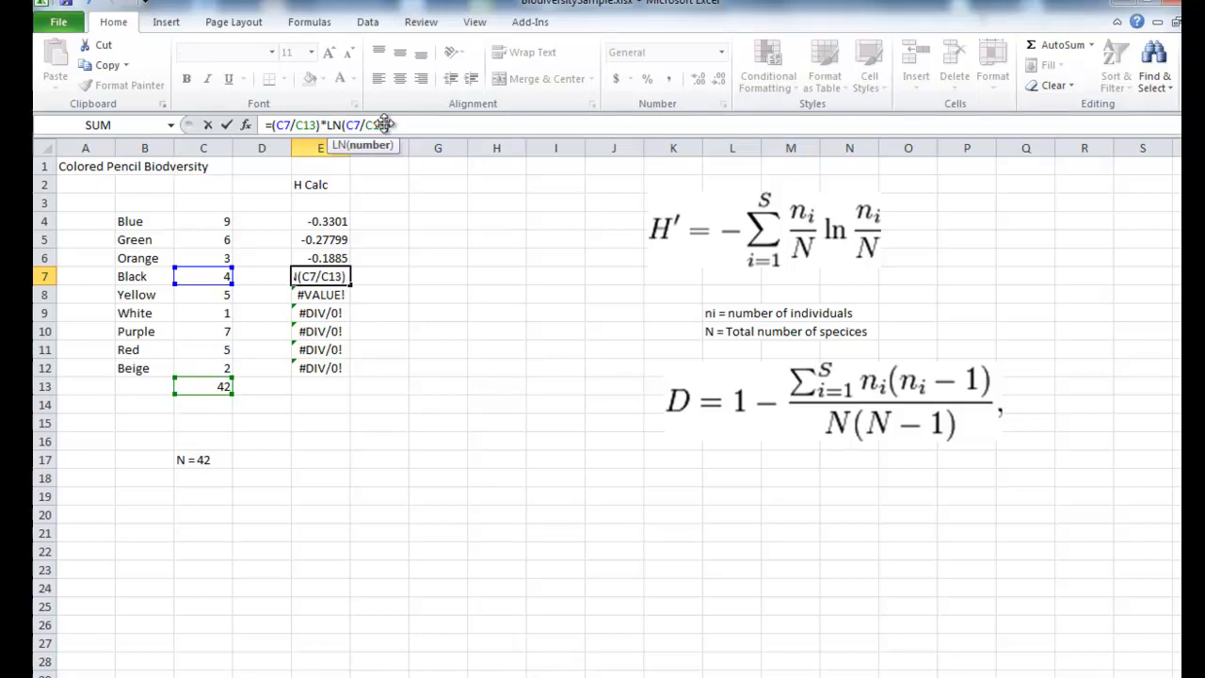
key(Return)
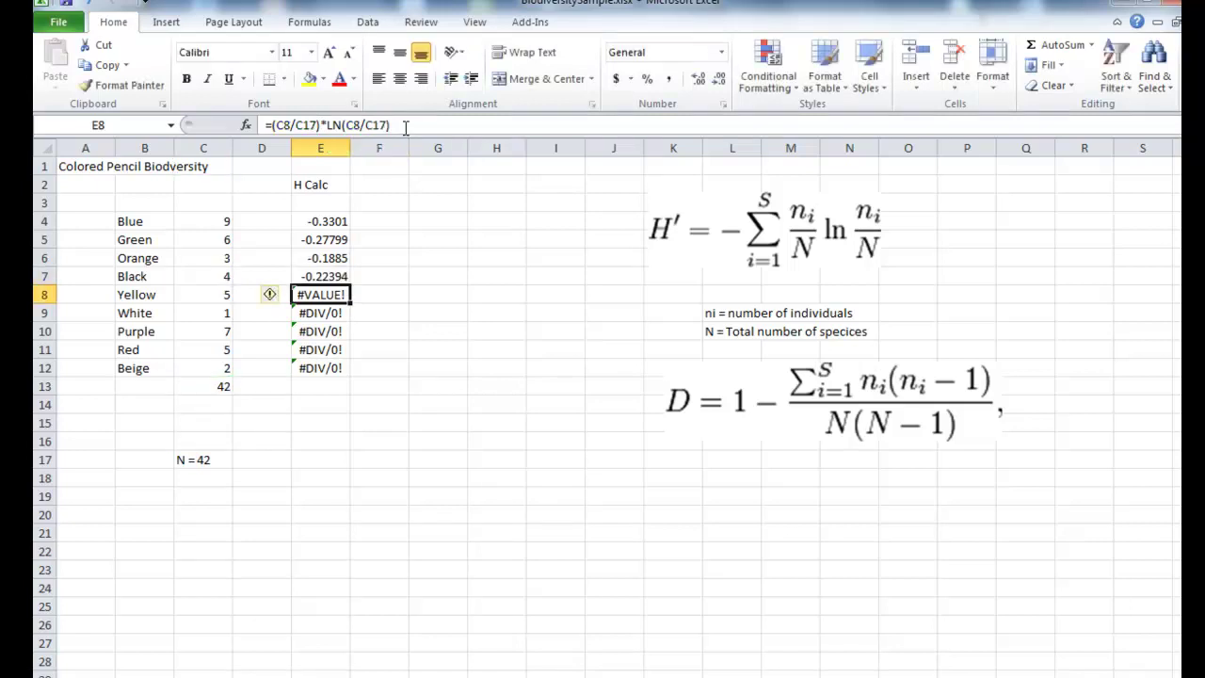
click(315, 124)
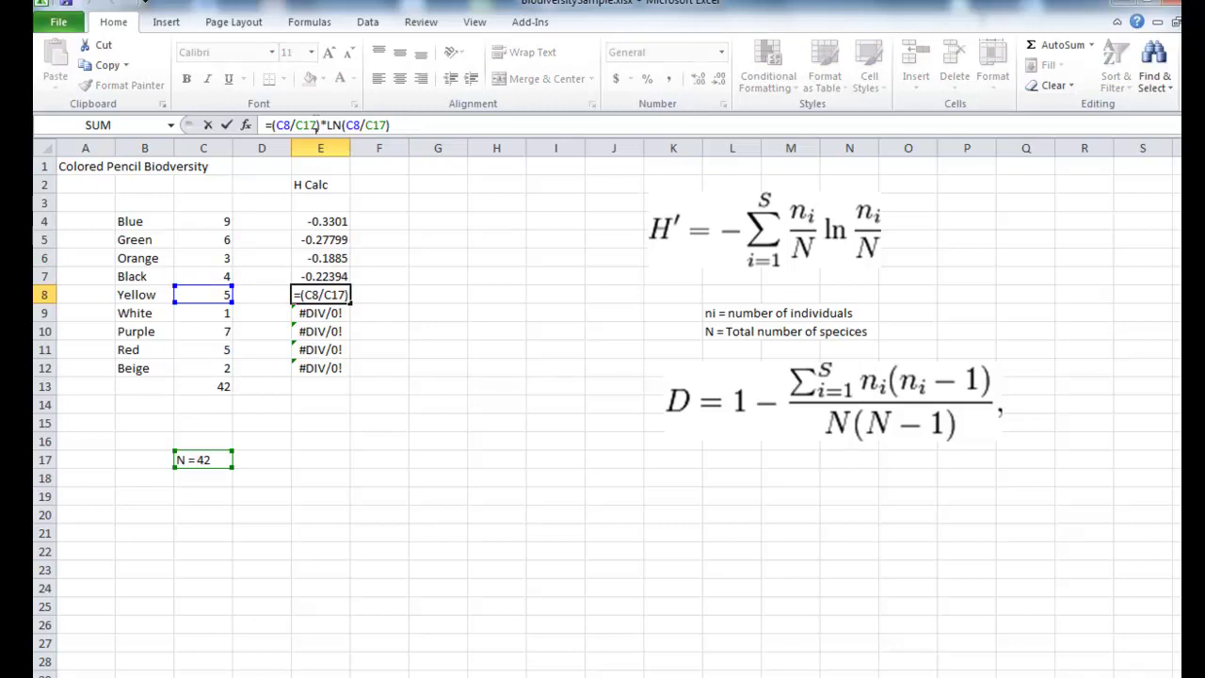
key(BackSpace)
text(3)
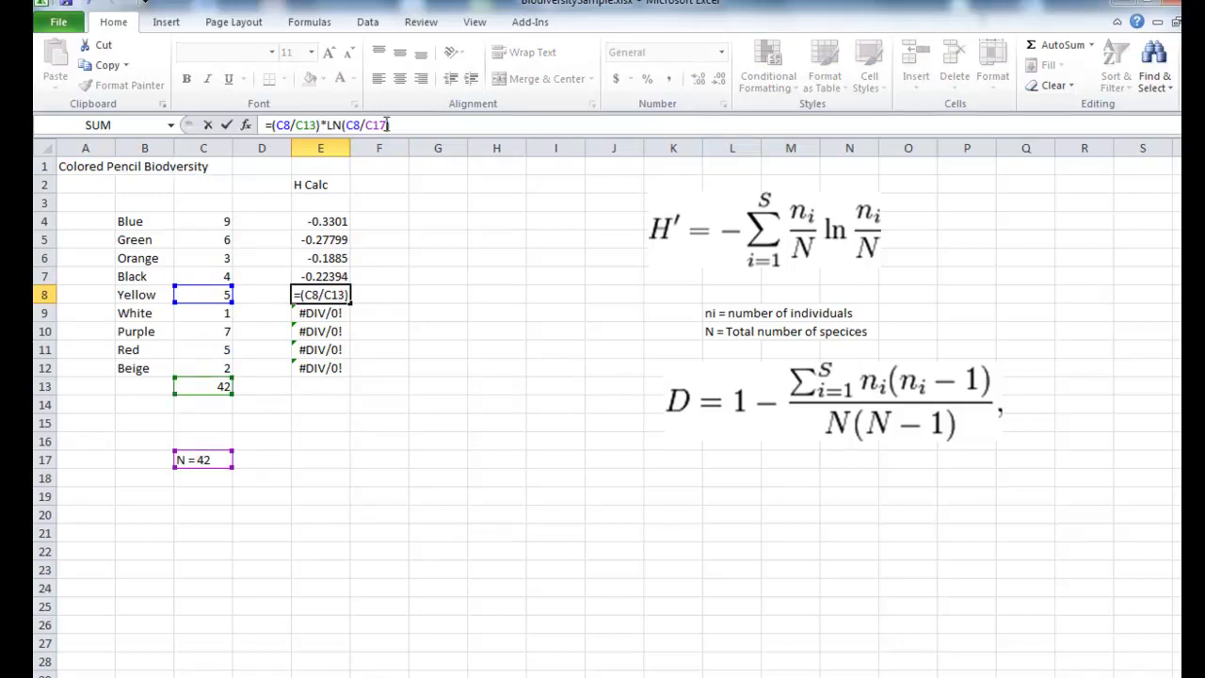
key(BackSpace)
text(3)
click(337, 315)
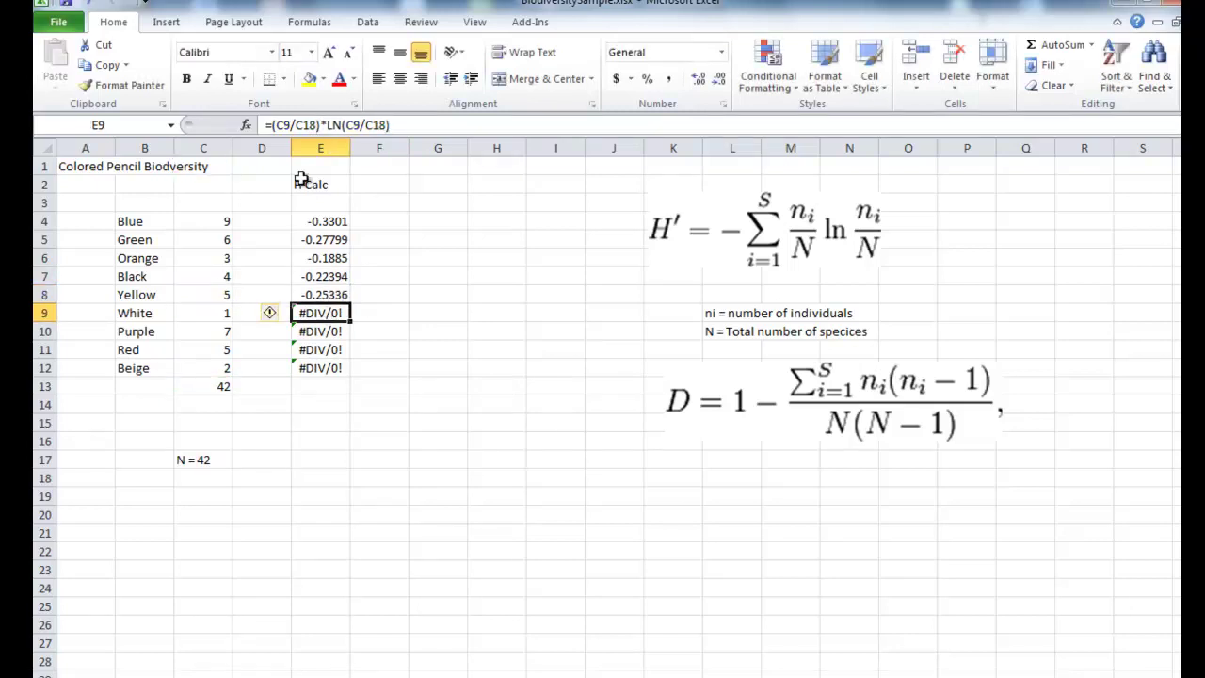
Repoint the White and Purple formulas (E9, E10) to divide by C13
click(317, 124)
key(BackSpace)
text(3)
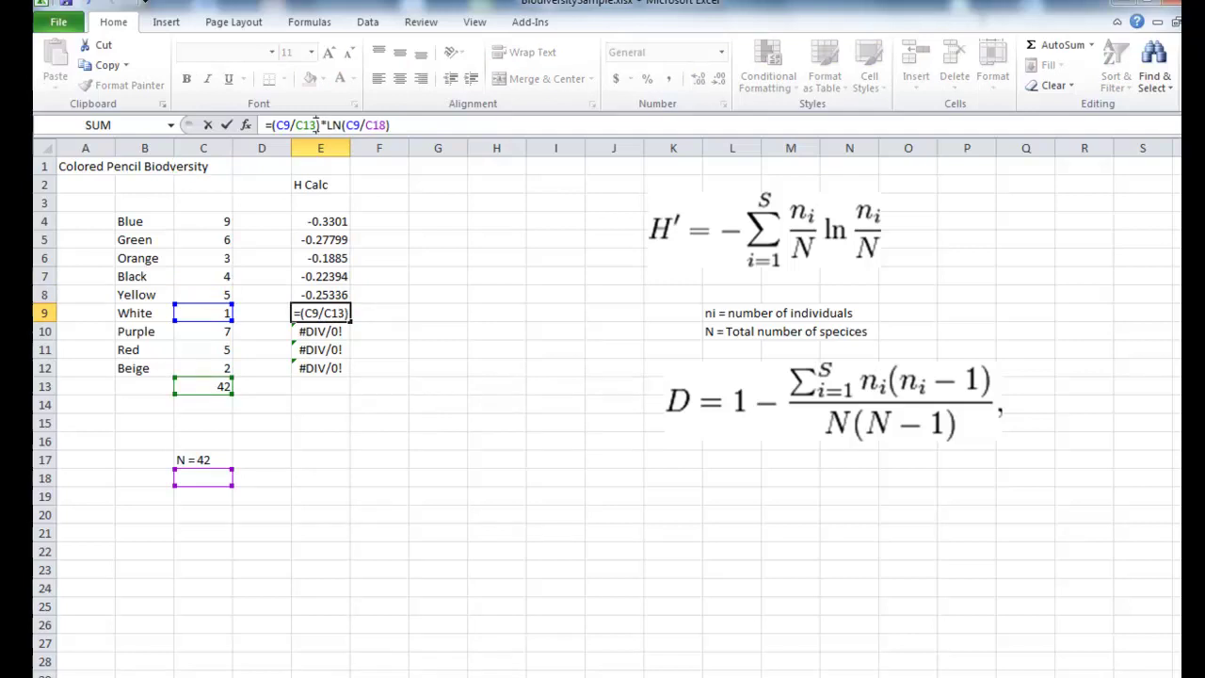
click(383, 125)
key(BackSpace)
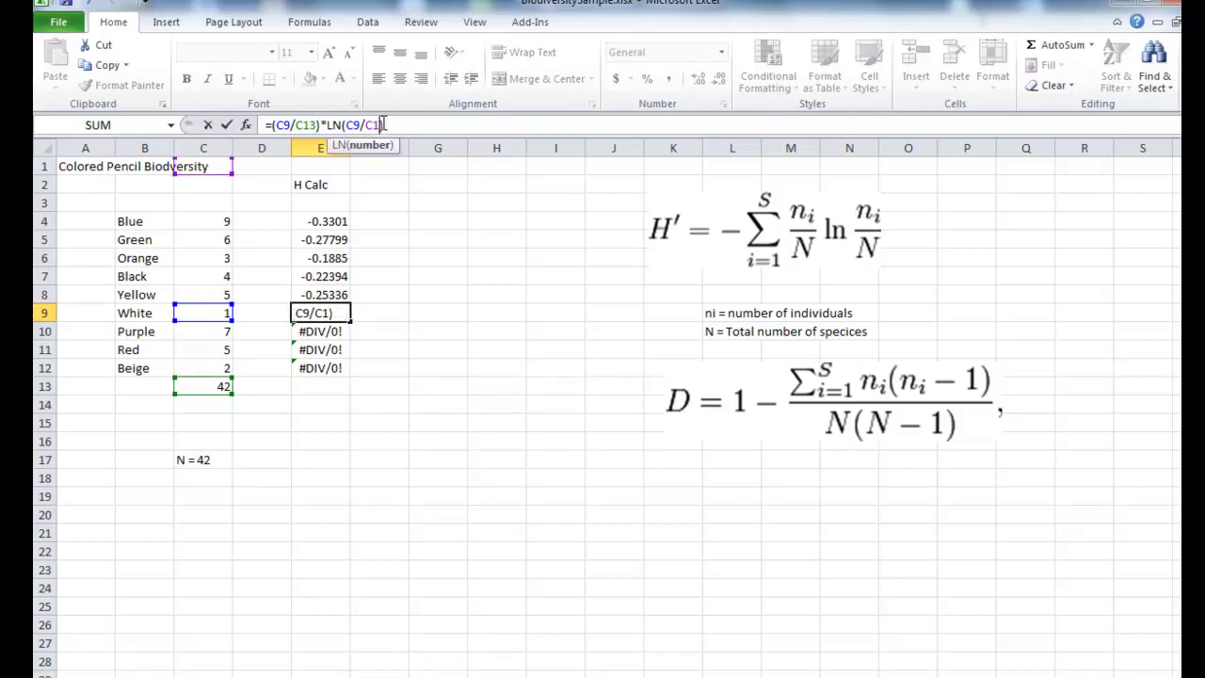
text(3)
key(Return)
click(318, 124)
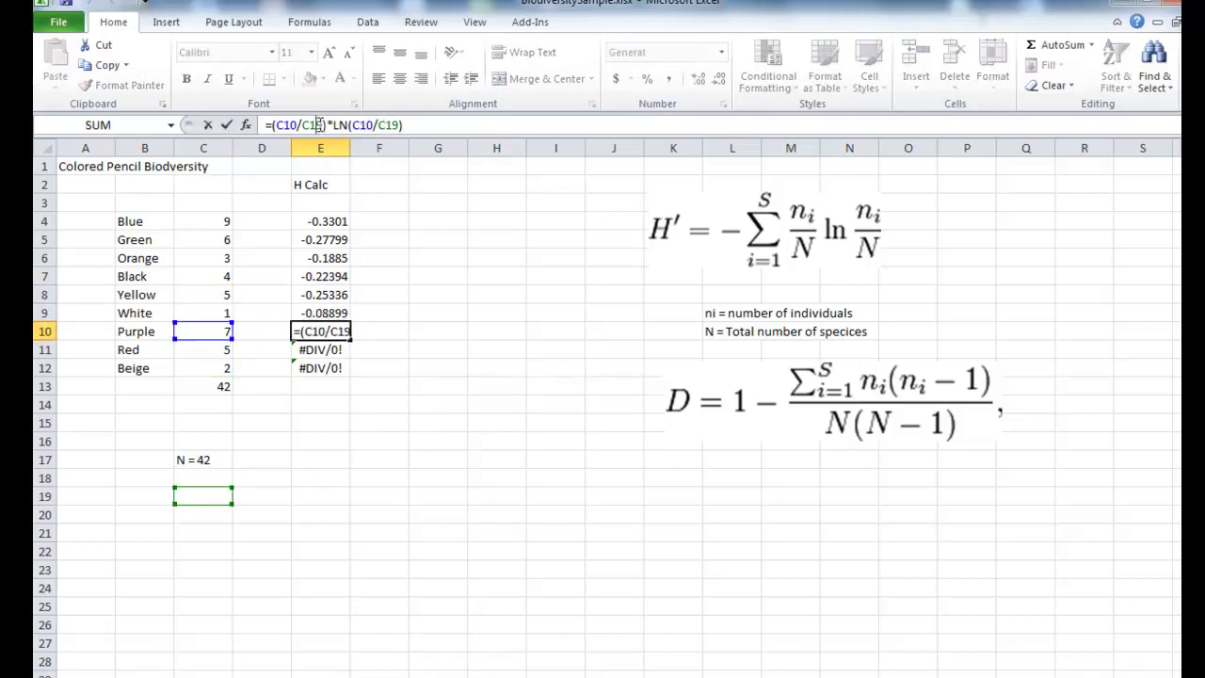
key(BackSpace)
text(3)
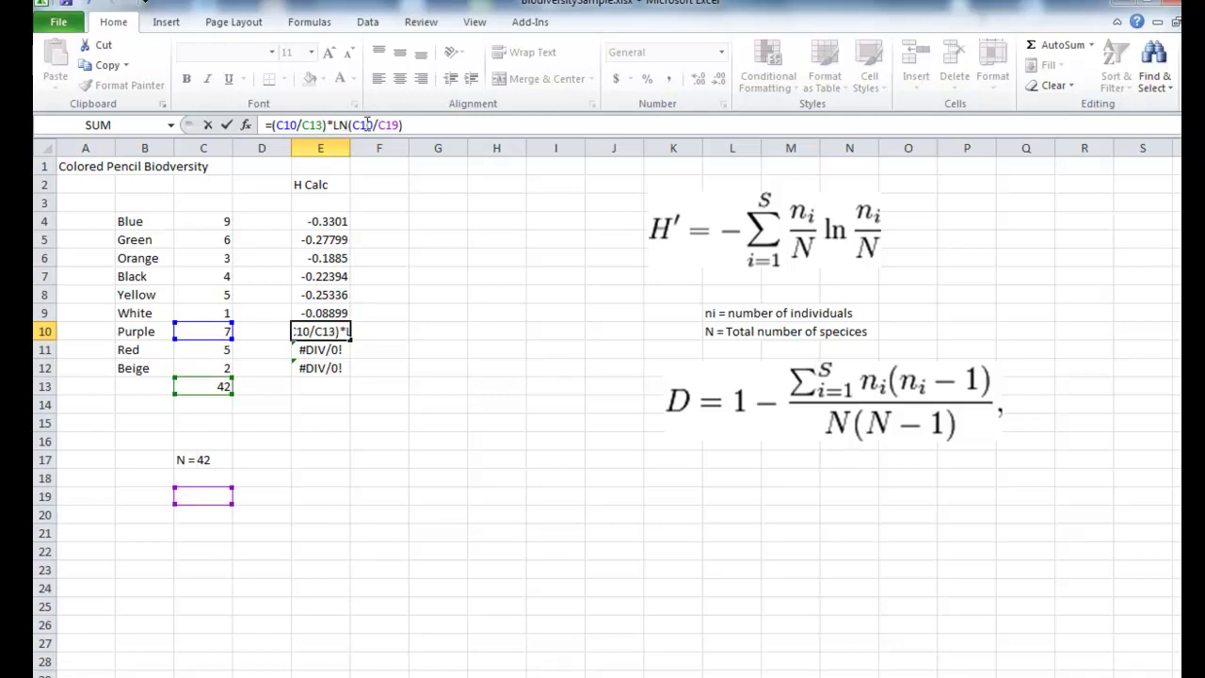
click(396, 124)
key(BackSpace)
text(3)
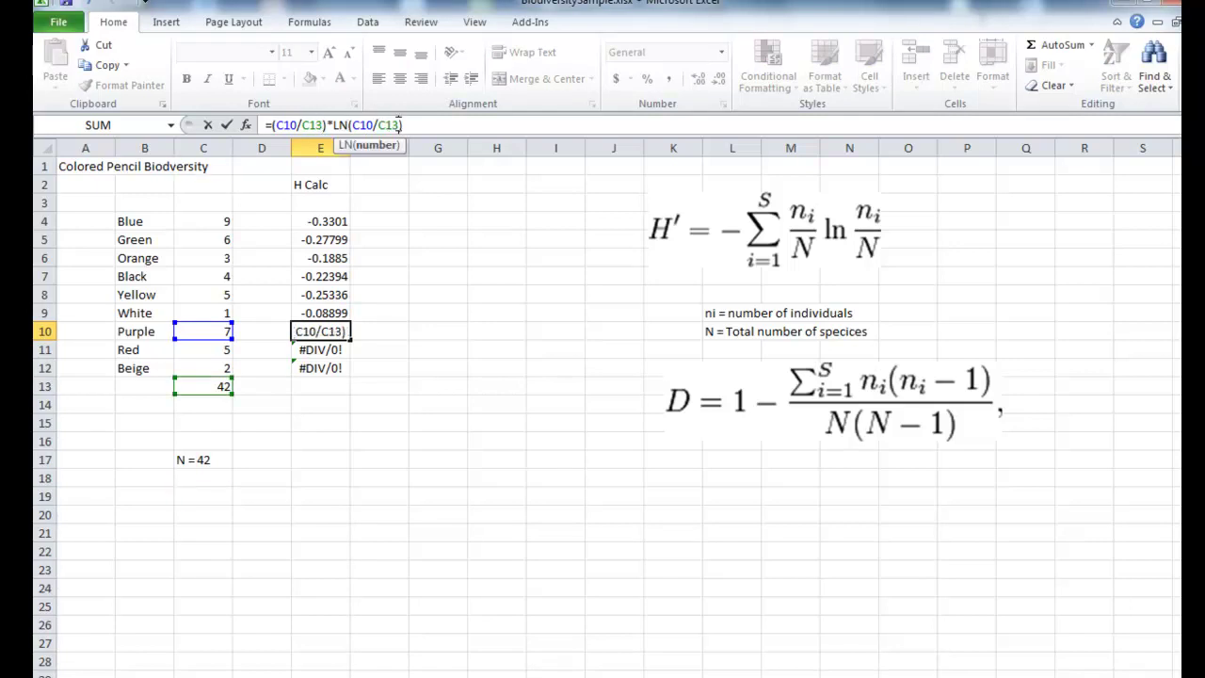
key(Return)
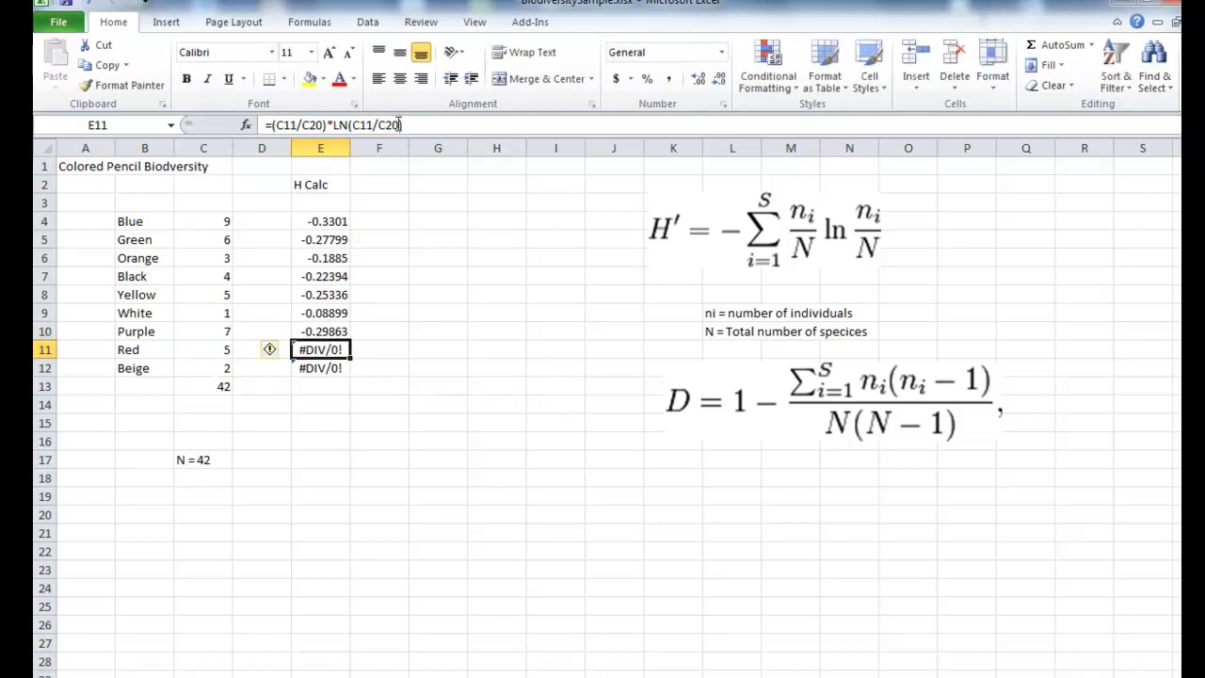
Repoint the Red and Beige formulas (E11, E12) to C13, Beige giving -0.14498
click(320, 124)
drag(314, 124, 326, 124)
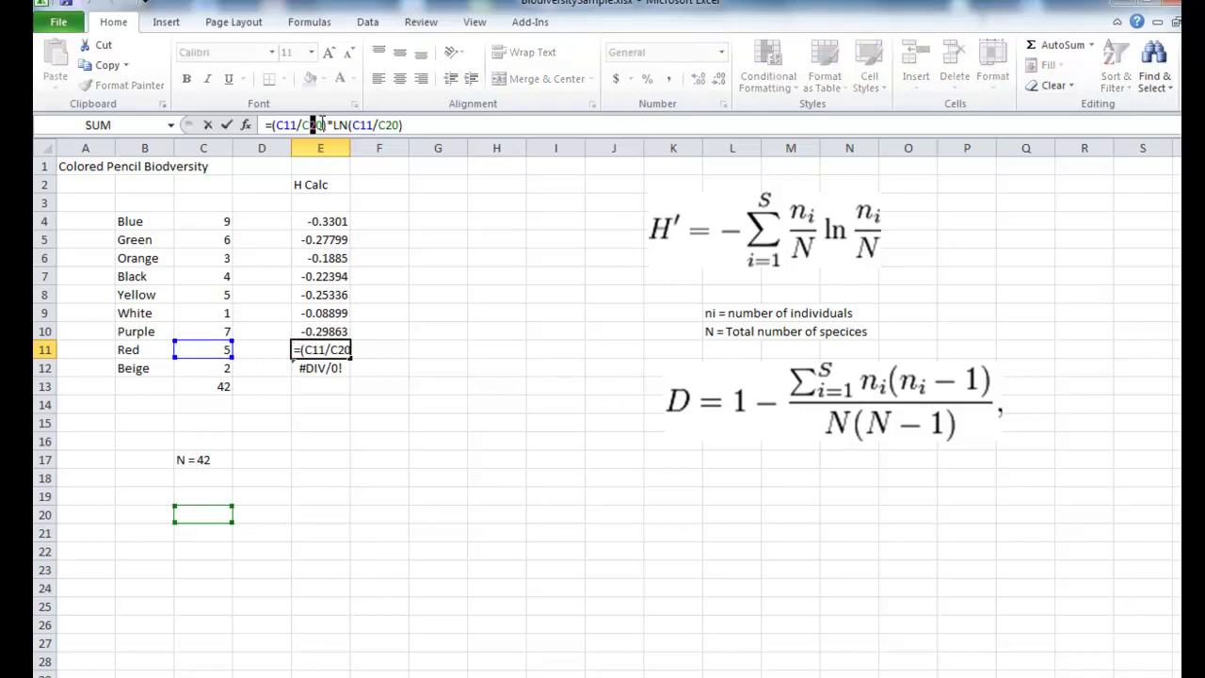
text(13)
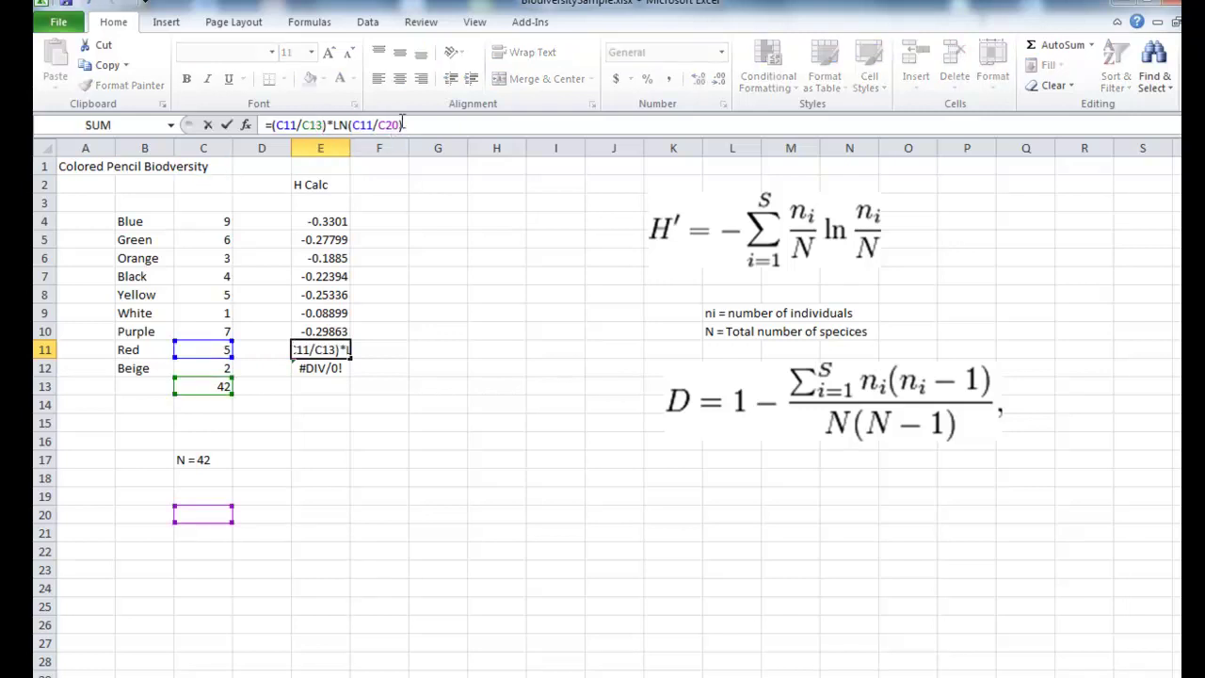
drag(396, 125, 385, 124)
text(13)
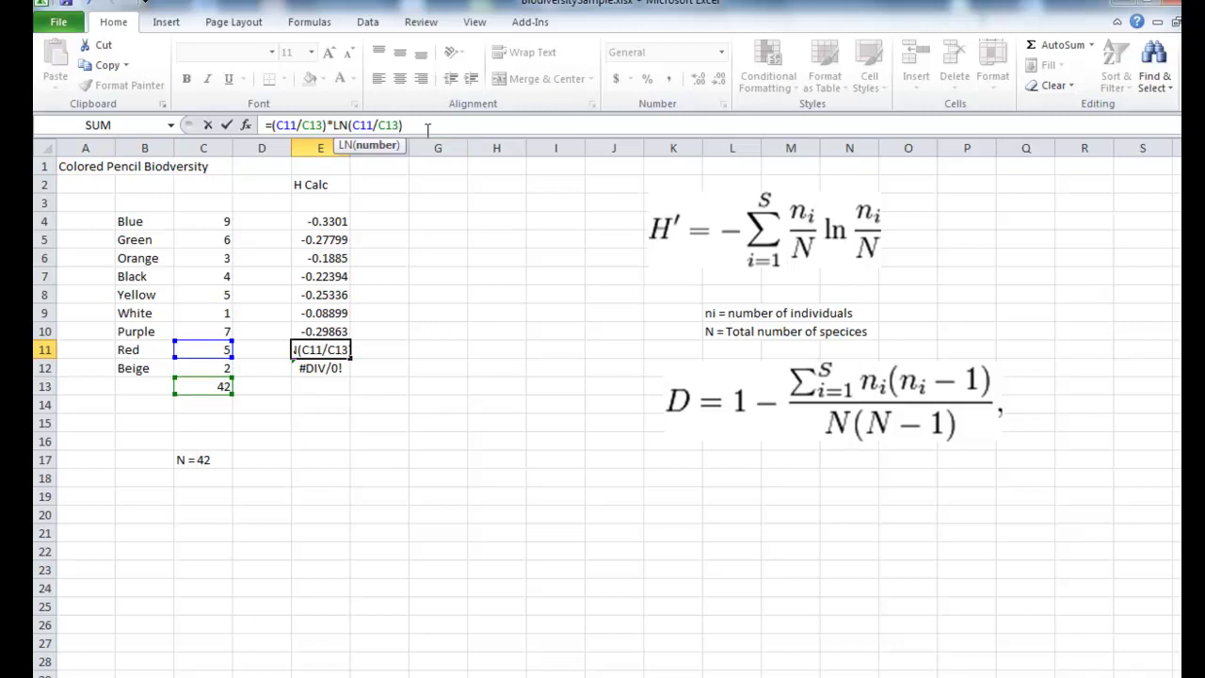
key(Return)
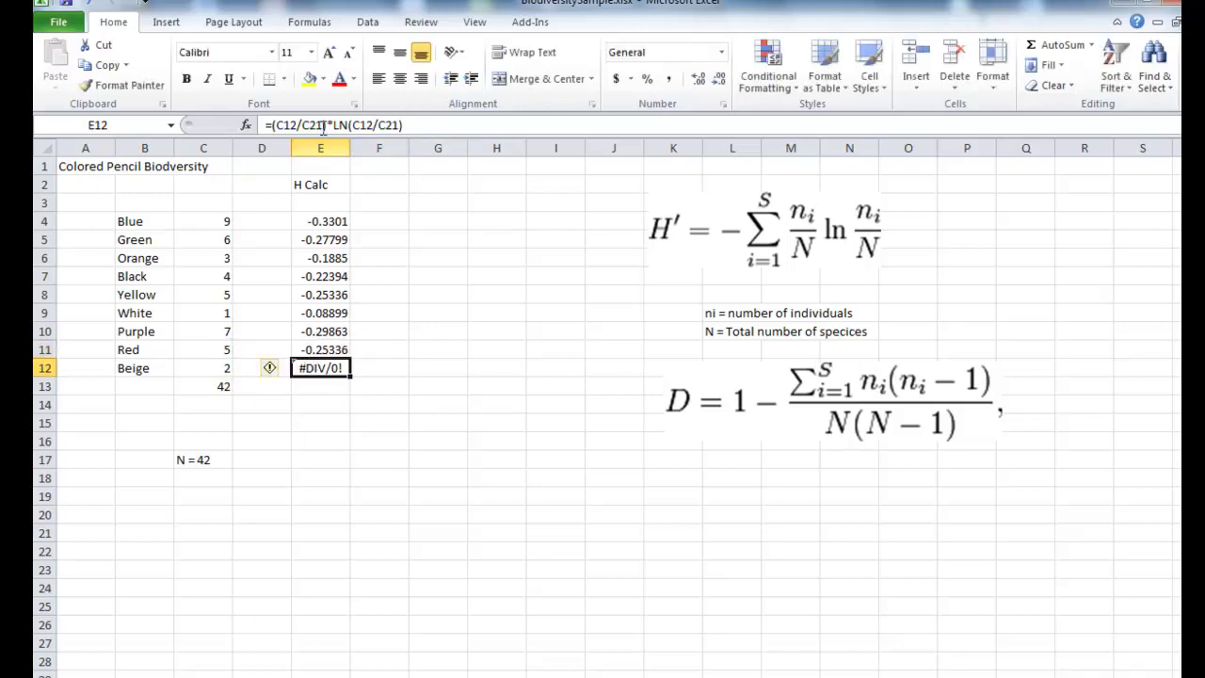
drag(320, 125, 308, 124)
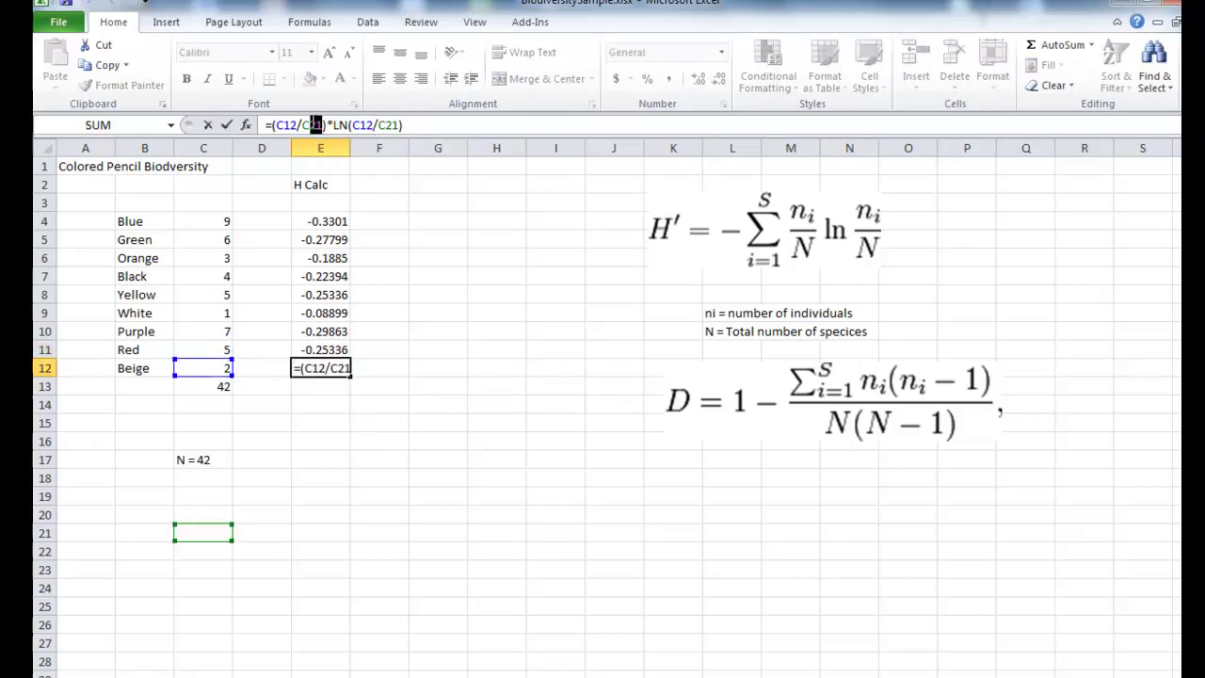
text(13)
click(399, 125)
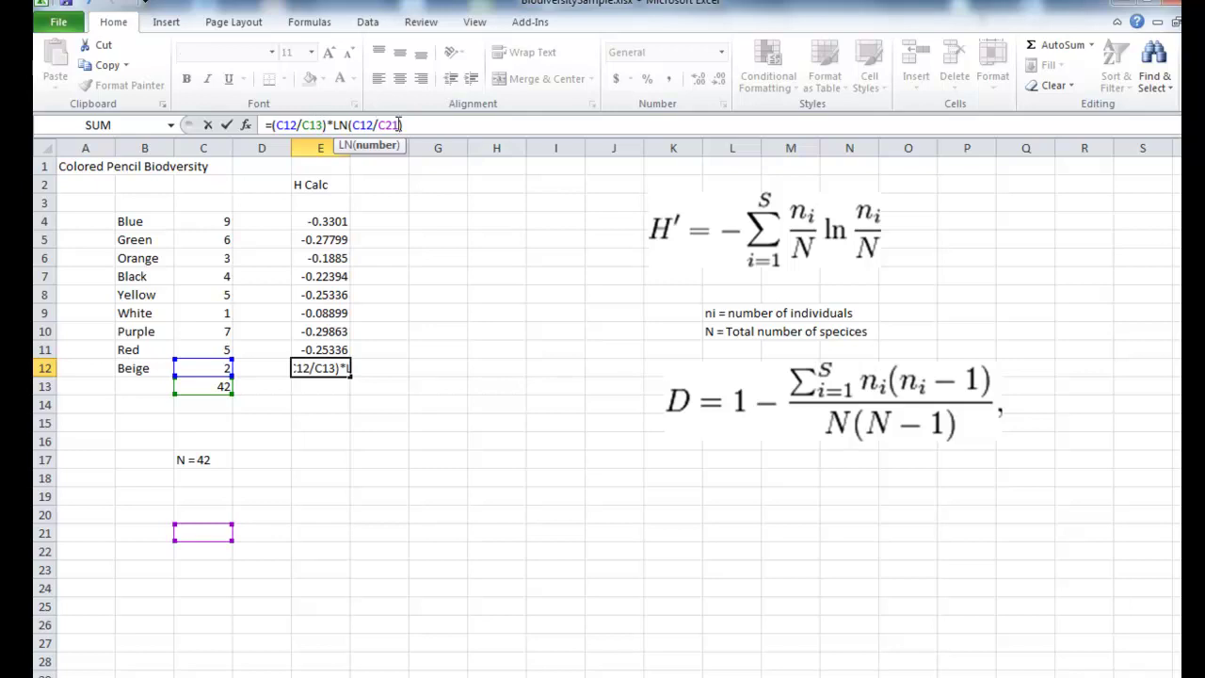
key(BackSpace)
key(BackSpace)
text(13)
key(Return)
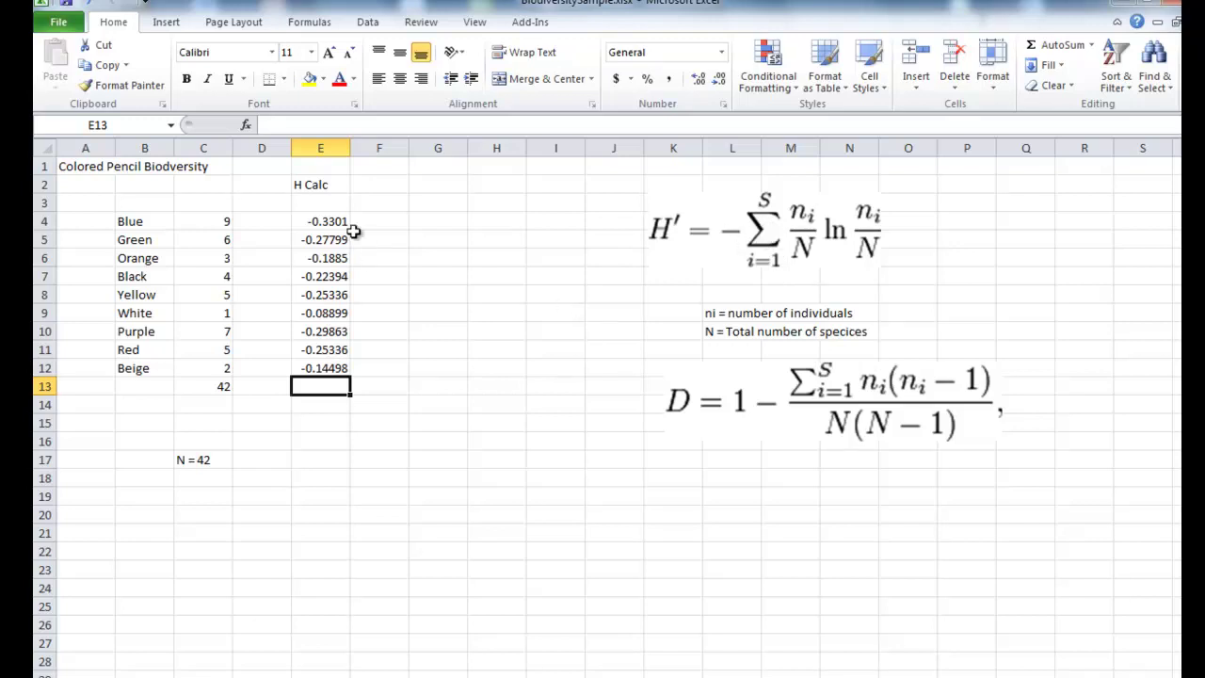
Sum E4:E12 into E13 and negate it to =-SUM(E4:E12), showing 2.059845
drag(335, 223, 333, 368)
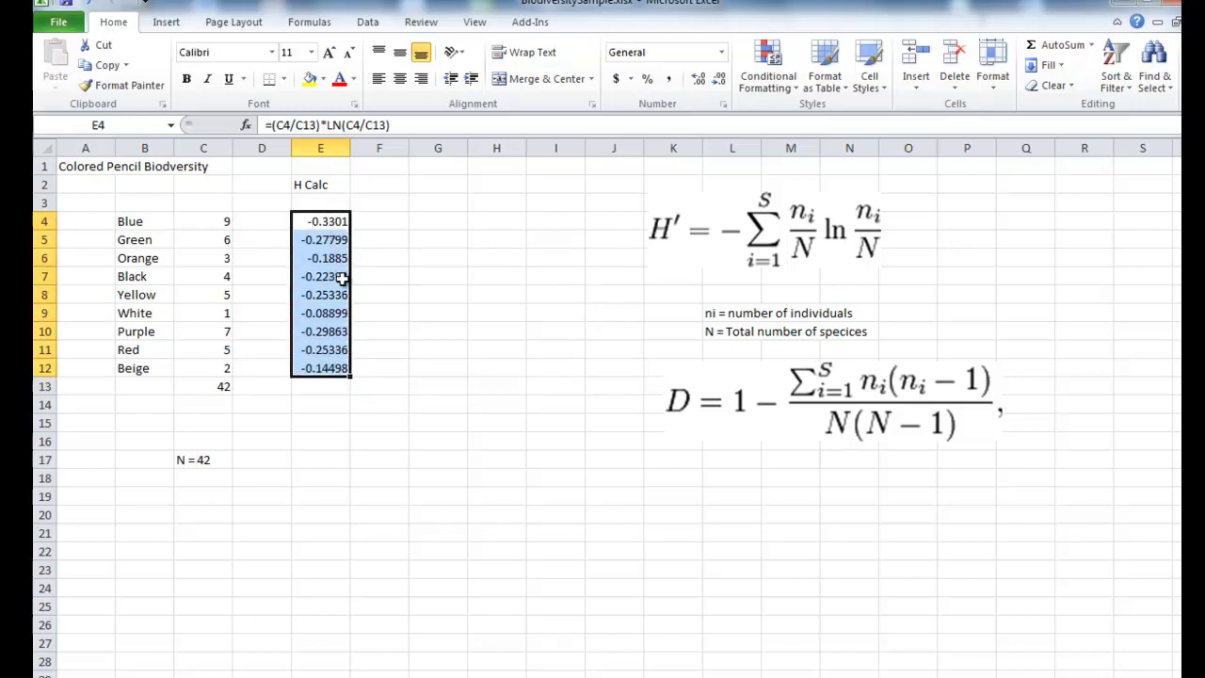
click(1060, 48)
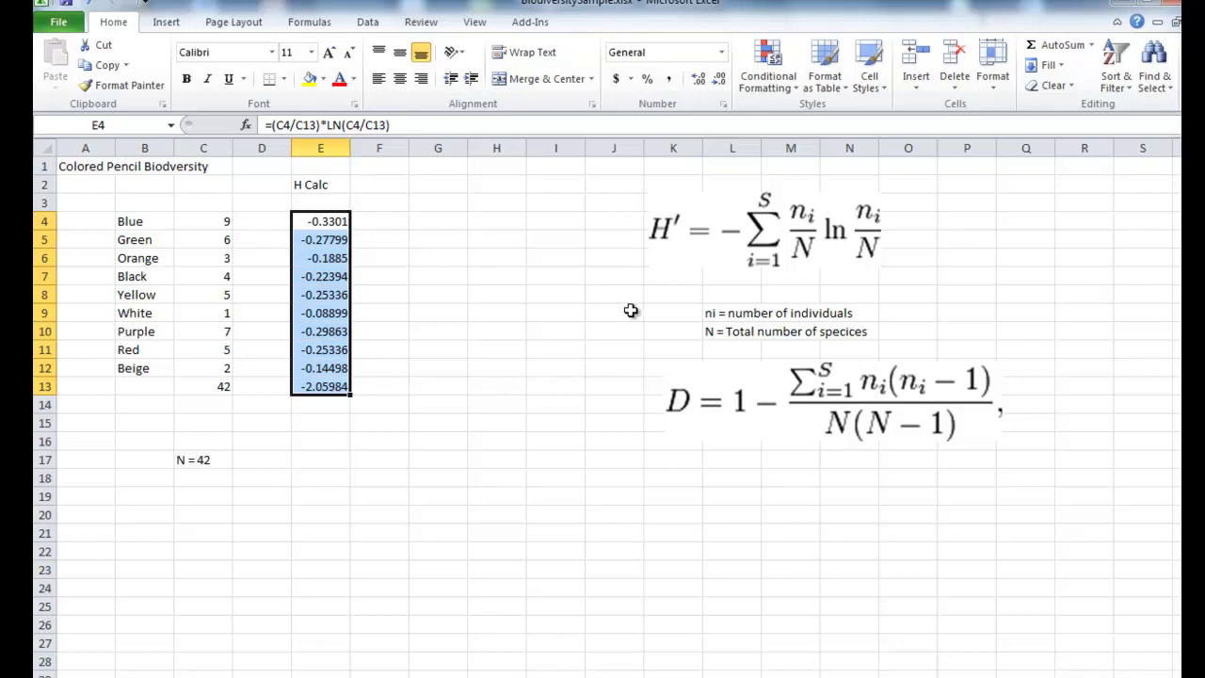
click(316, 388)
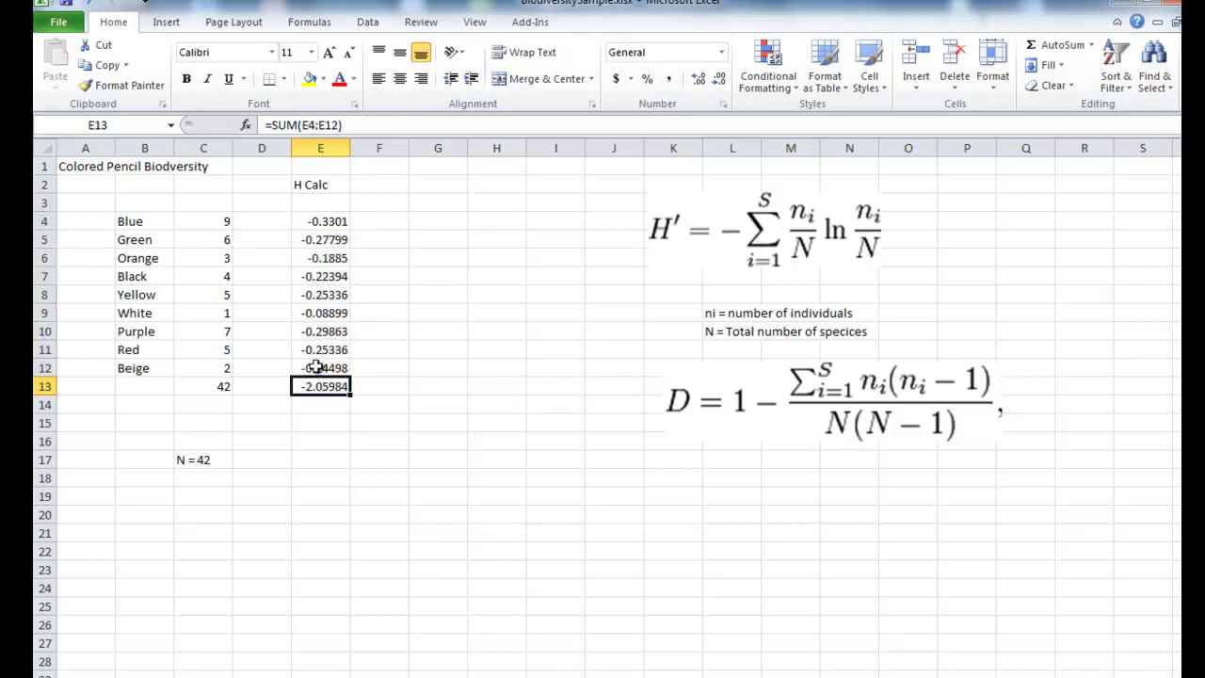
click(271, 125)
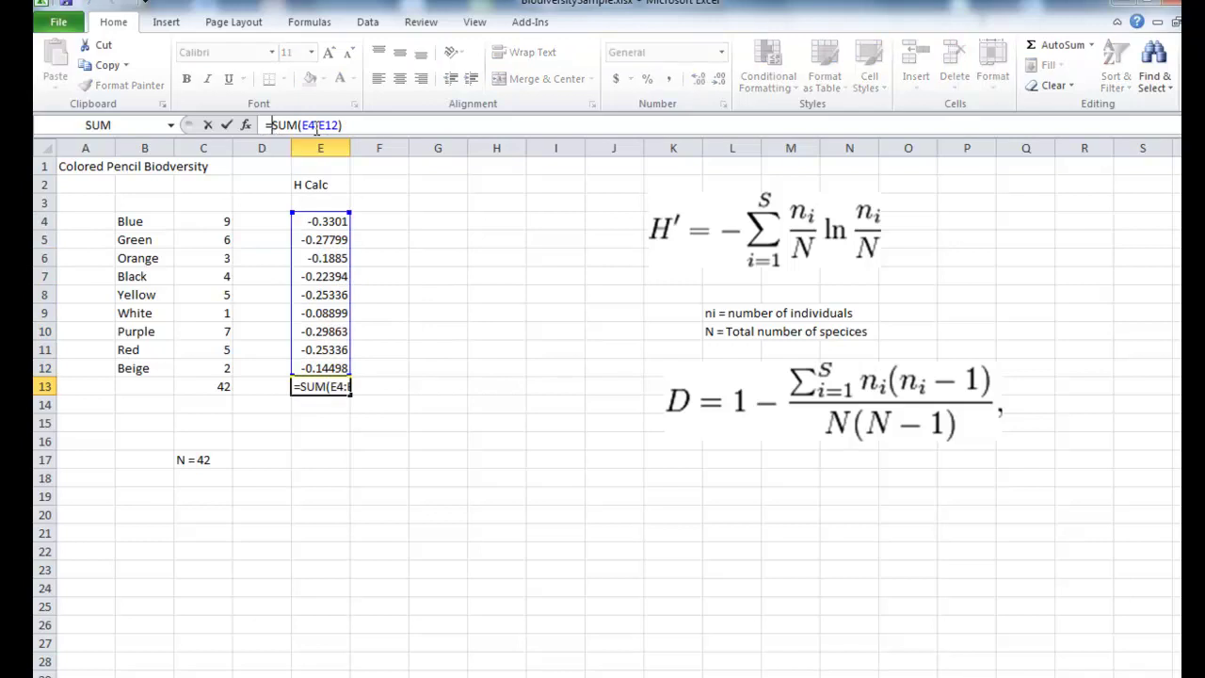
text(-)
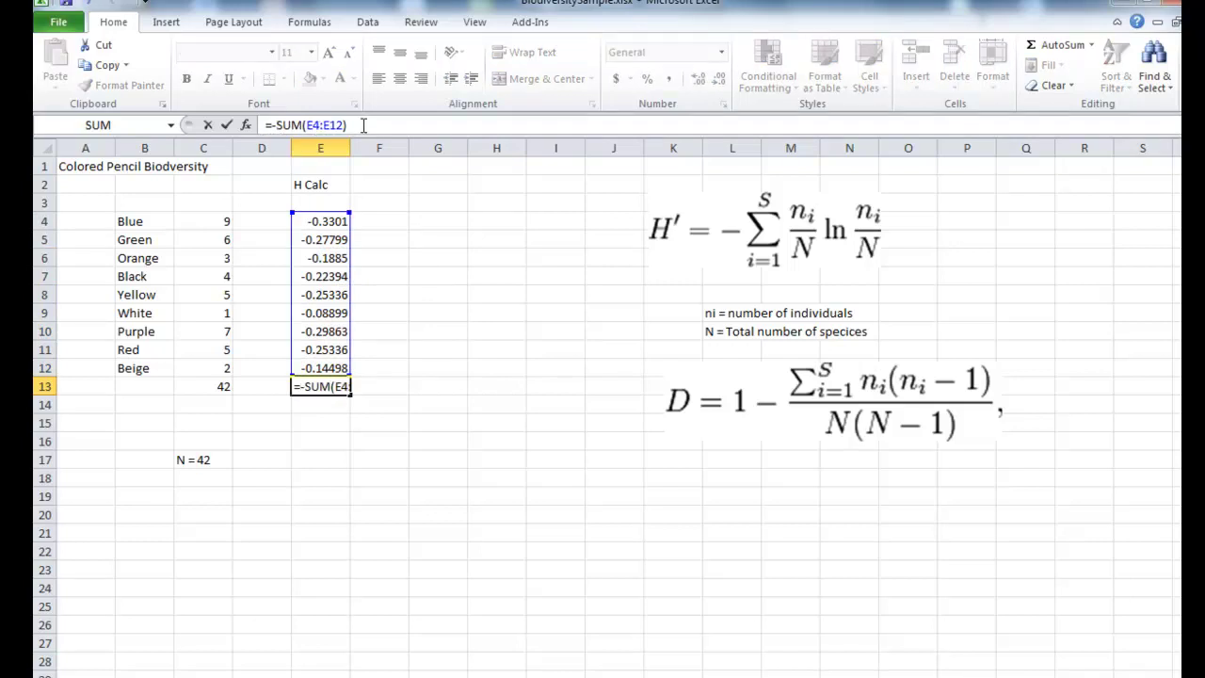
key(Return)
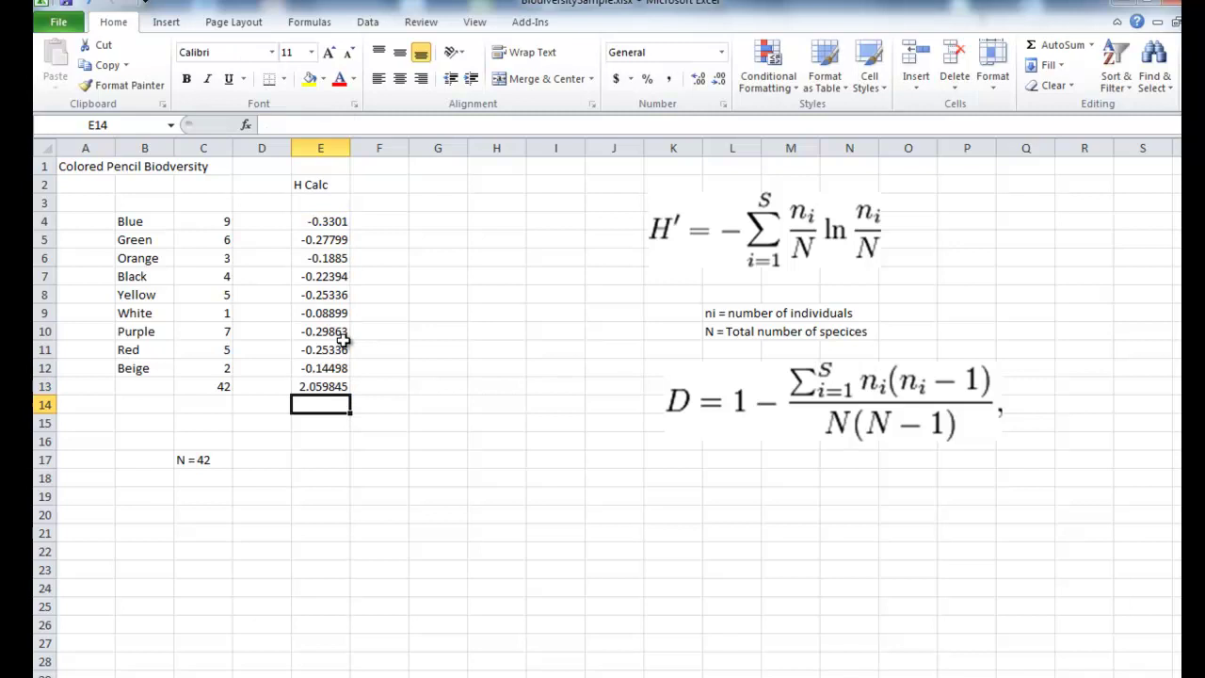
click(333, 390)
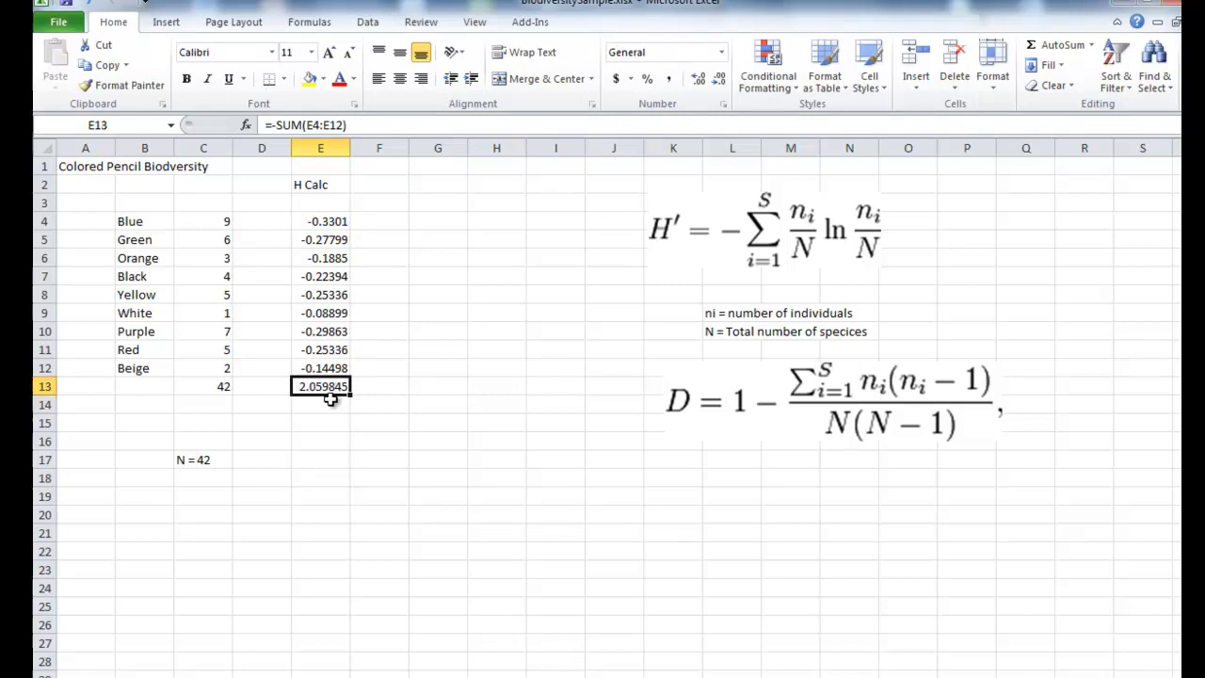
Write 'H = 2.06' in C19 as the rounded Shannon index
click(212, 499)
text(H)
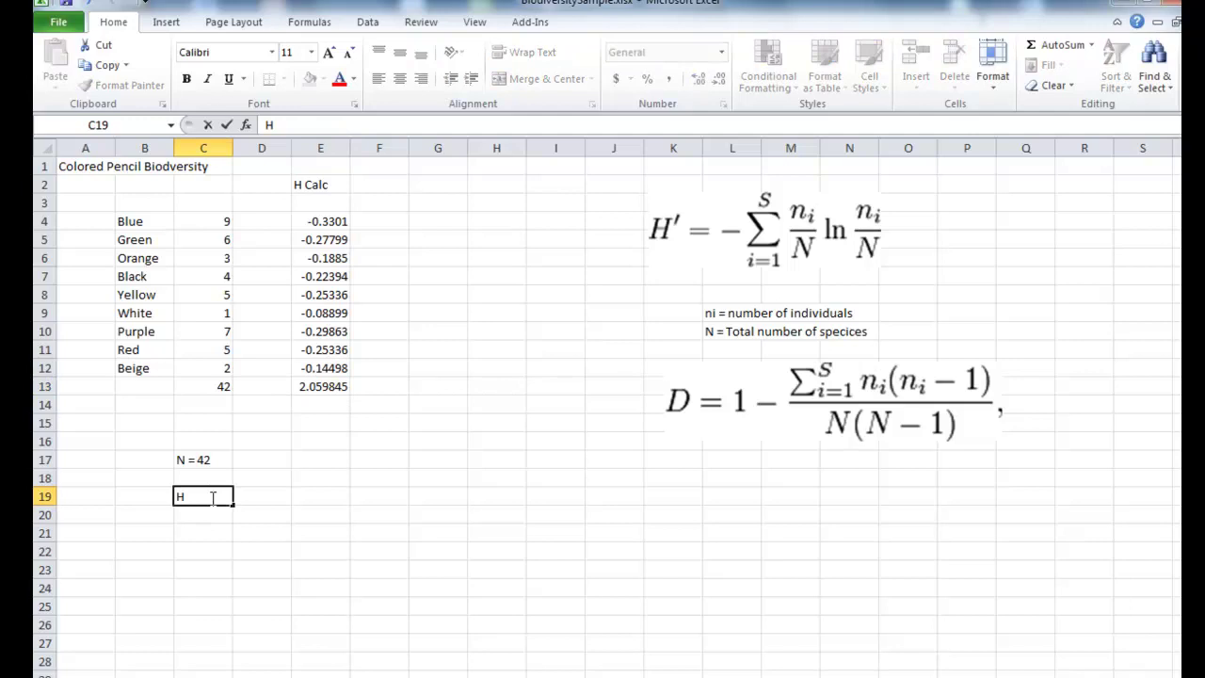
text( =)
click(311, 386)
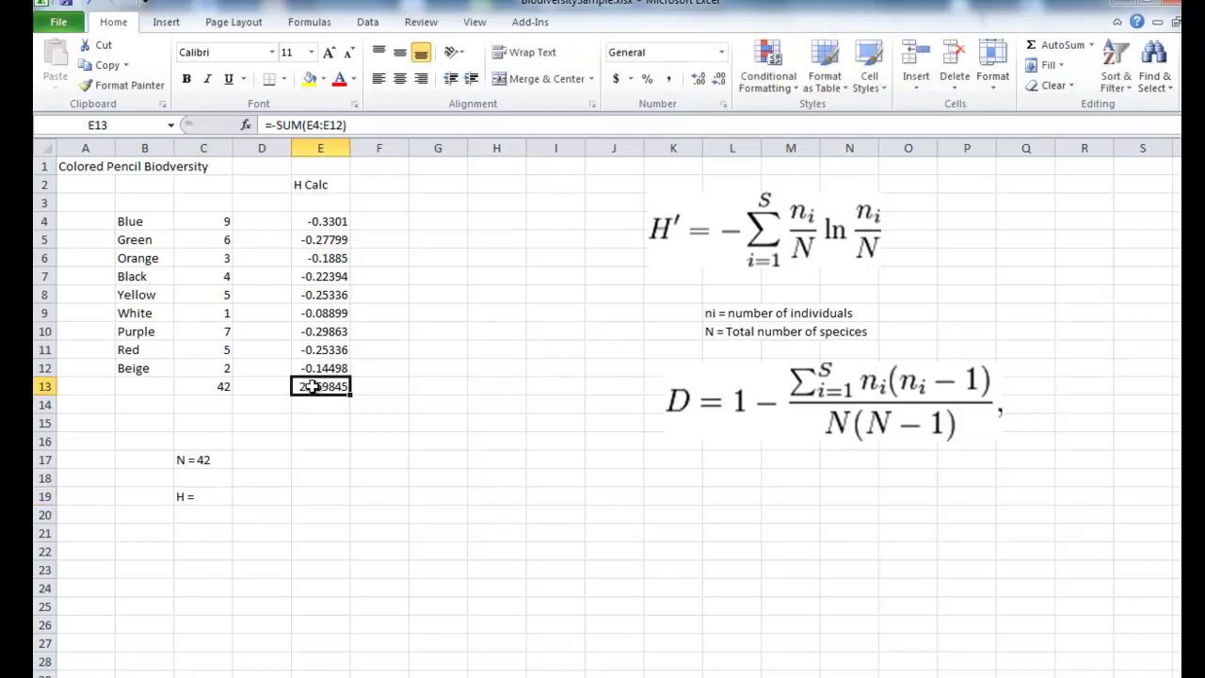
click(213, 495)
double_click(213, 495)
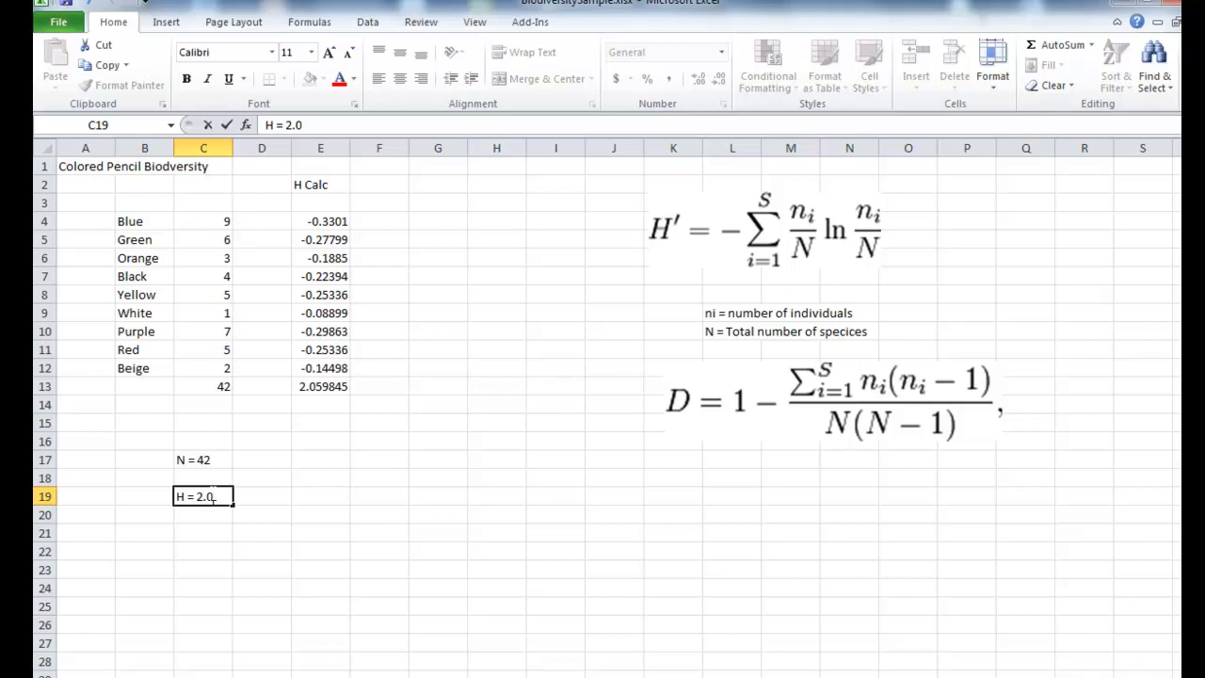
key(Return)
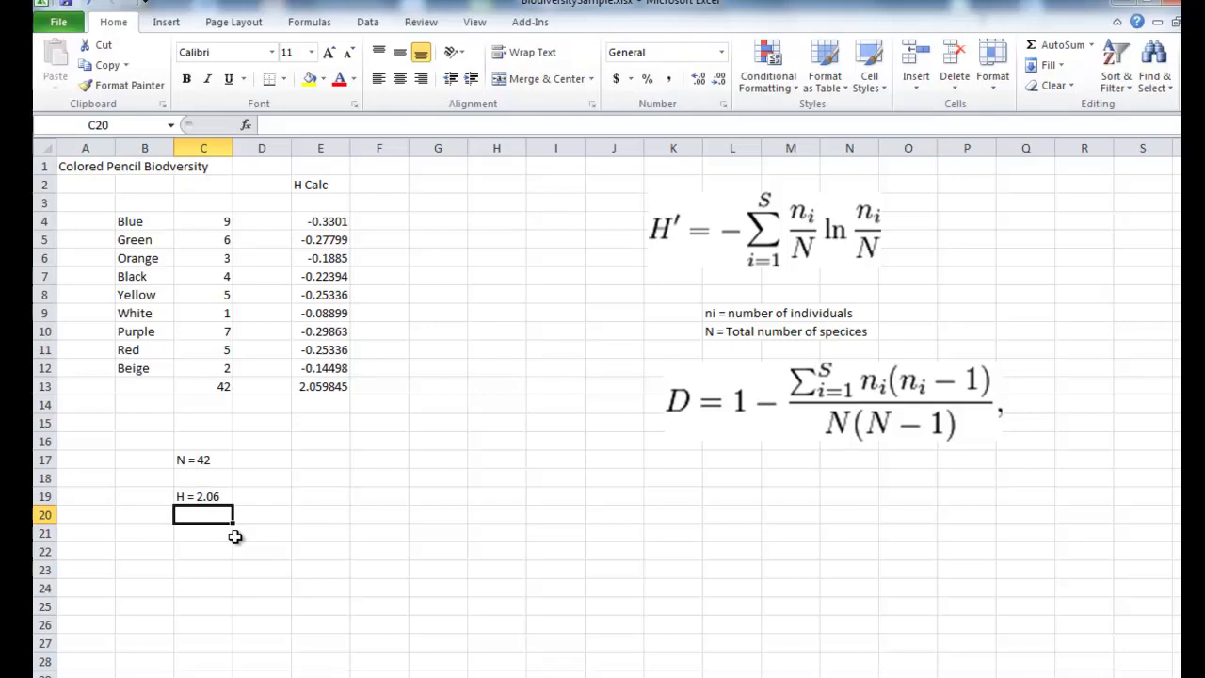
Head column G with 'D Calc' in G2
click(436, 185)
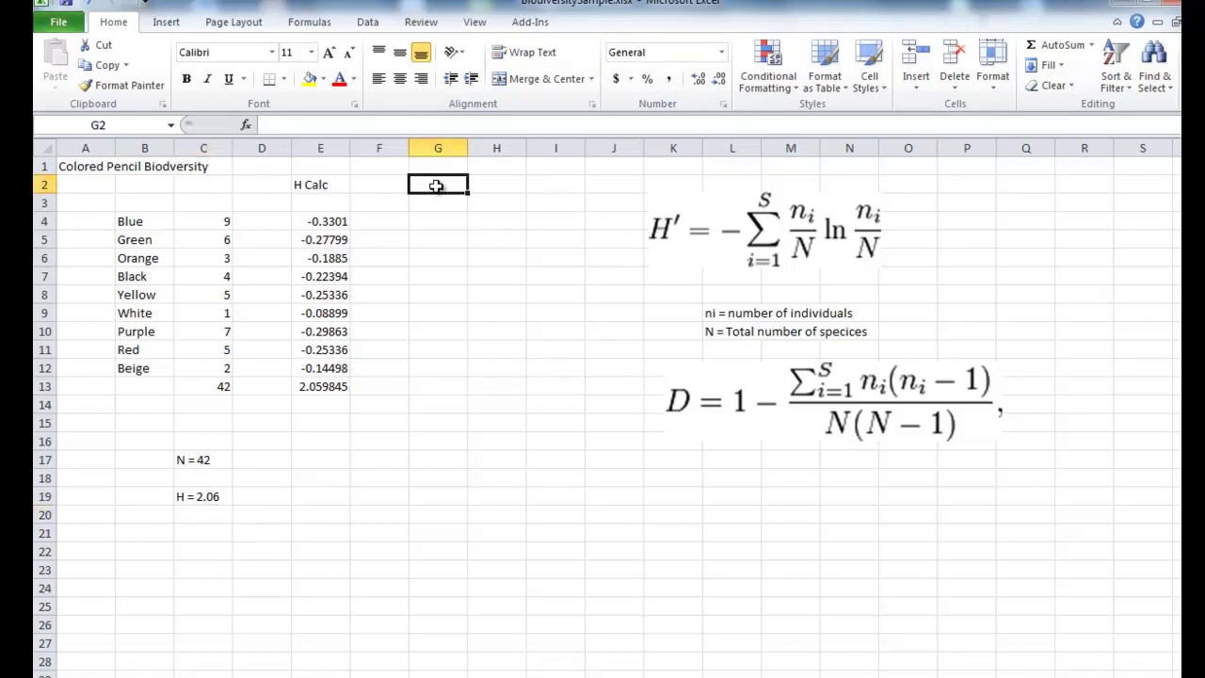
text(D Calc)
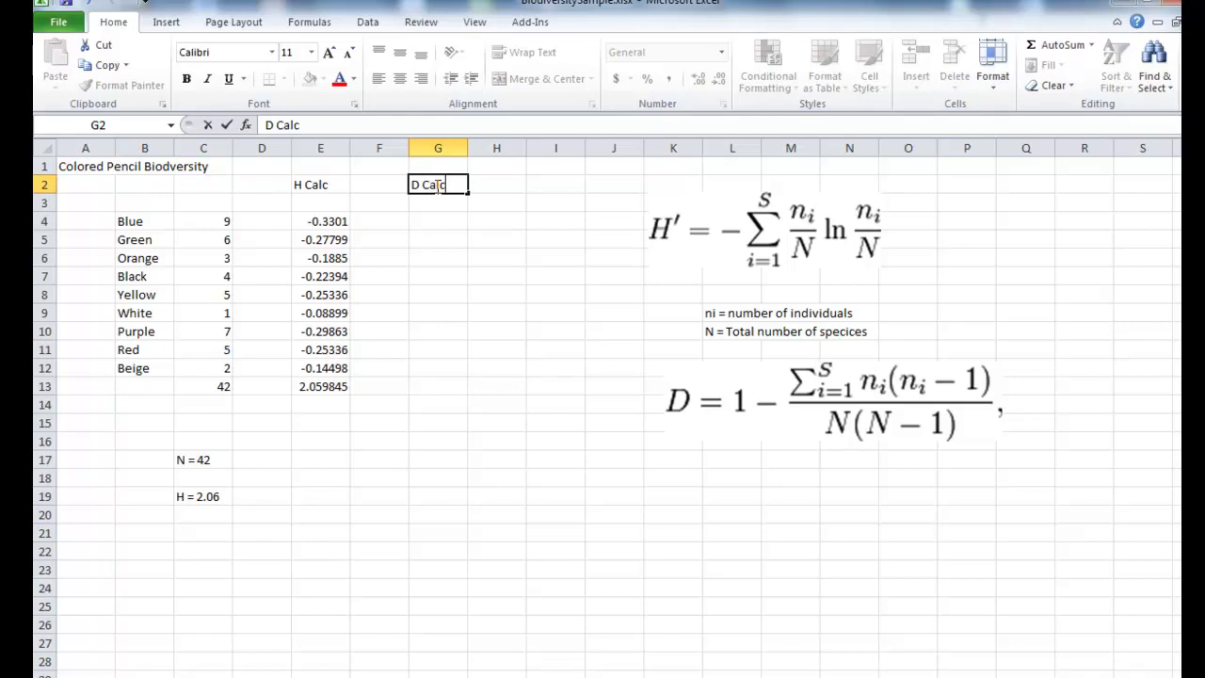
click(449, 221)
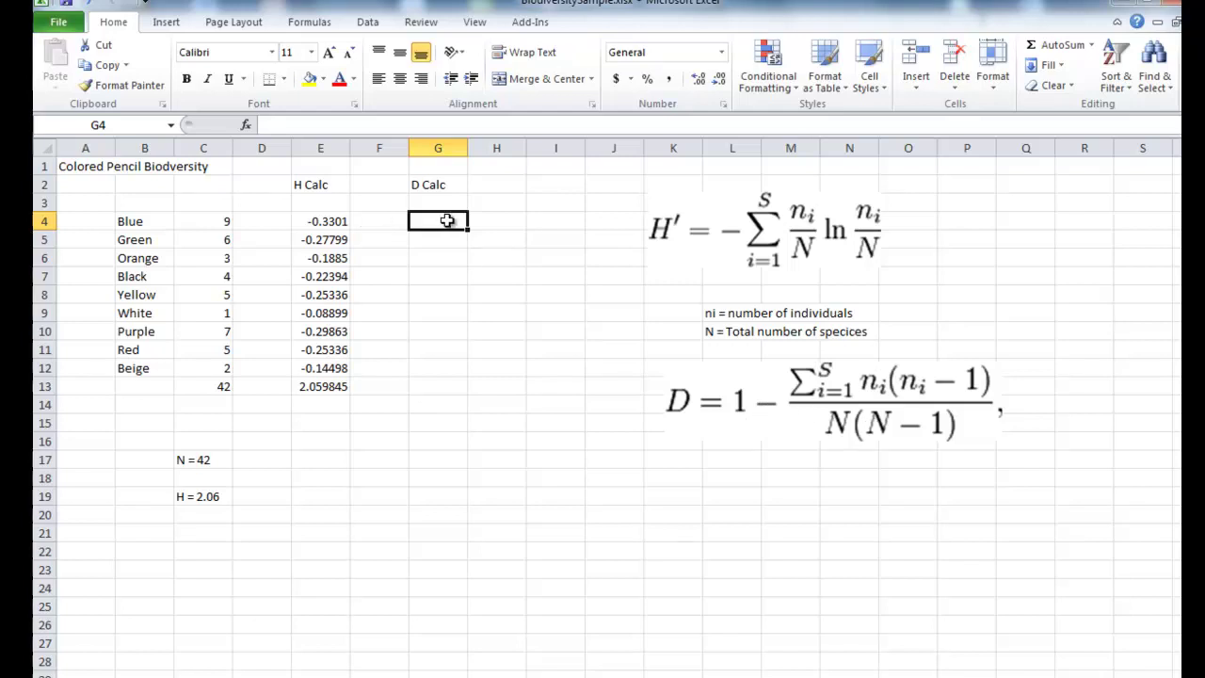
Draft G4's Blue Simpson term as =(C4(C4-1))/(C13(C13-1)) using C4 and total C13
text(=)
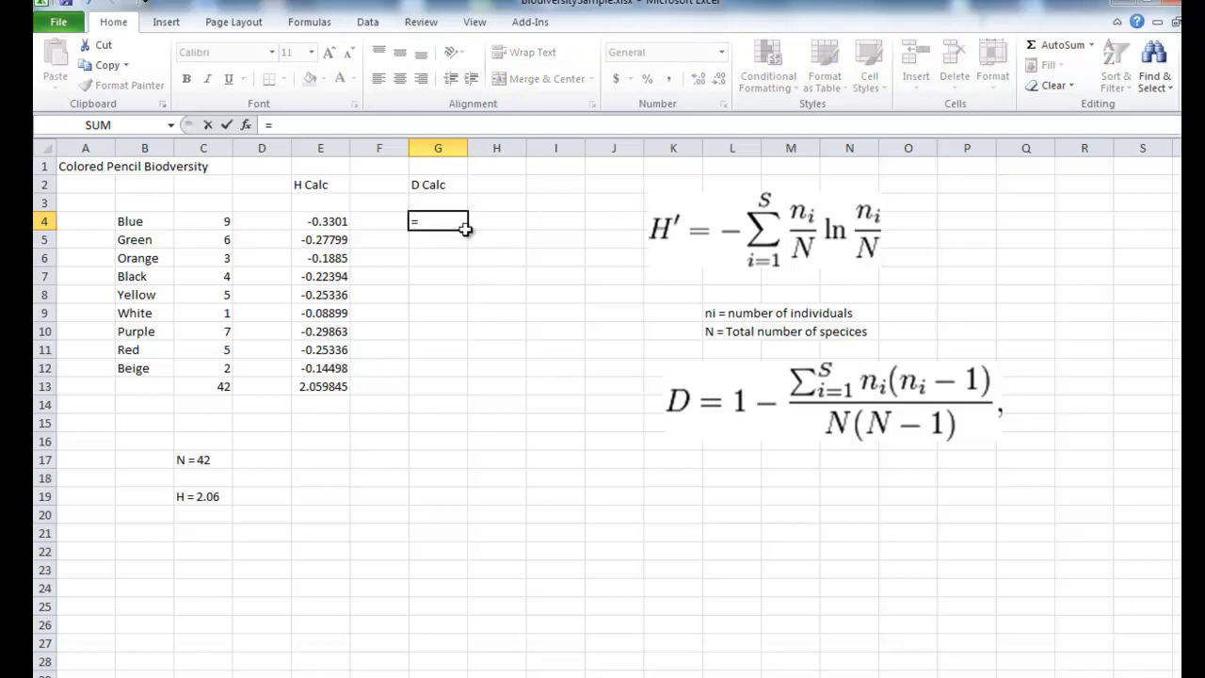
text((()
click(219, 220)
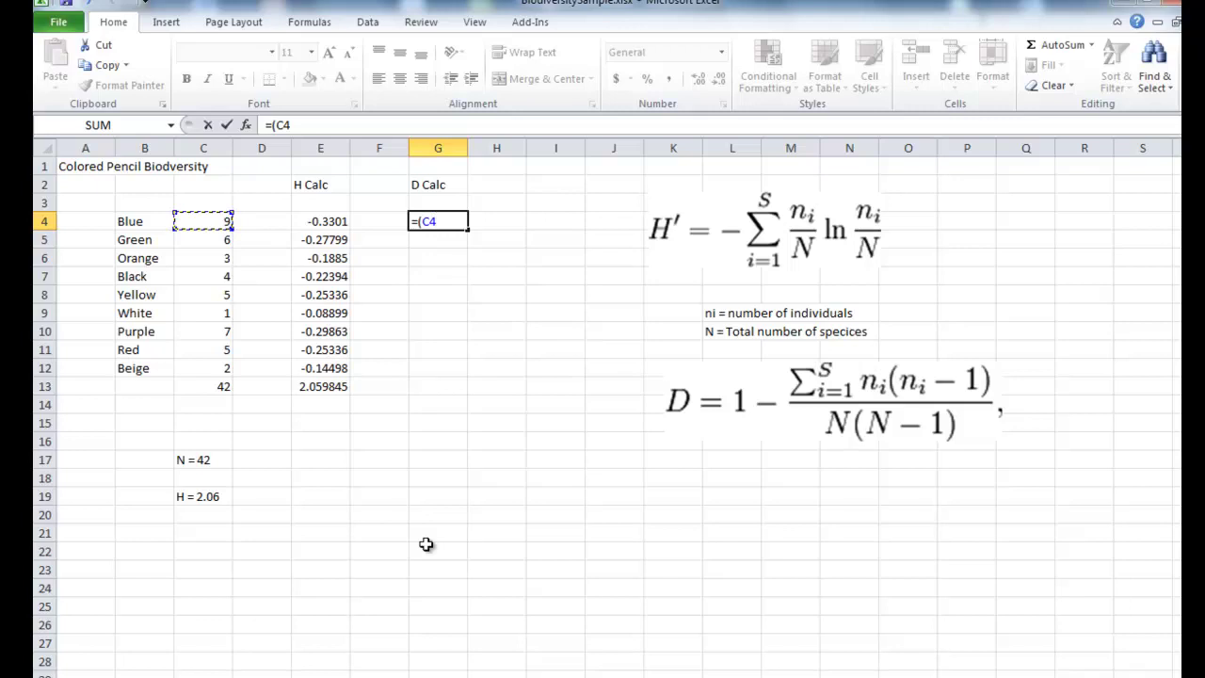
text(()
click(200, 221)
text(-1)))
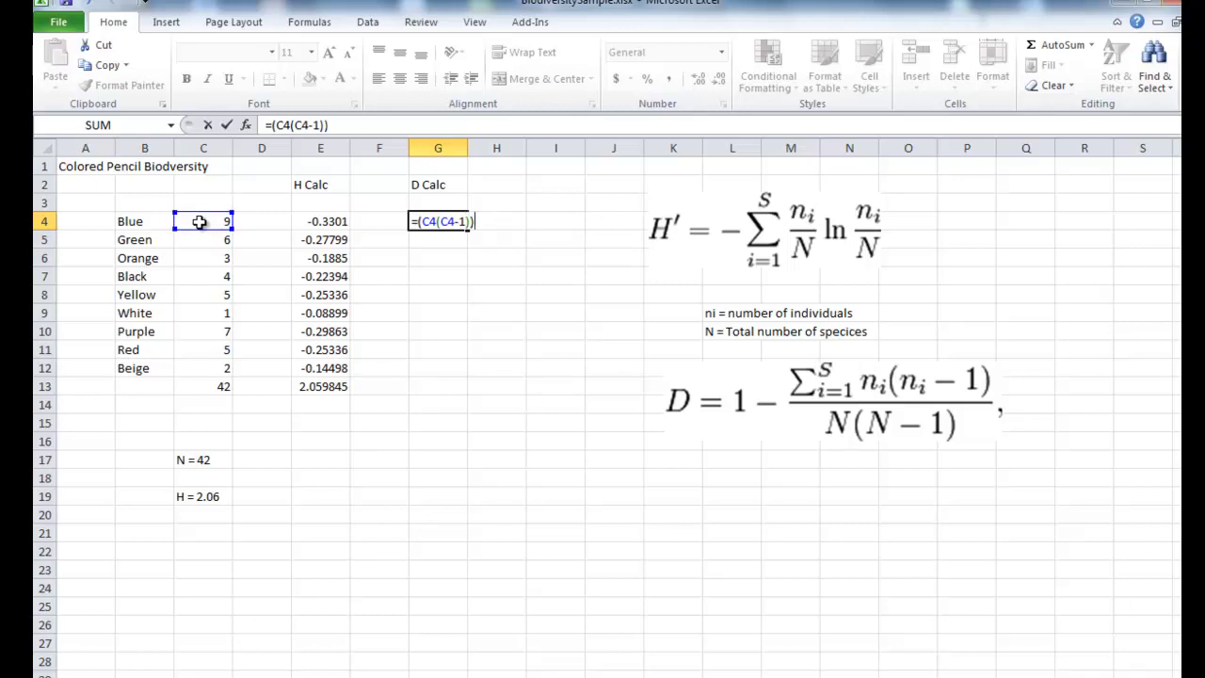
text(/()
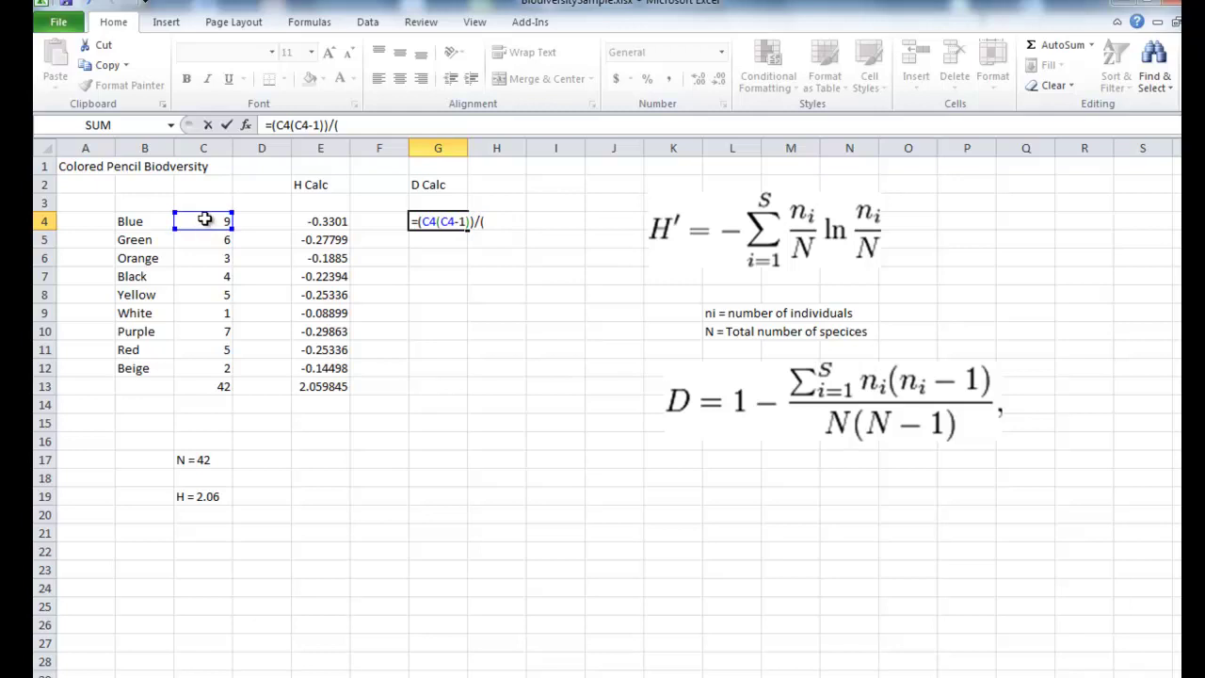
click(218, 388)
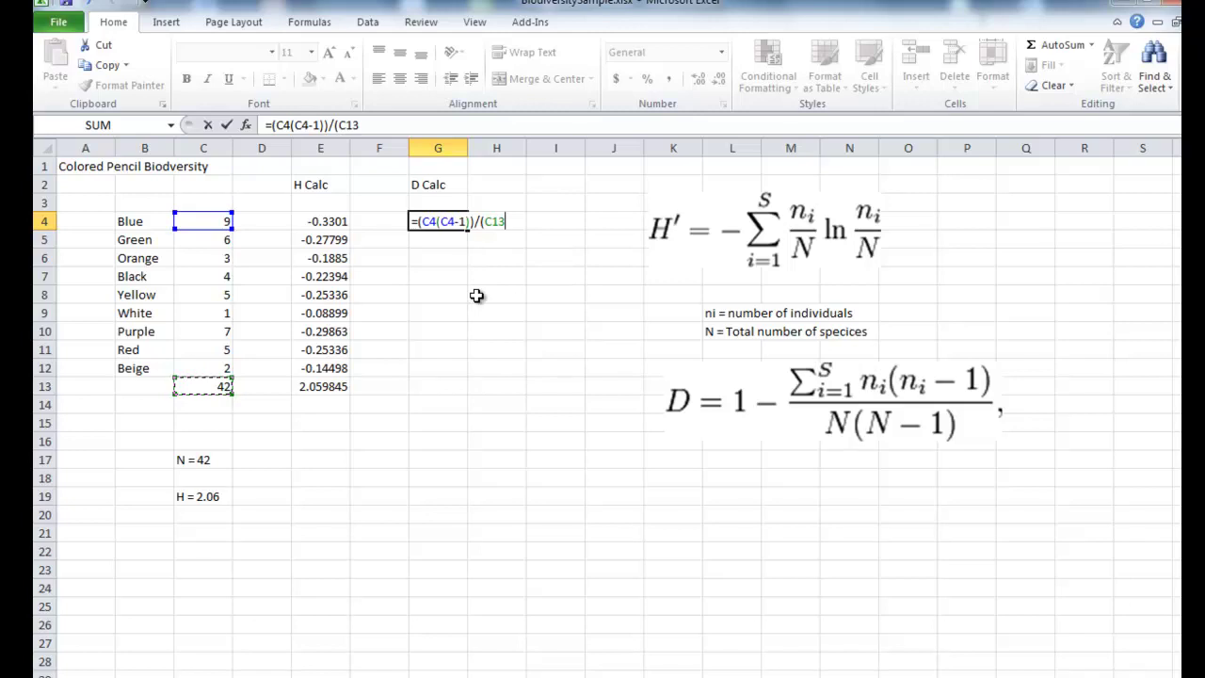
text(()
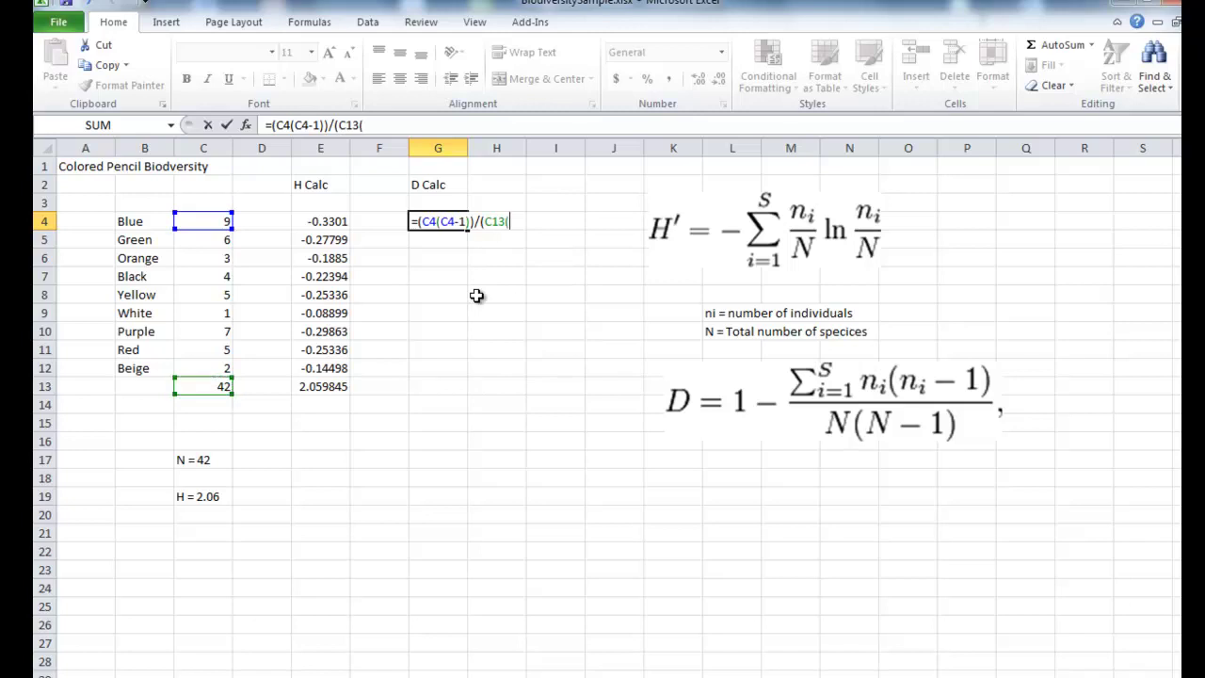
click(218, 389)
text(-)
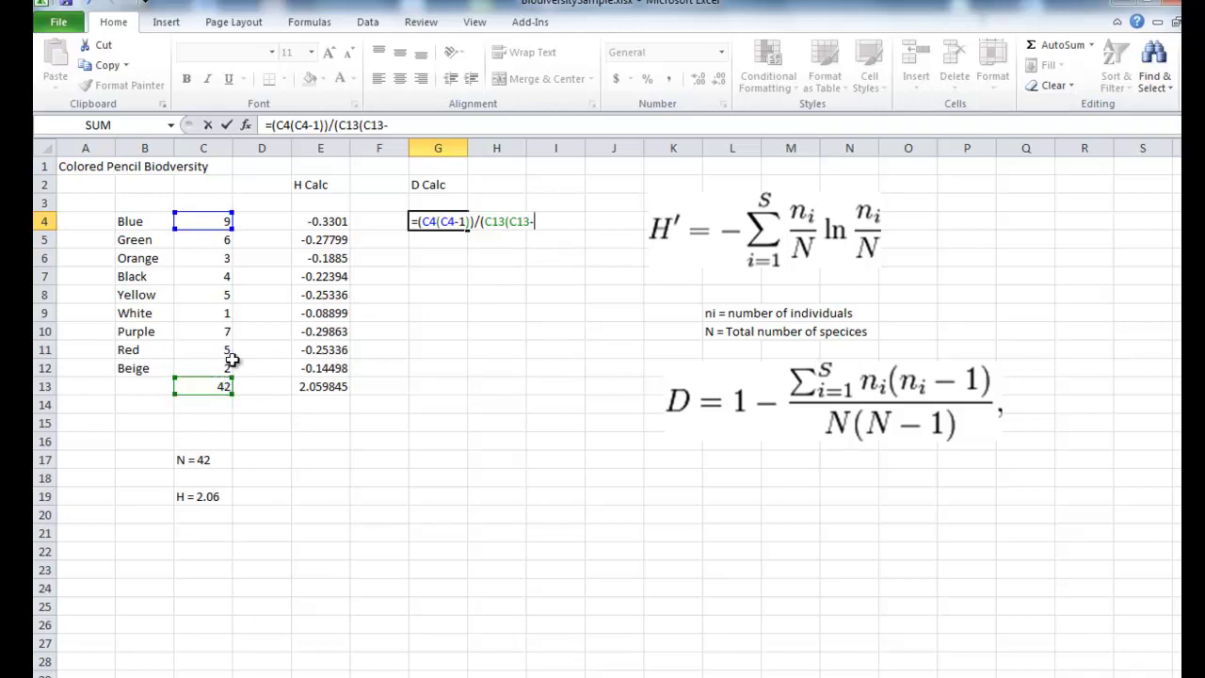
text(1)))
Add the missing * signs so G4 reads =(C4*(C4-1))/(C13*(C13-1)), giving 0.041812
key(Return)
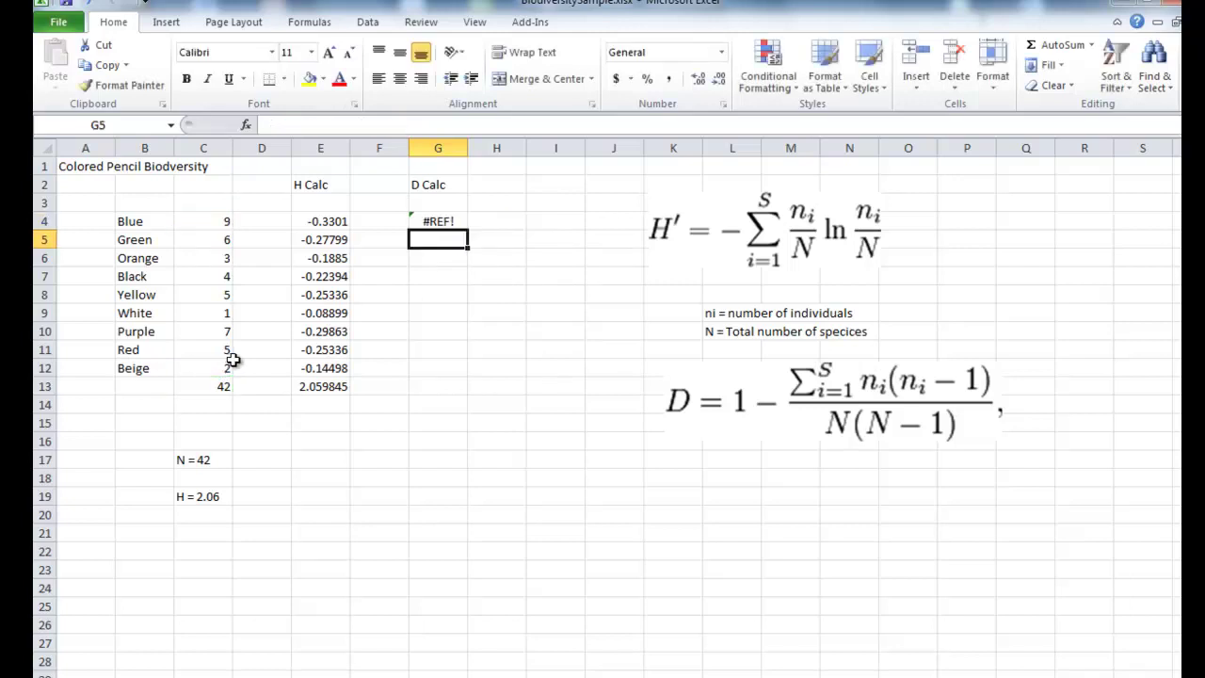
click(438, 223)
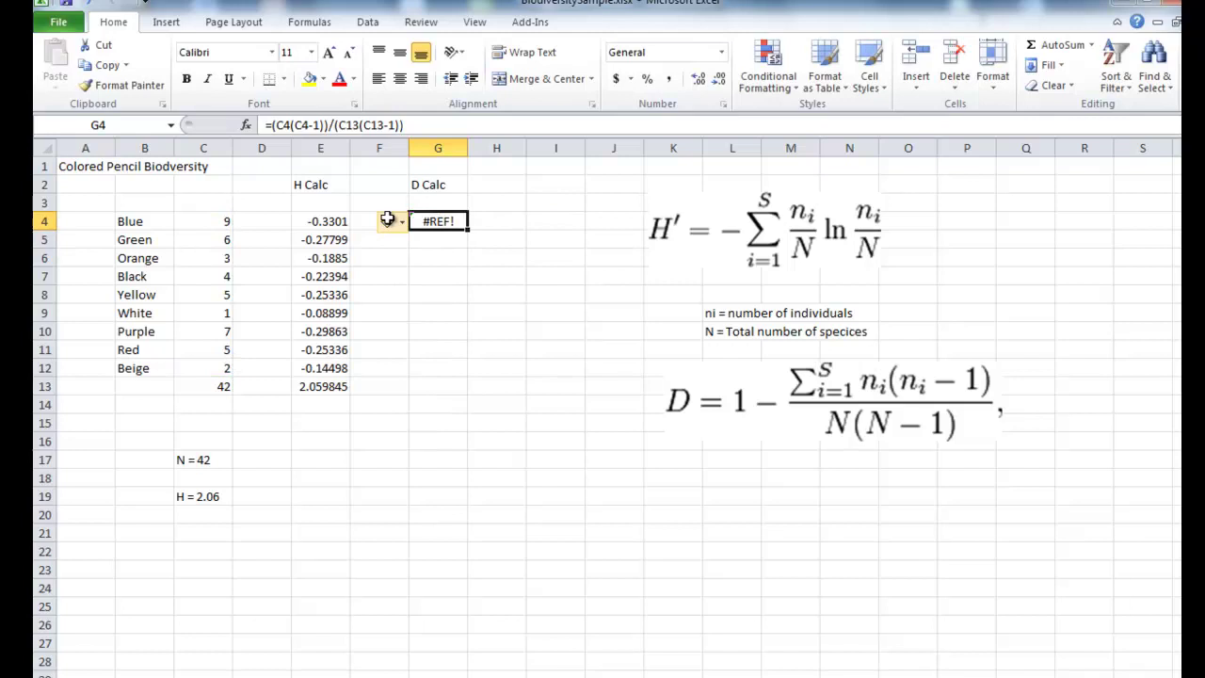
click(291, 120)
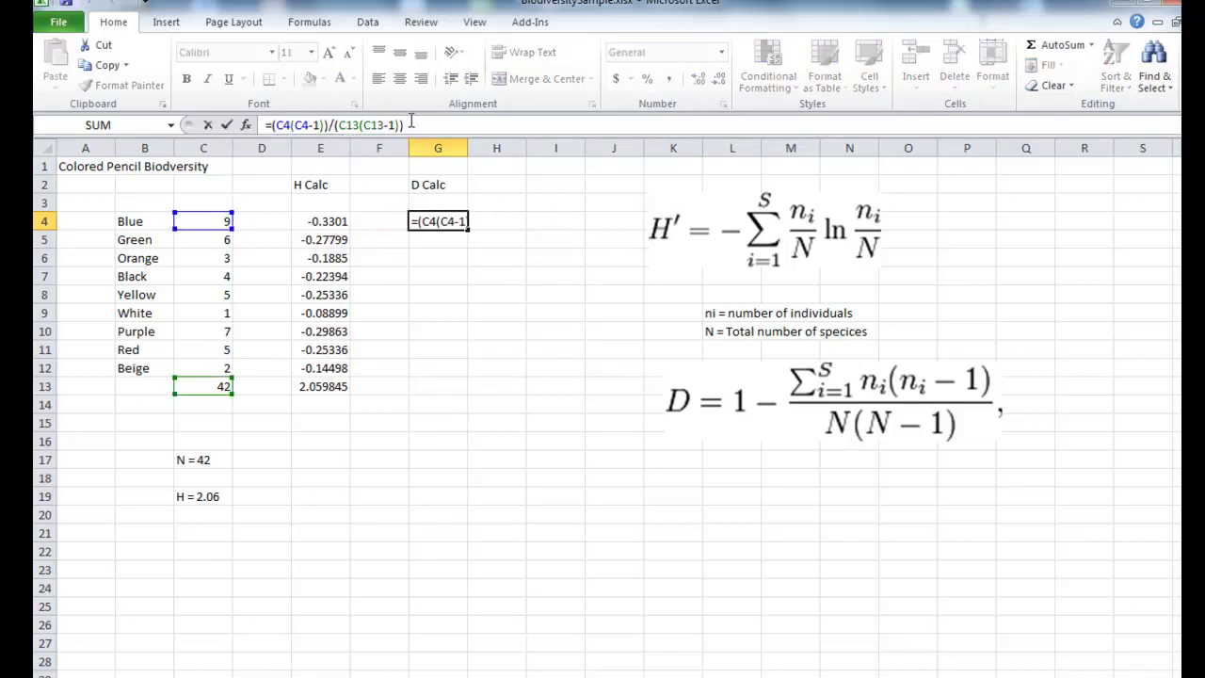
text(*)
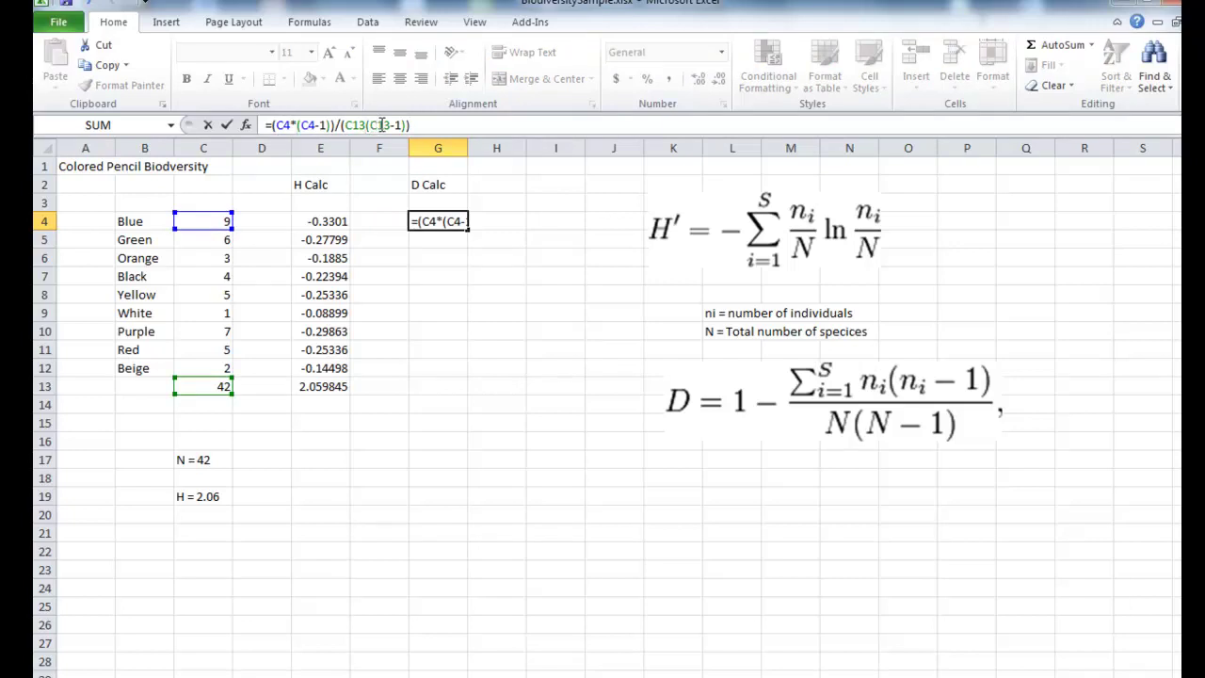
click(373, 125)
text(*)
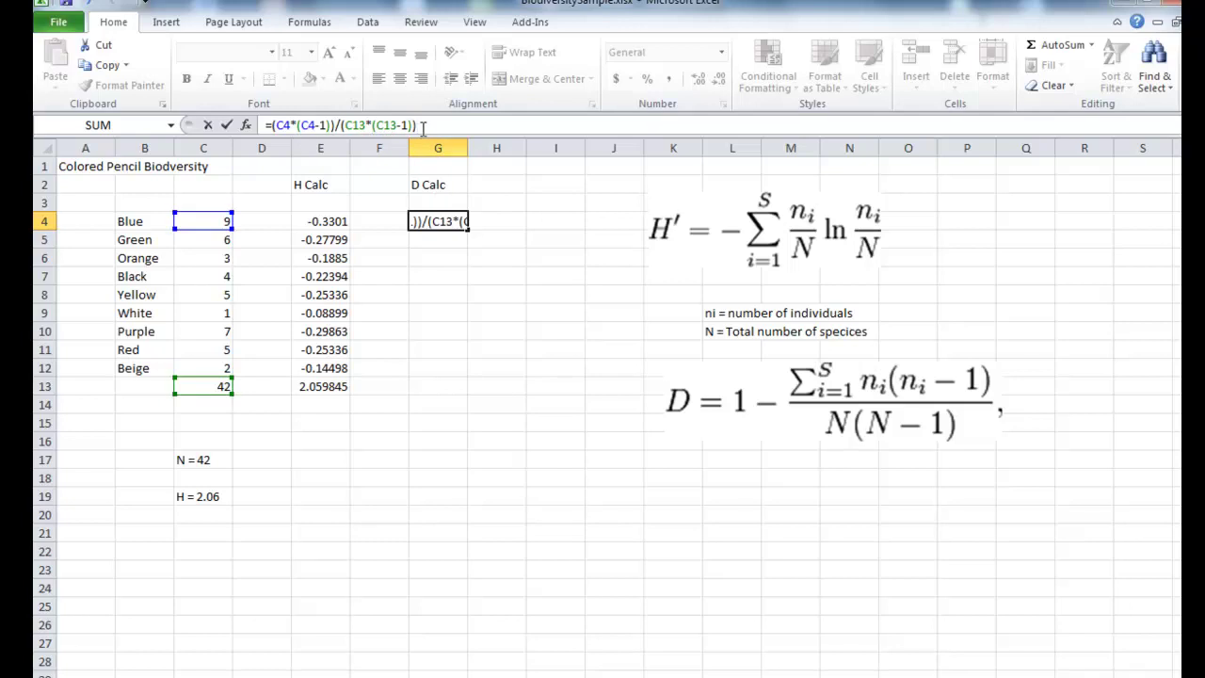
key(Return)
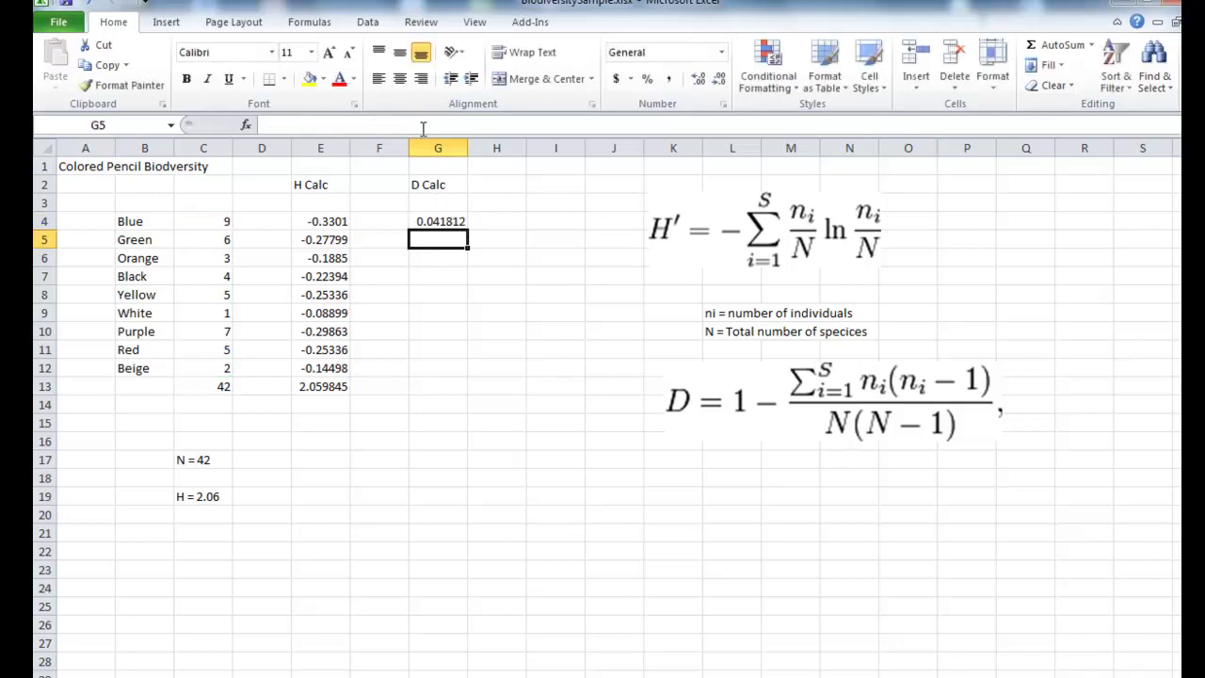
click(440, 221)
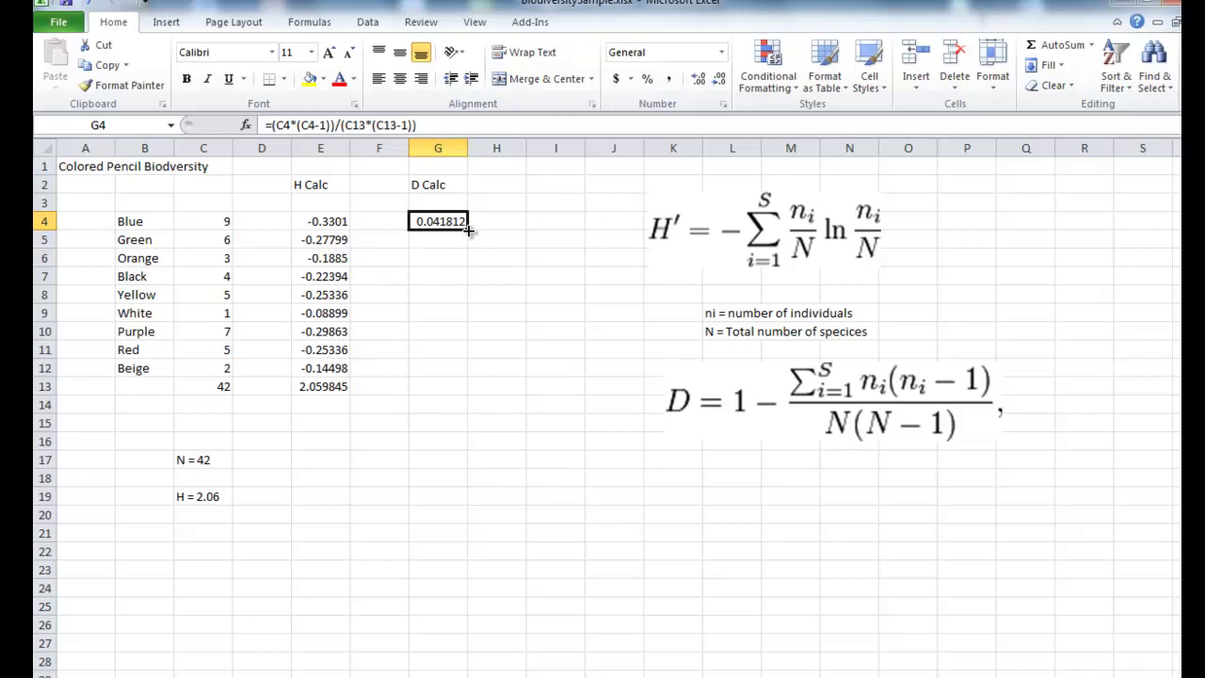
Fill the G4 D Calc formula down the column and point G5's denominators to C13
drag(468, 229, 455, 375)
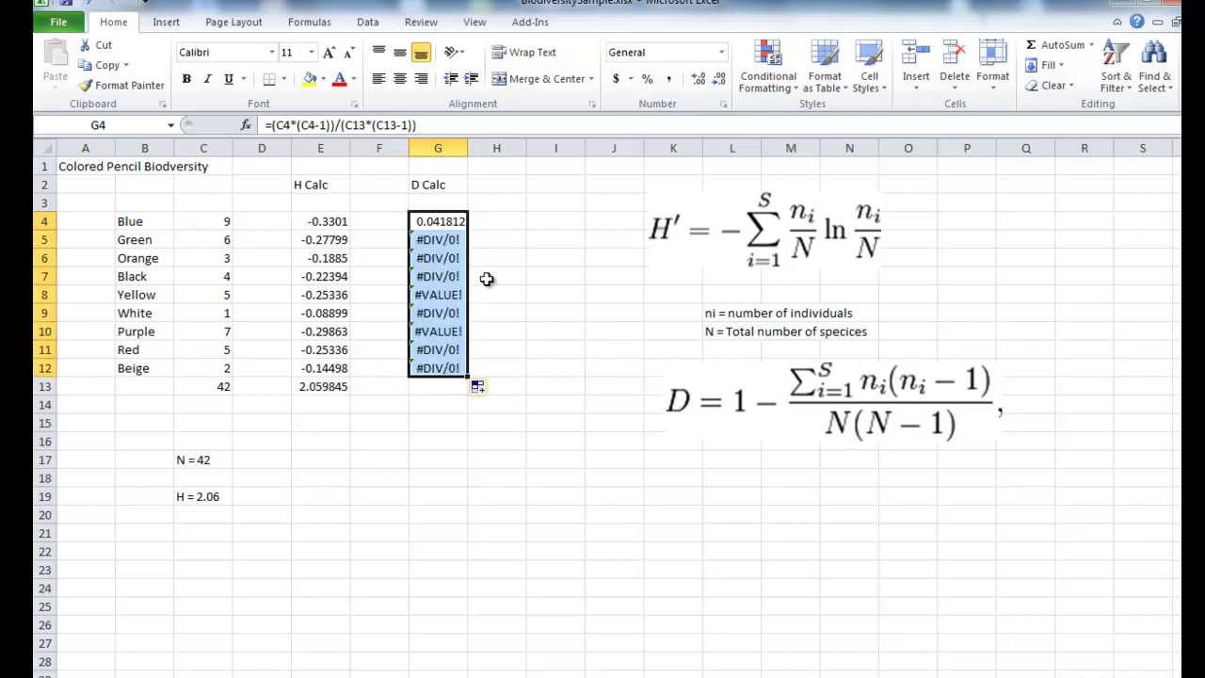
click(443, 243)
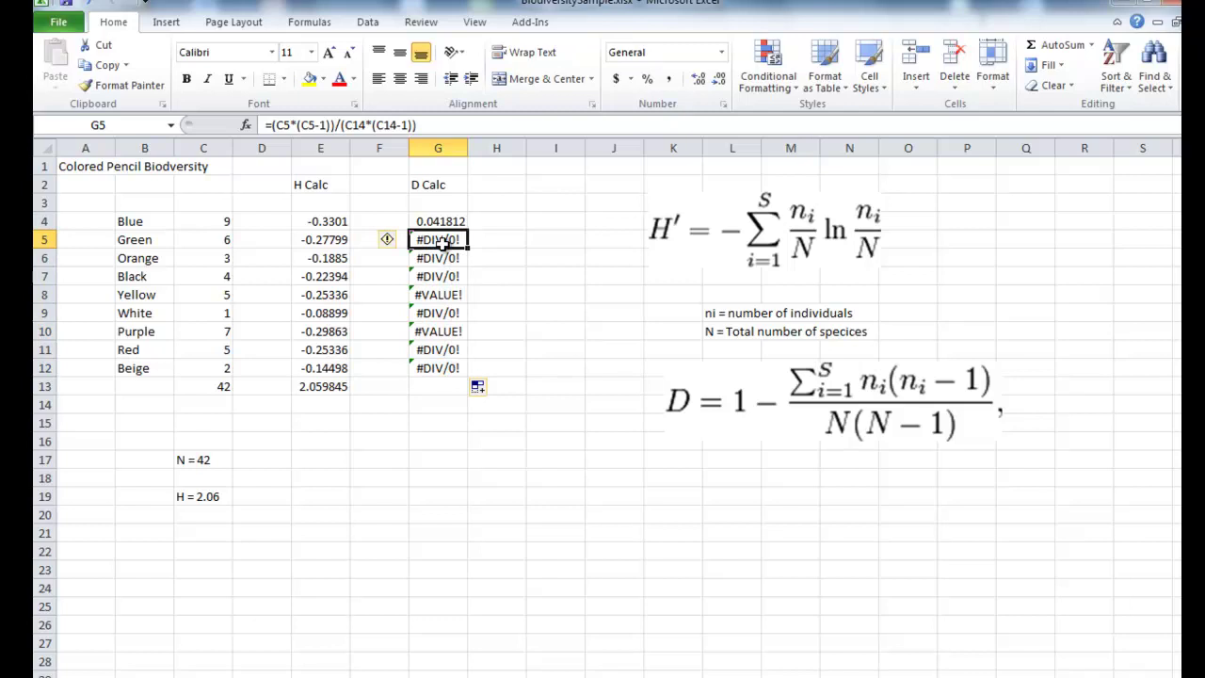
click(368, 126)
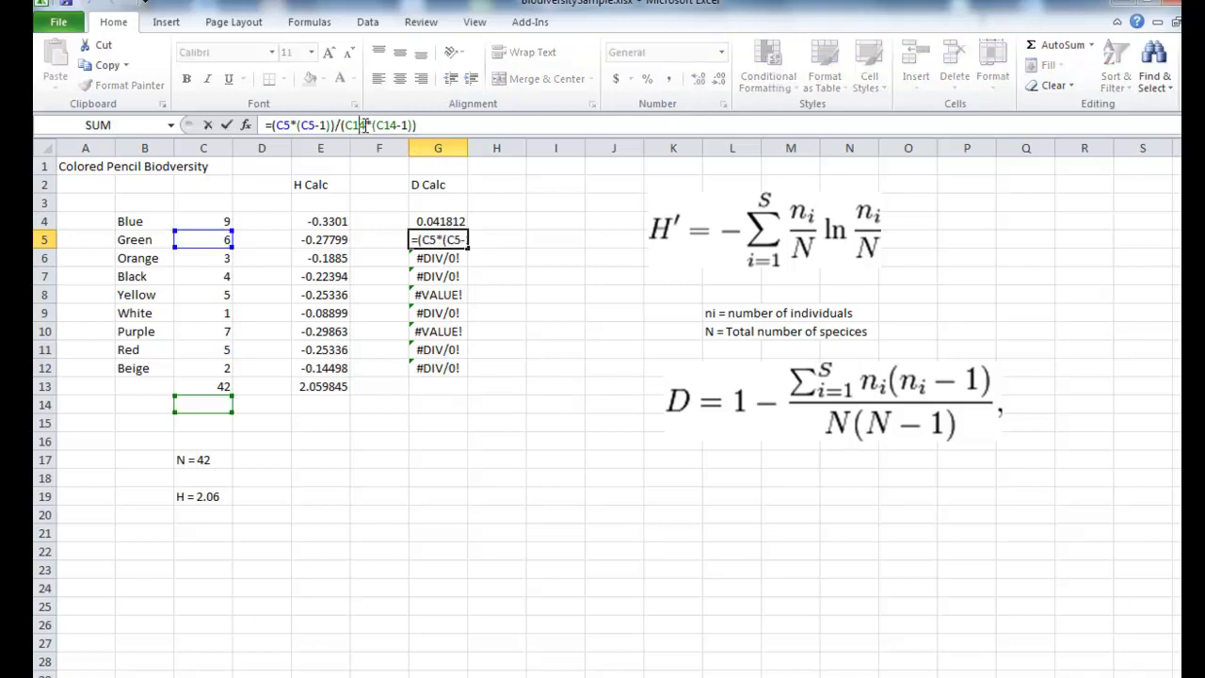
key(BackSpace)
text(3)
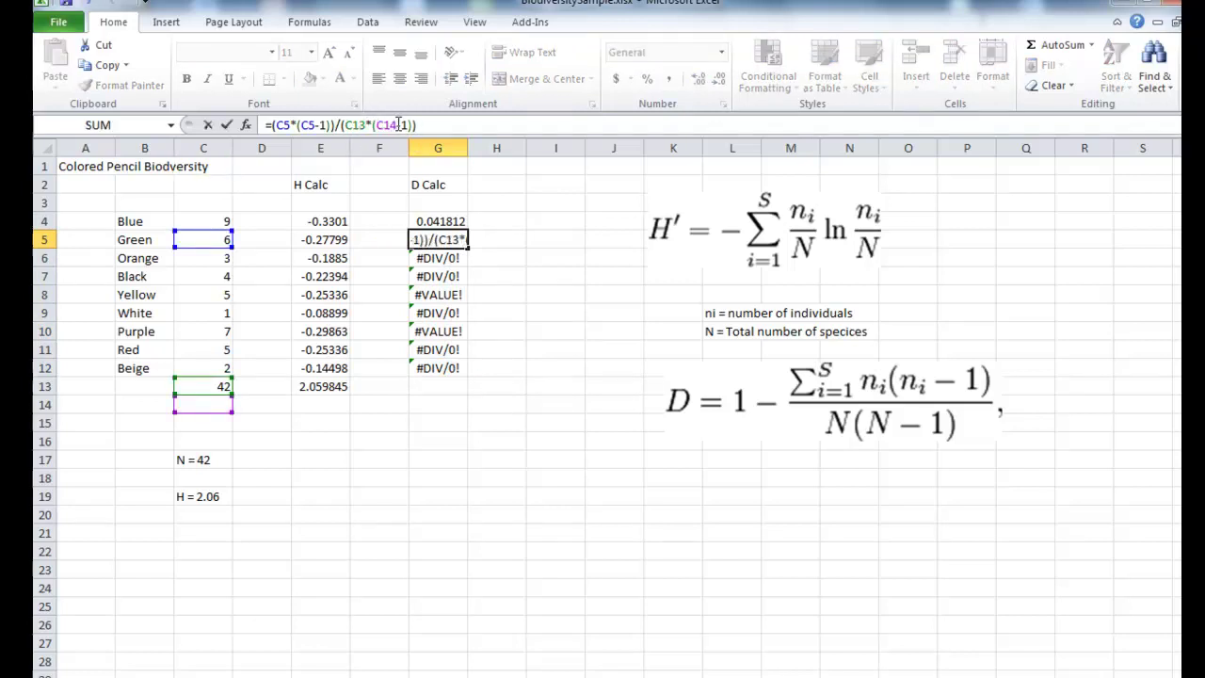
click(400, 125)
key(BackSpace)
text(3)
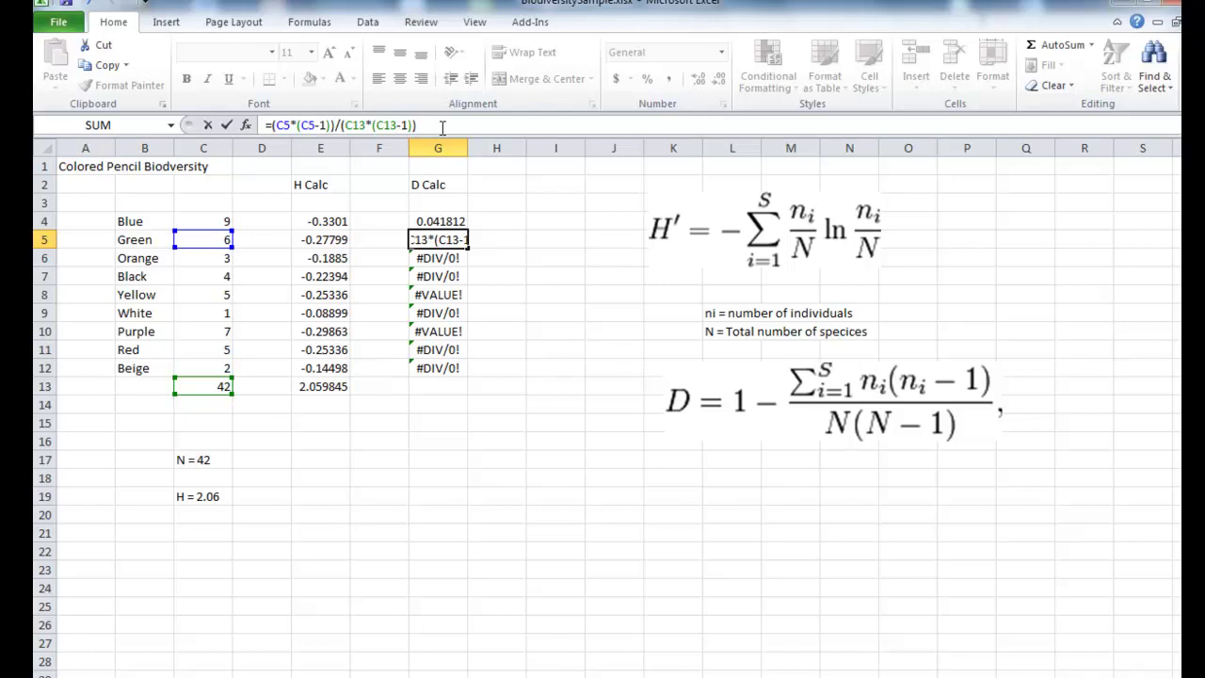
key(Return)
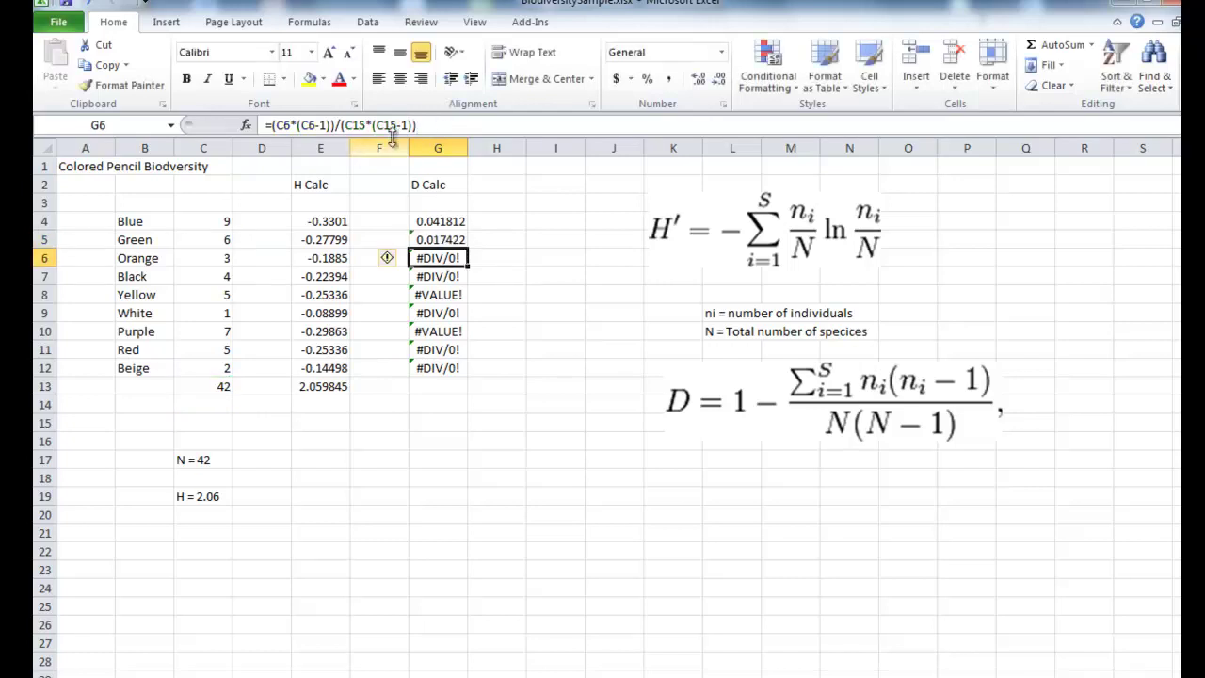
Change both C15 references in G6's formula to C13
click(400, 125)
key(BackSpace)
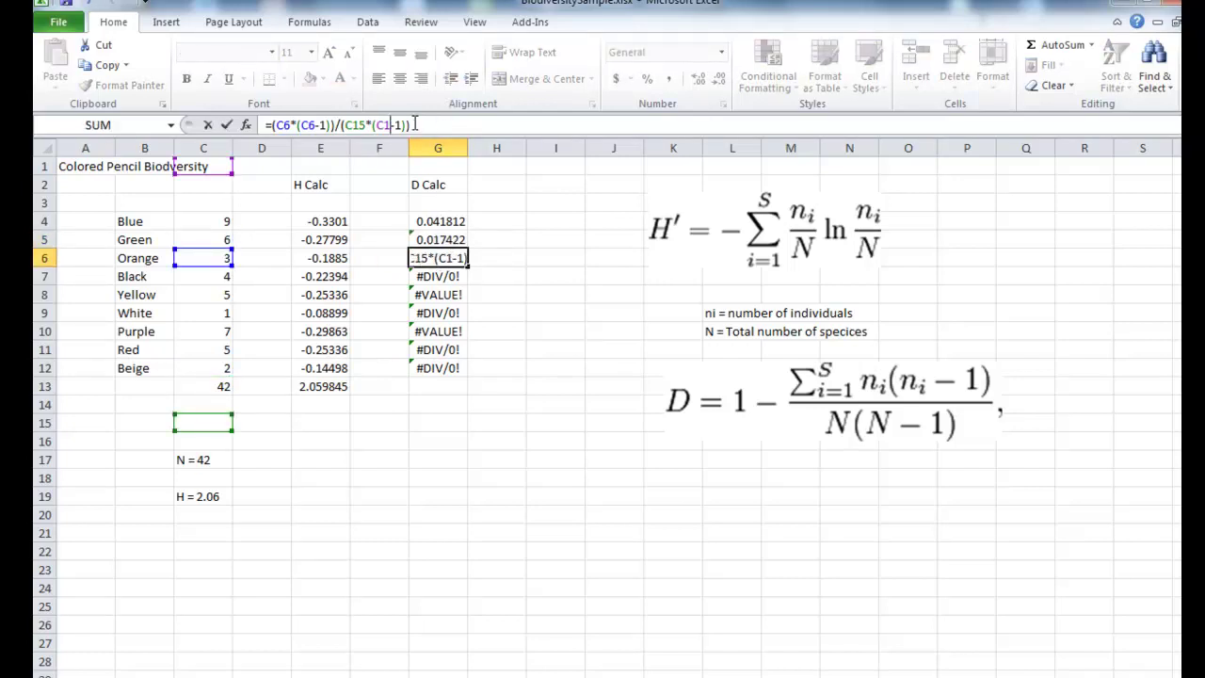
text(3)
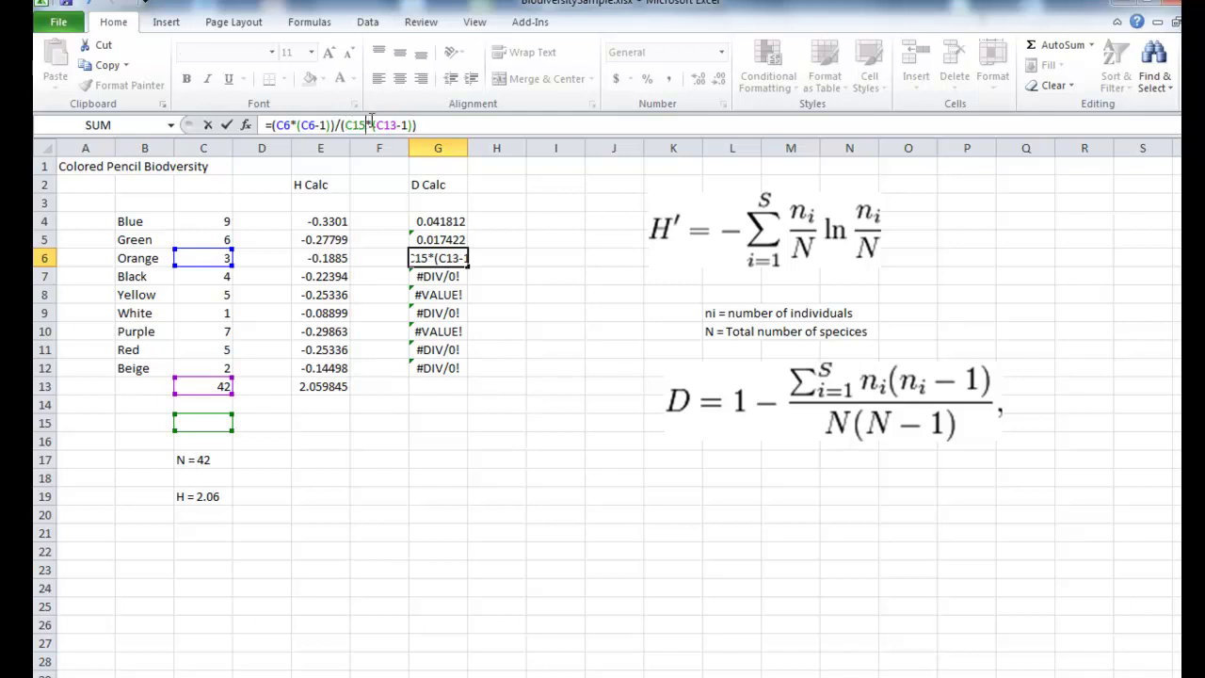
click(372, 126)
key(BackSpace)
text(3)
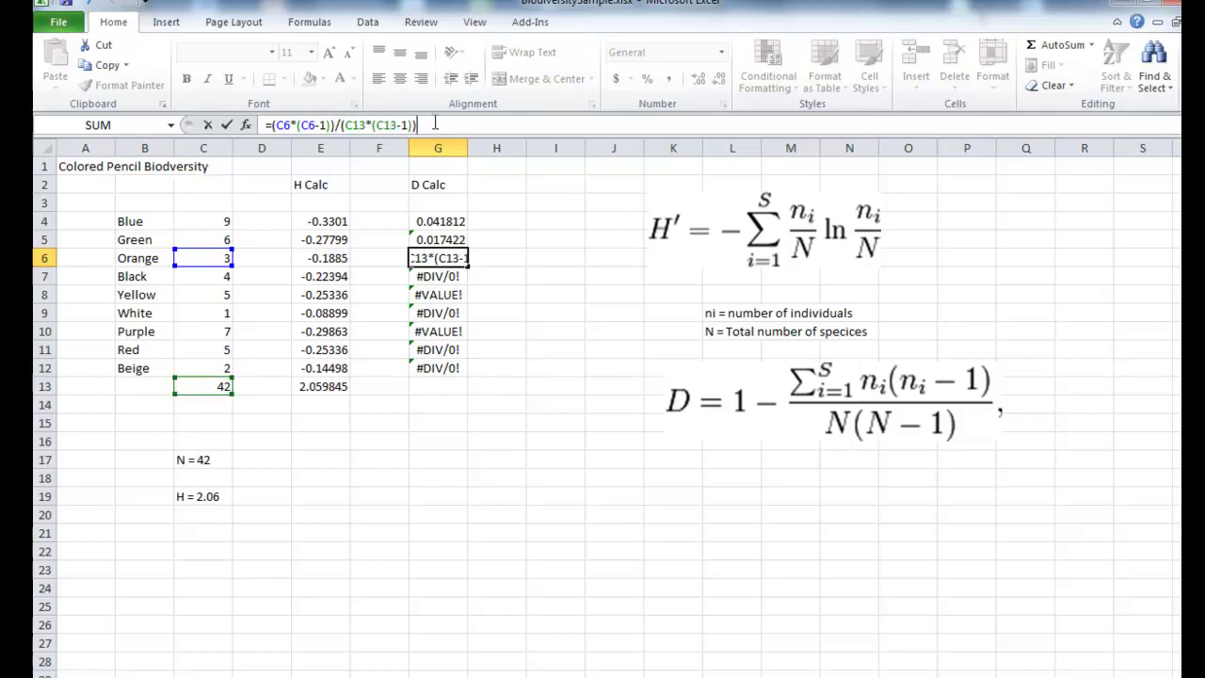
key(Return)
Correct the Black row formula in G7 so both references use C13
click(398, 125)
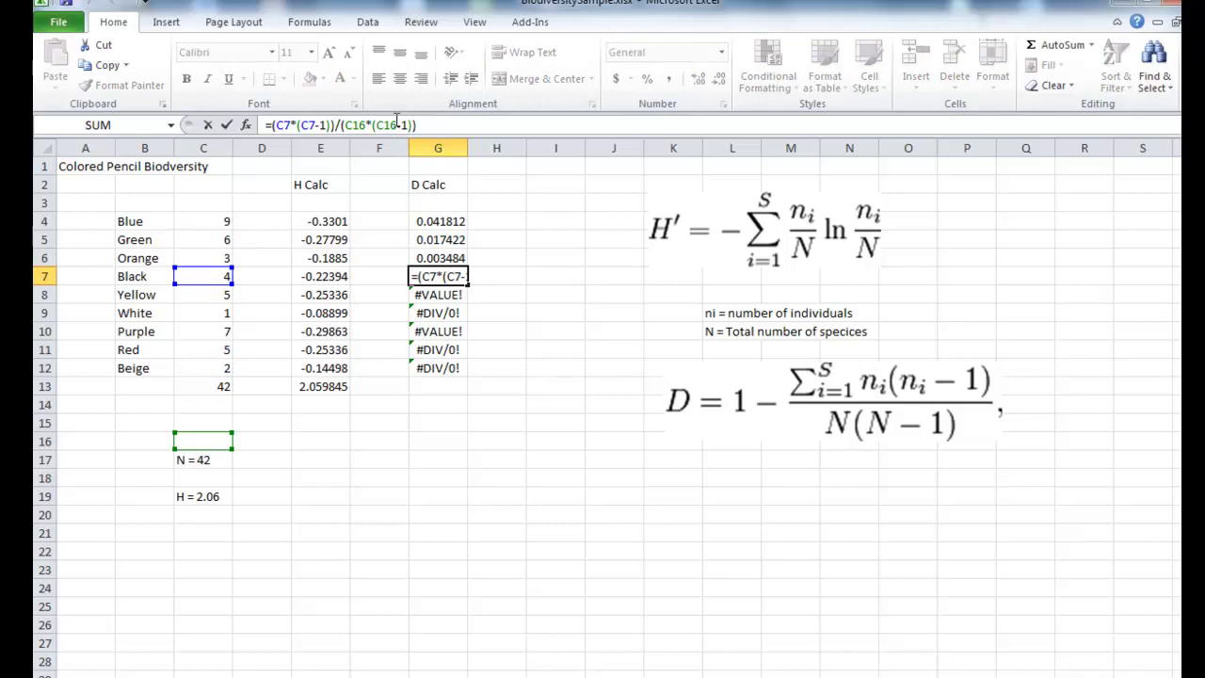
key(BackSpace)
text(3)
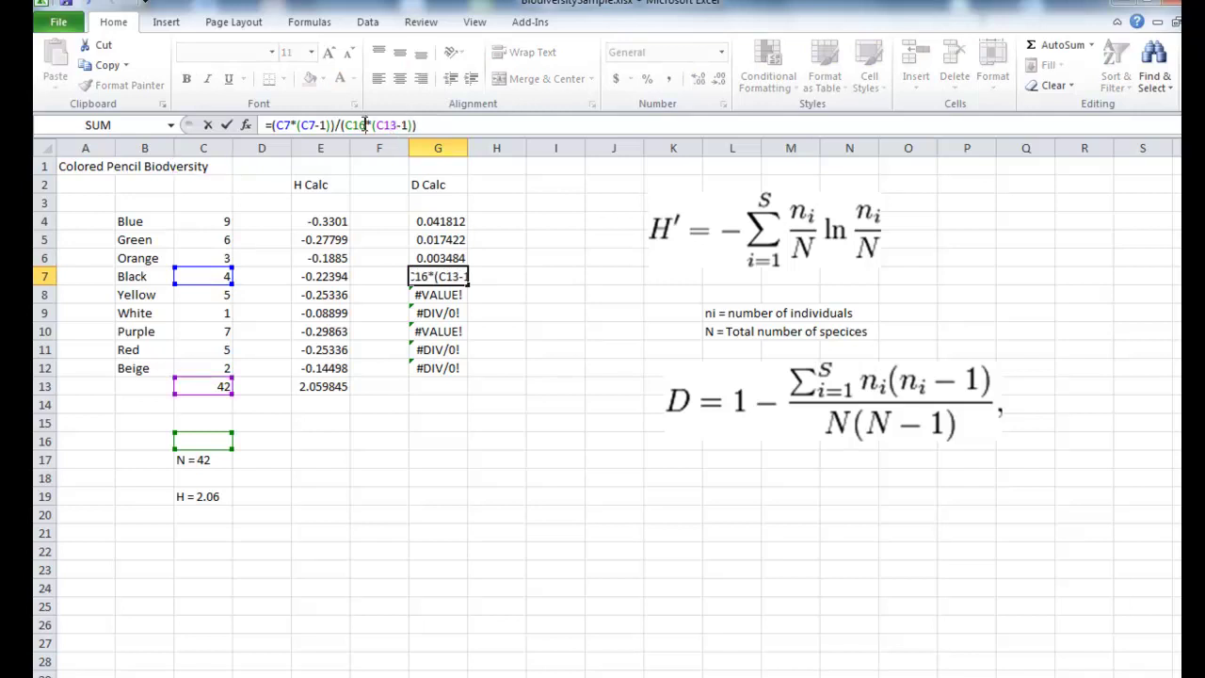
click(365, 126)
key(BackSpace)
text(3)
key(Return)
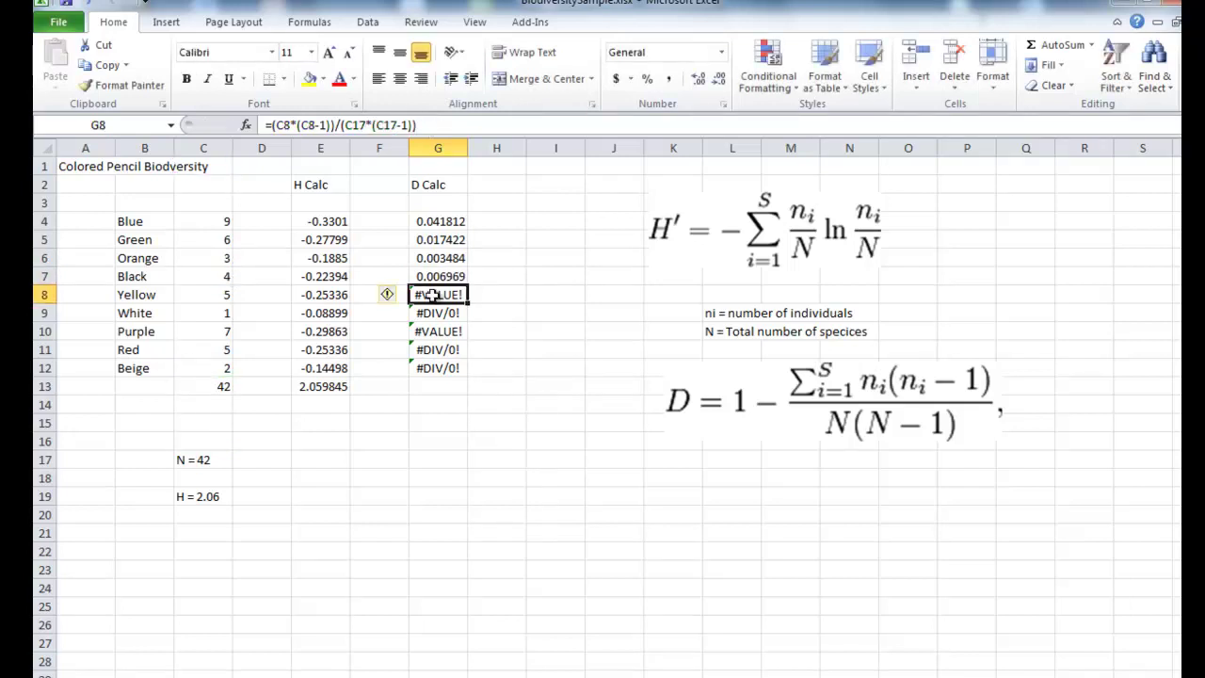
Correct the Yellow row formula in G8 to divide by C13, giving 0.011614
click(401, 125)
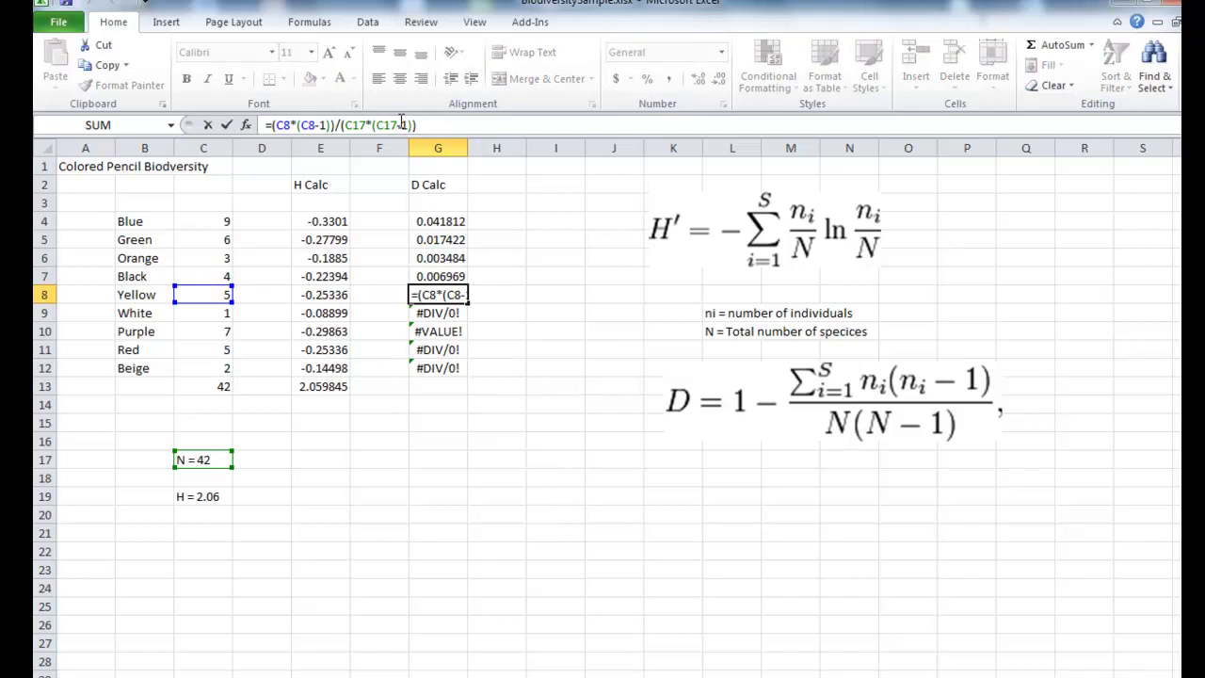
key(BackSpace)
text(3)
click(365, 125)
key(BackSpace)
text(3)
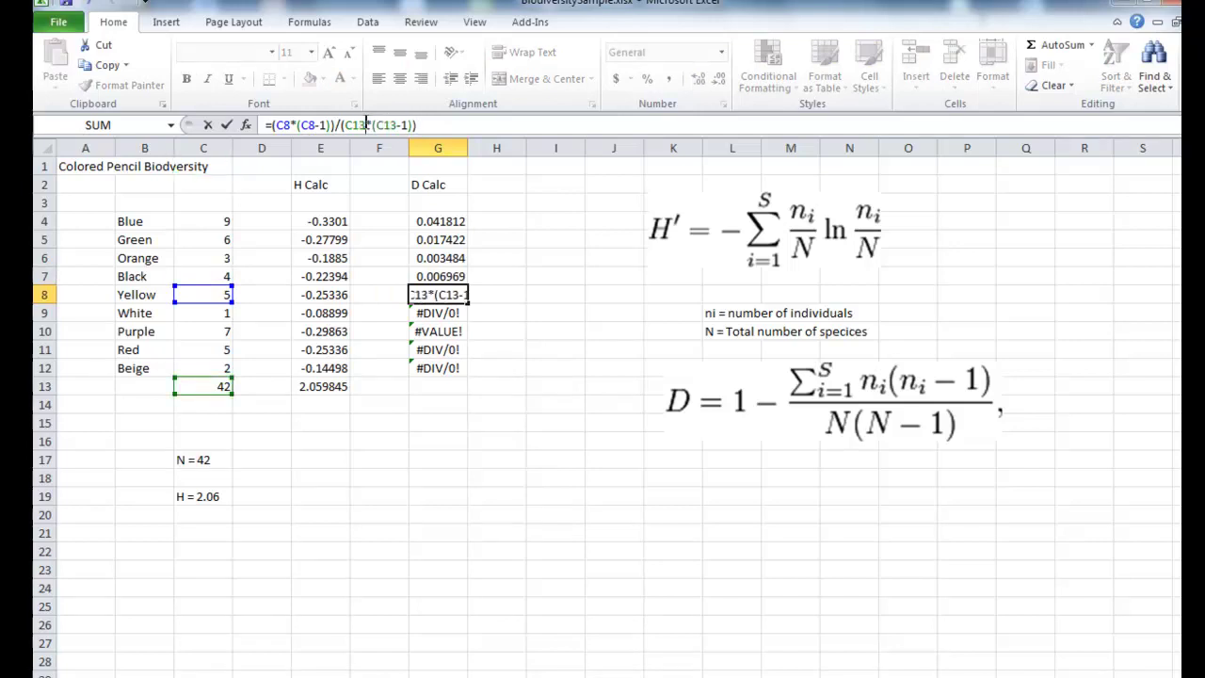
key(Return)
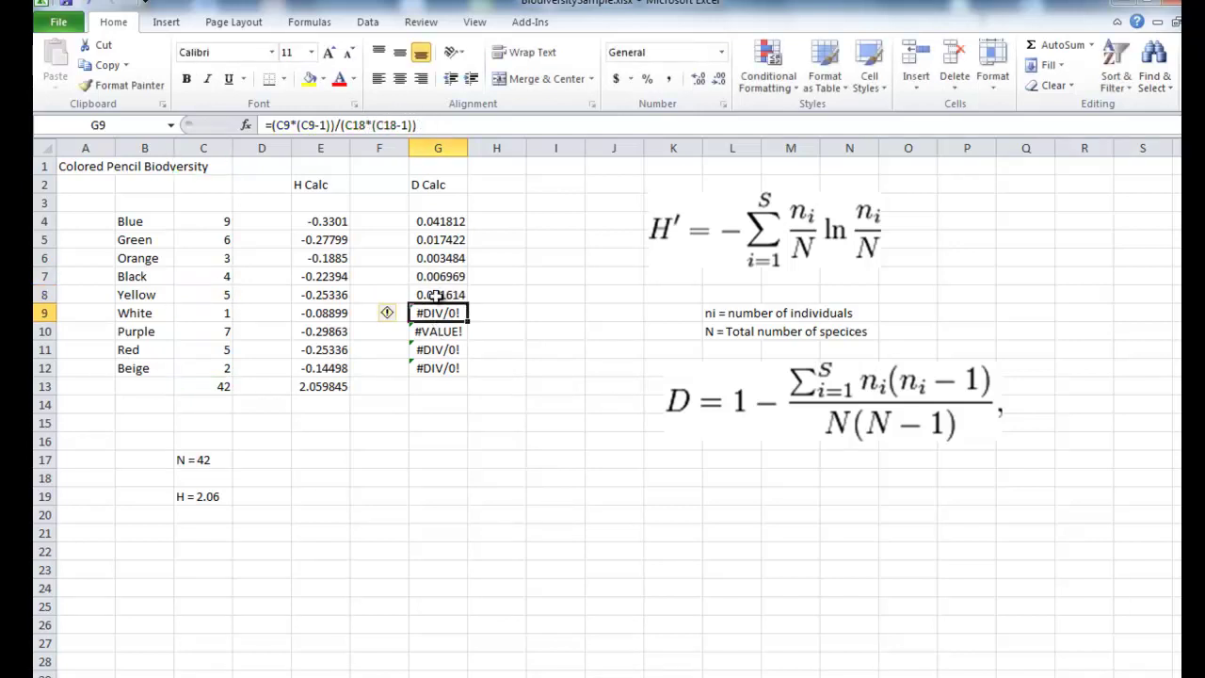
Correct the White row formula in G9 to divide by C13, giving 0
click(396, 124)
key(BackSpace)
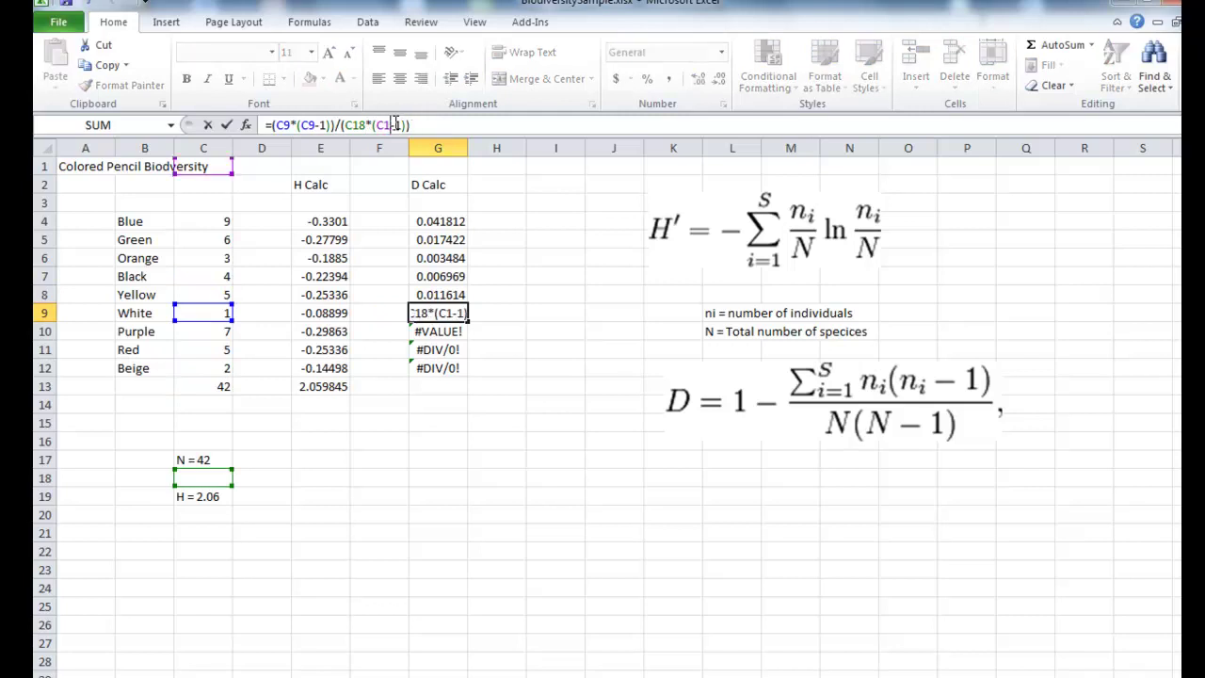
text(3)
click(367, 124)
key(BackSpace)
text(3)
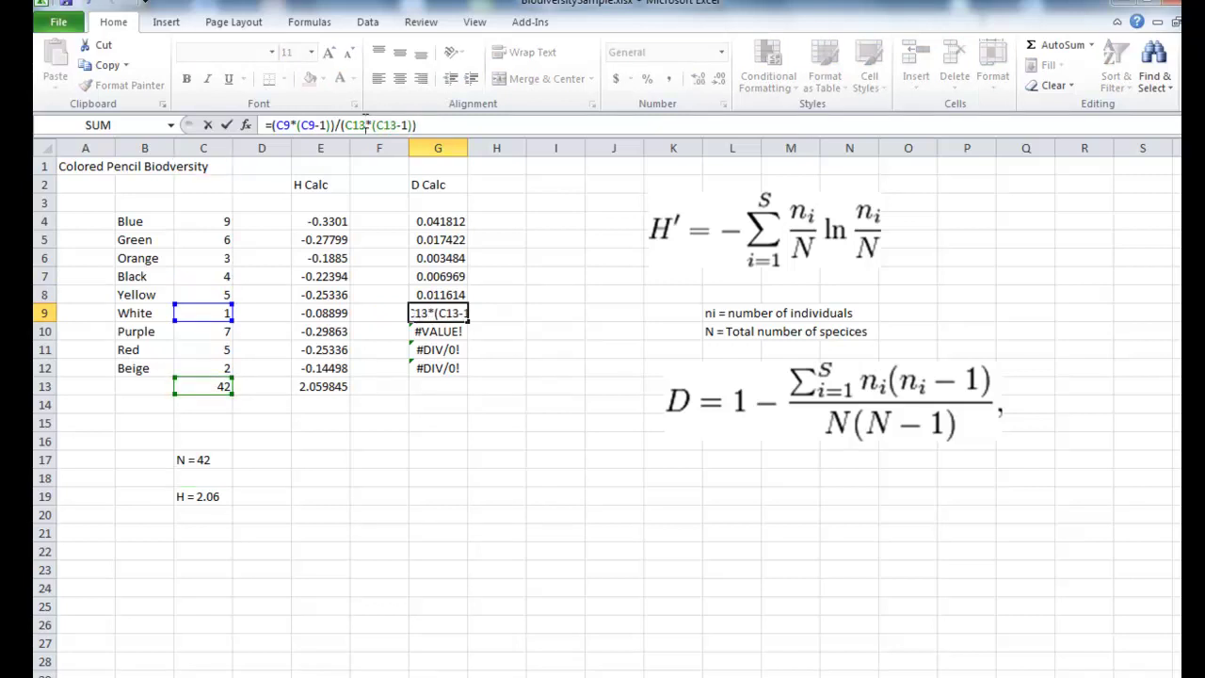
key(Return)
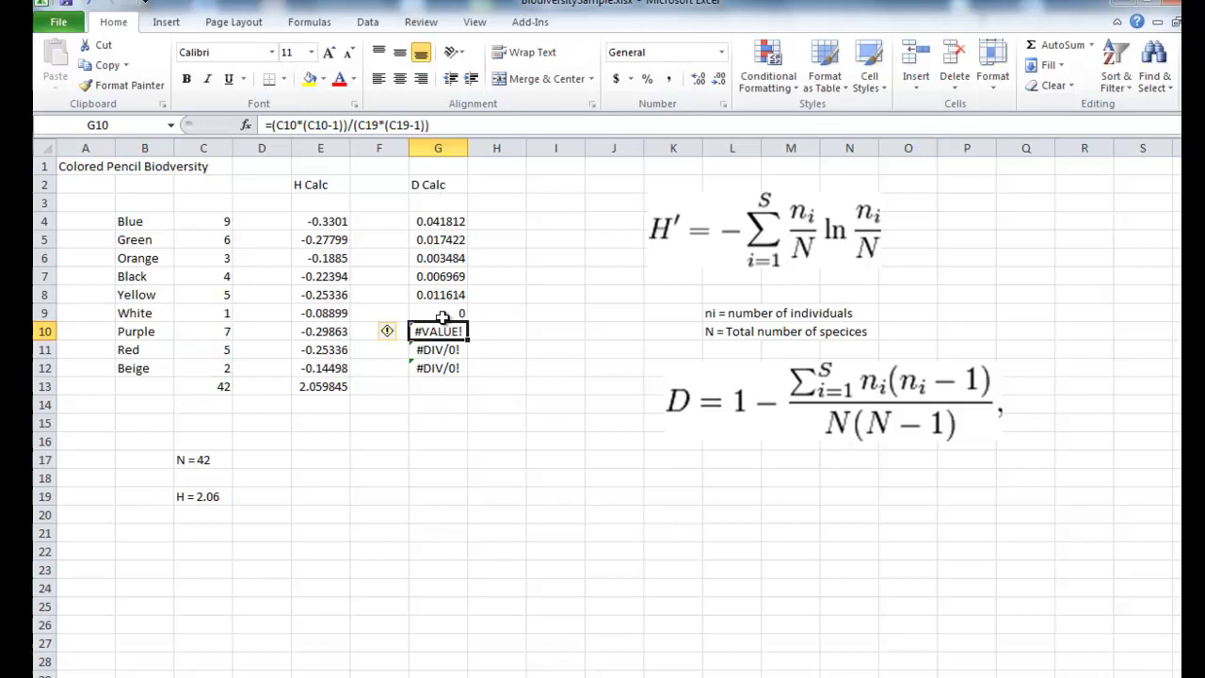
Fix the Purple row formula in G10 to divide by C13, giving 0.02439
click(407, 125)
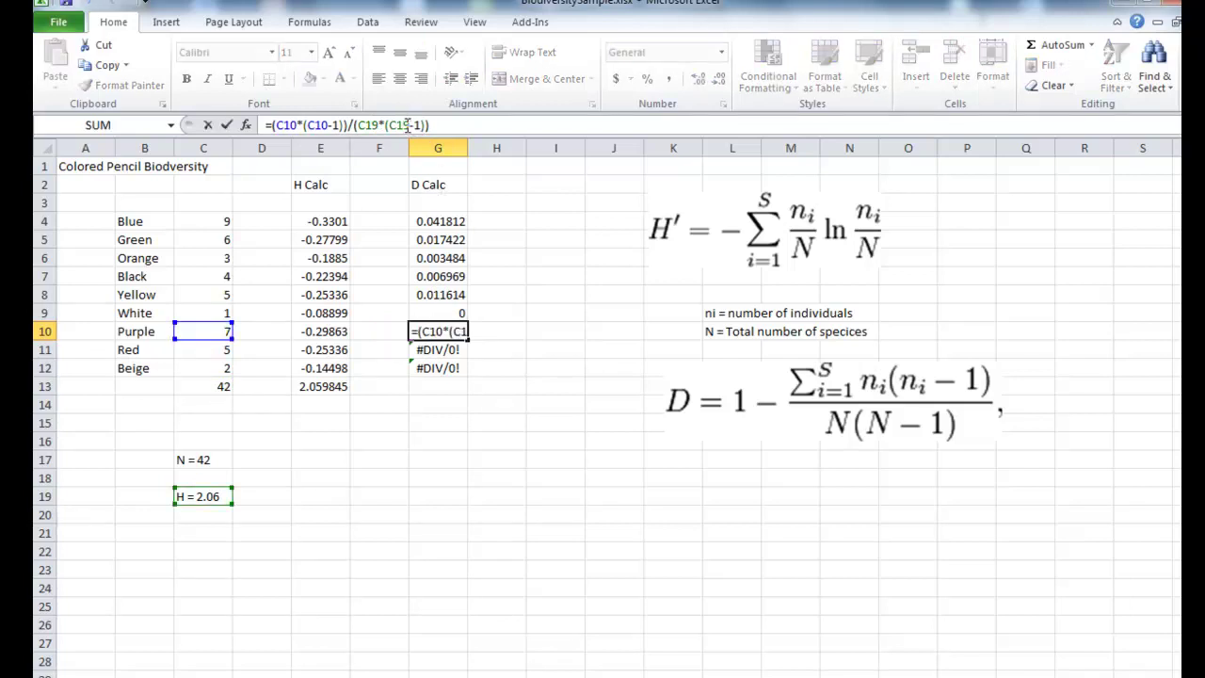
key(BackSpace)
text(3)
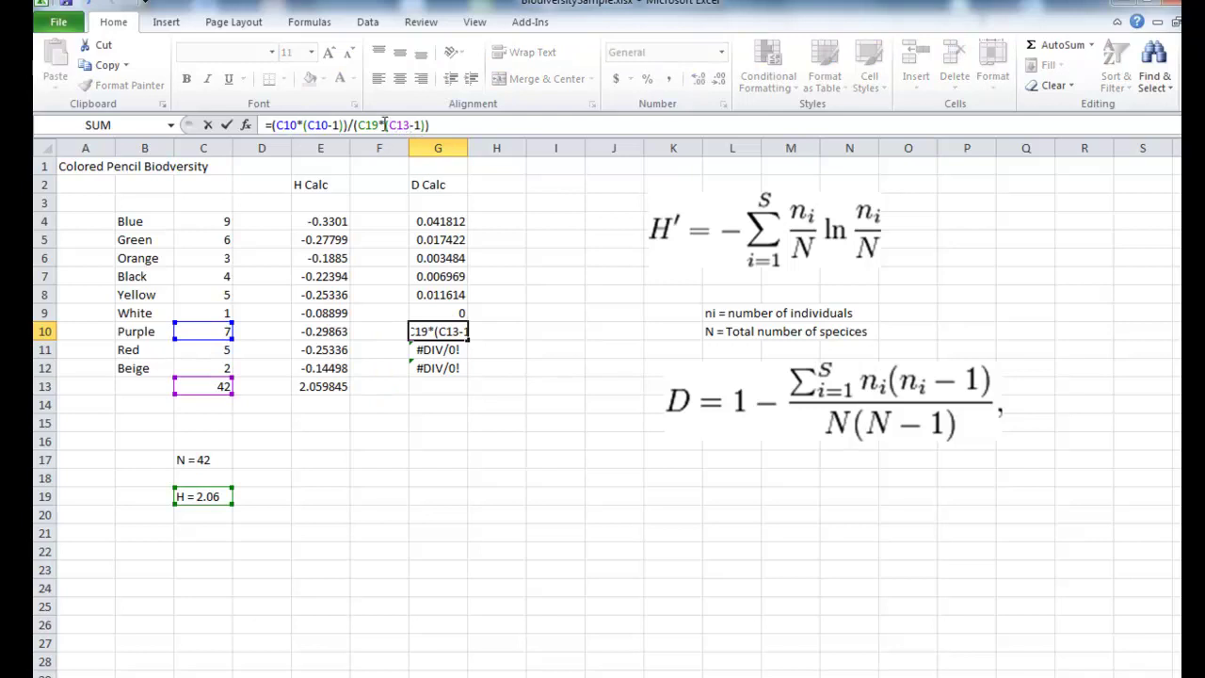
key(BackSpace)
text(3)
key(Return)
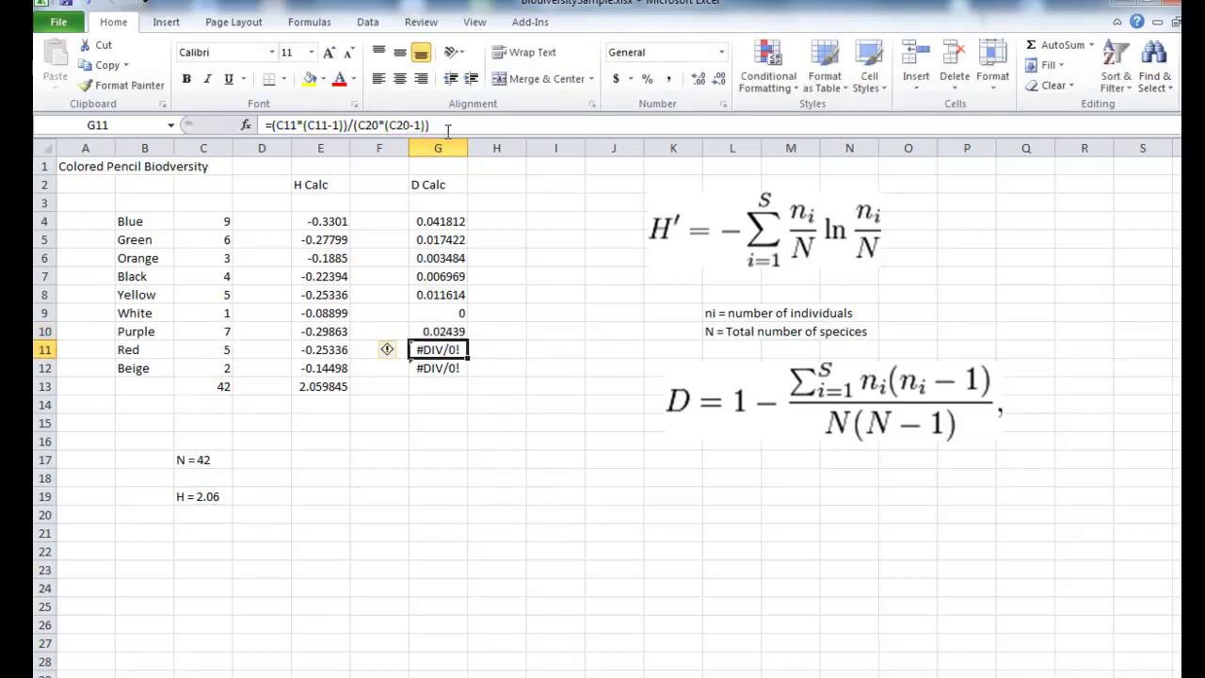
Fix the Red row formula in G11 to divide by C13, giving 0.011614
click(377, 125)
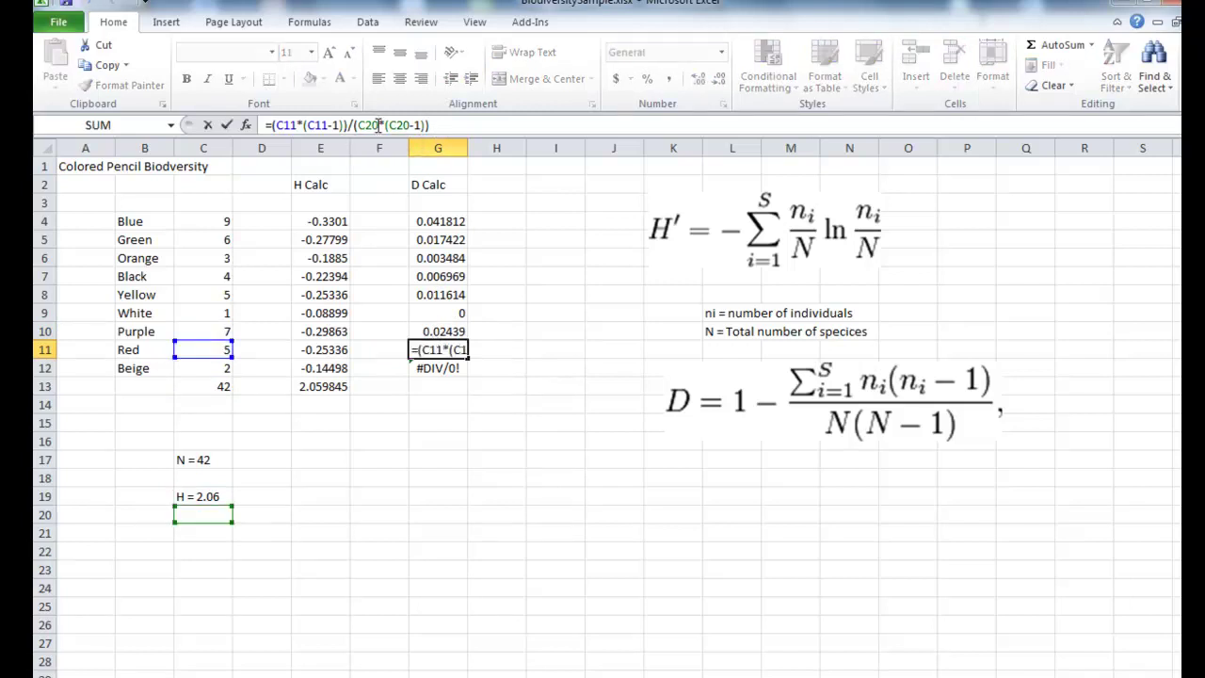
key(BackSpace)
key(BackSpace)
text(13)
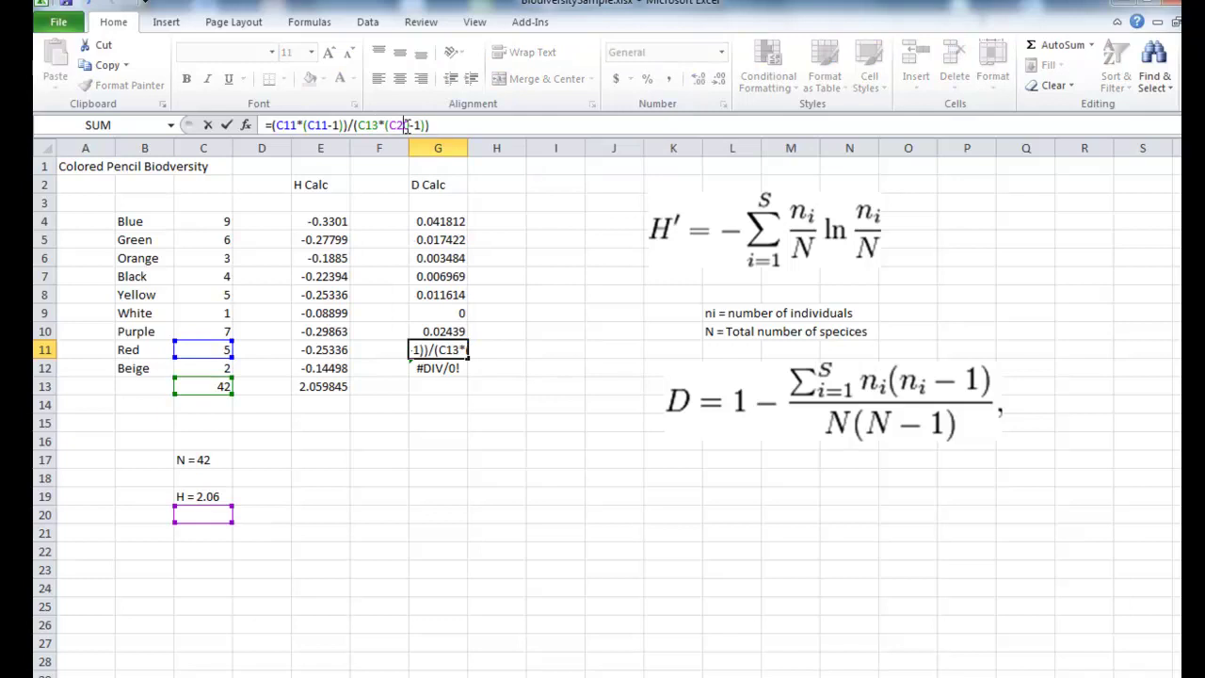
click(408, 125)
key(BackSpace)
text(13)
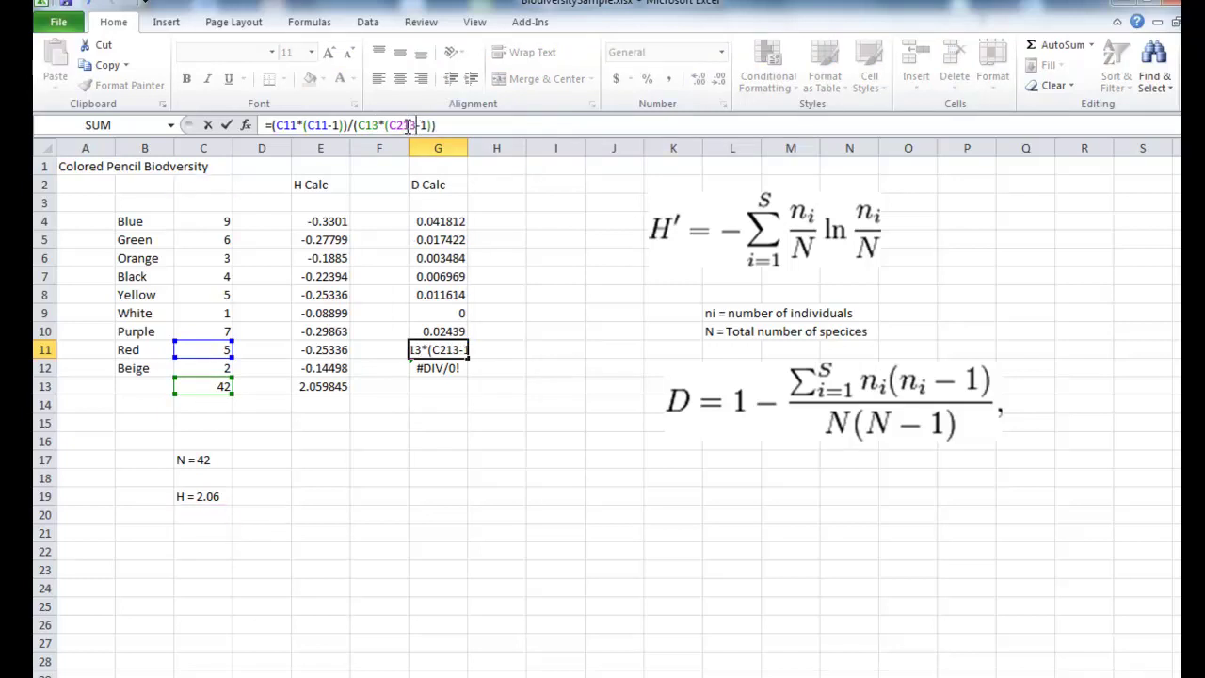
key(BackSpace)
key(BackSpace)
key(BackSpace)
text(13)
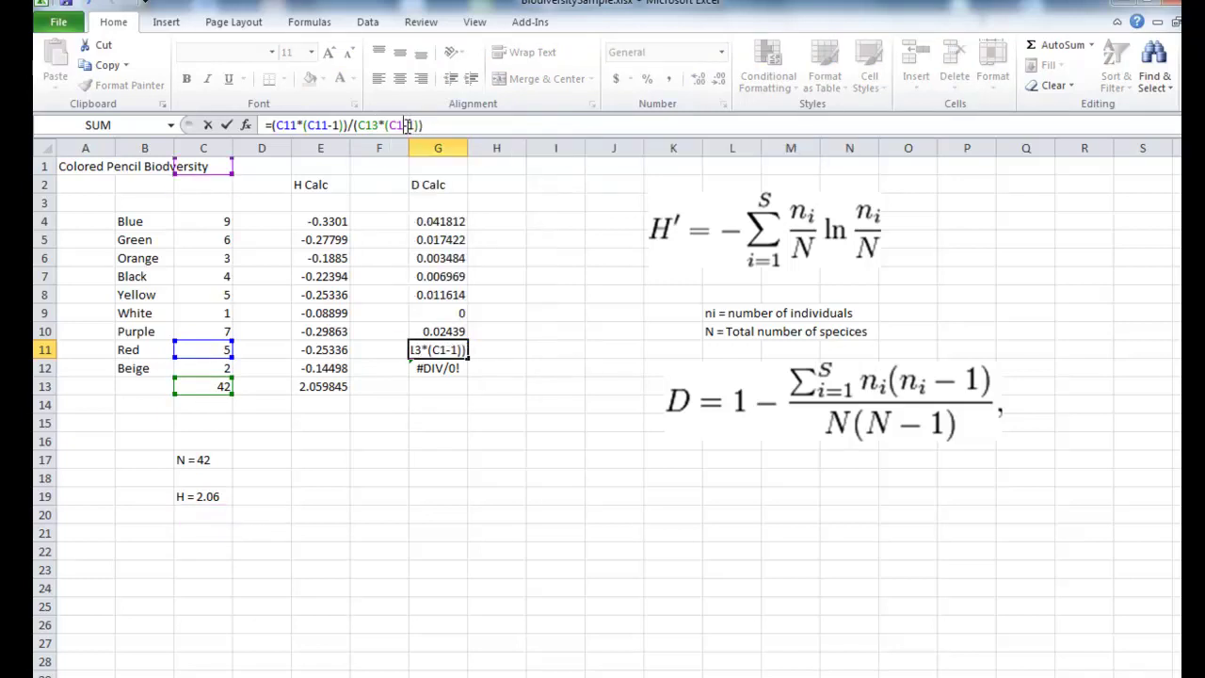
key(Return)
Fix the Beige row formula in G12 to divide by C13, giving 0.001161
click(321, 125)
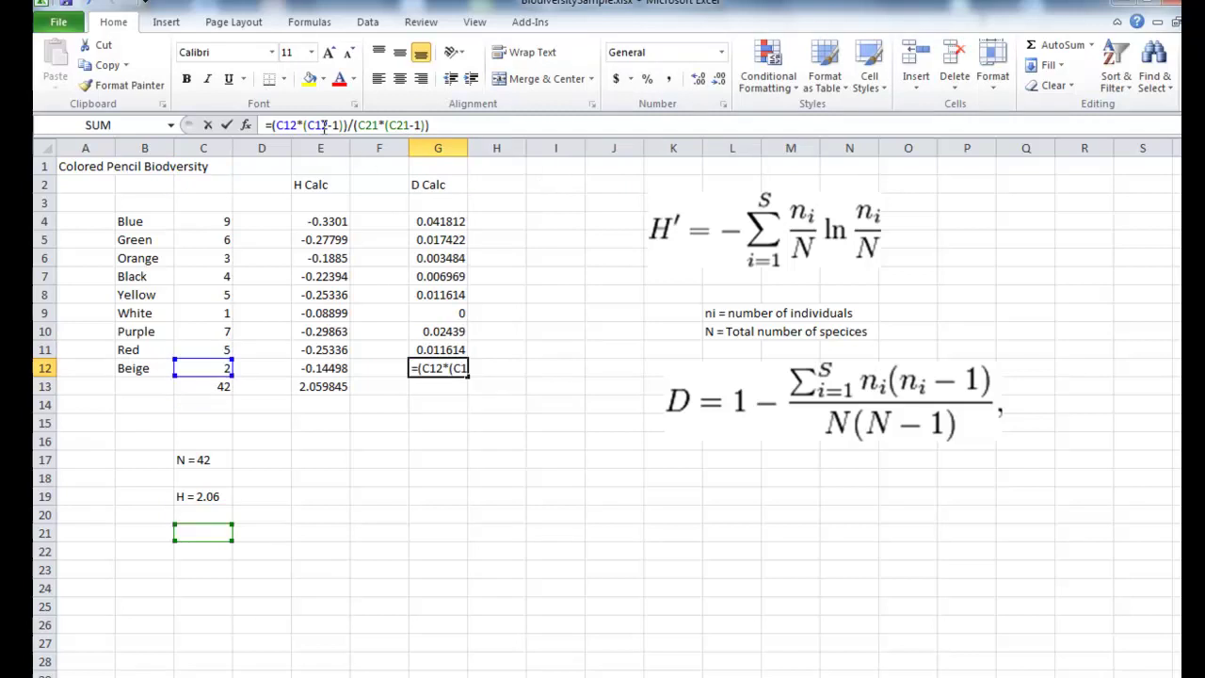
click(372, 123)
key(BackSpace)
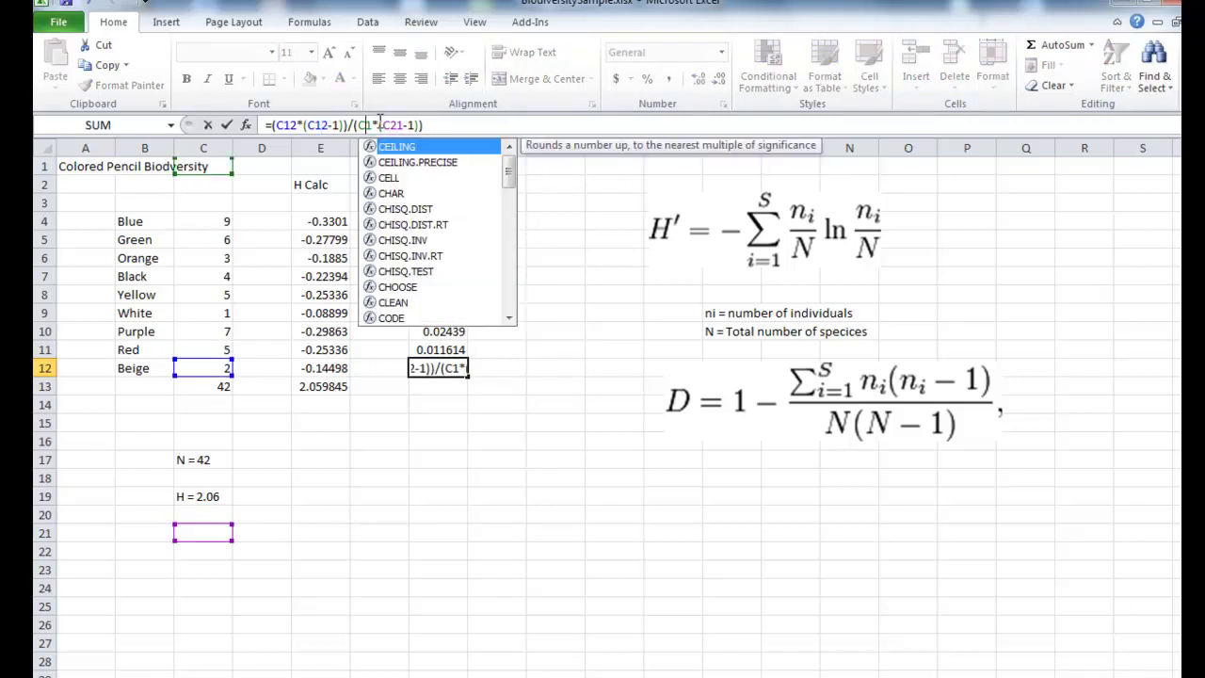
text(3)
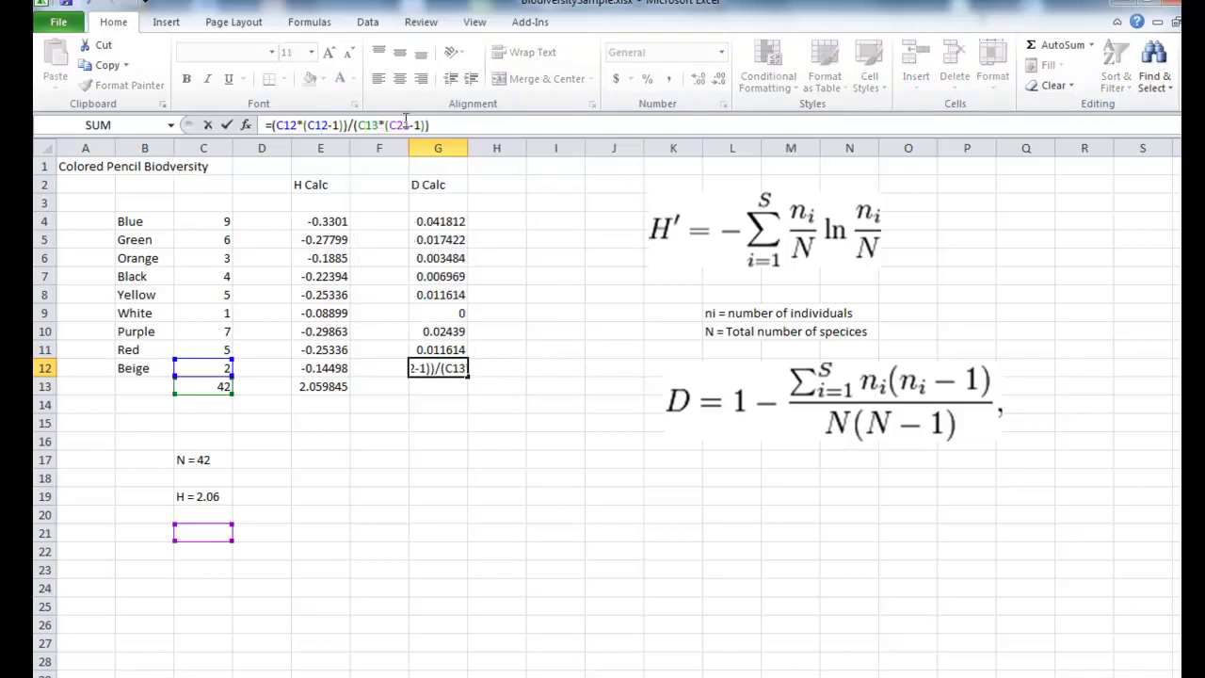
key(BackSpace)
text(3)
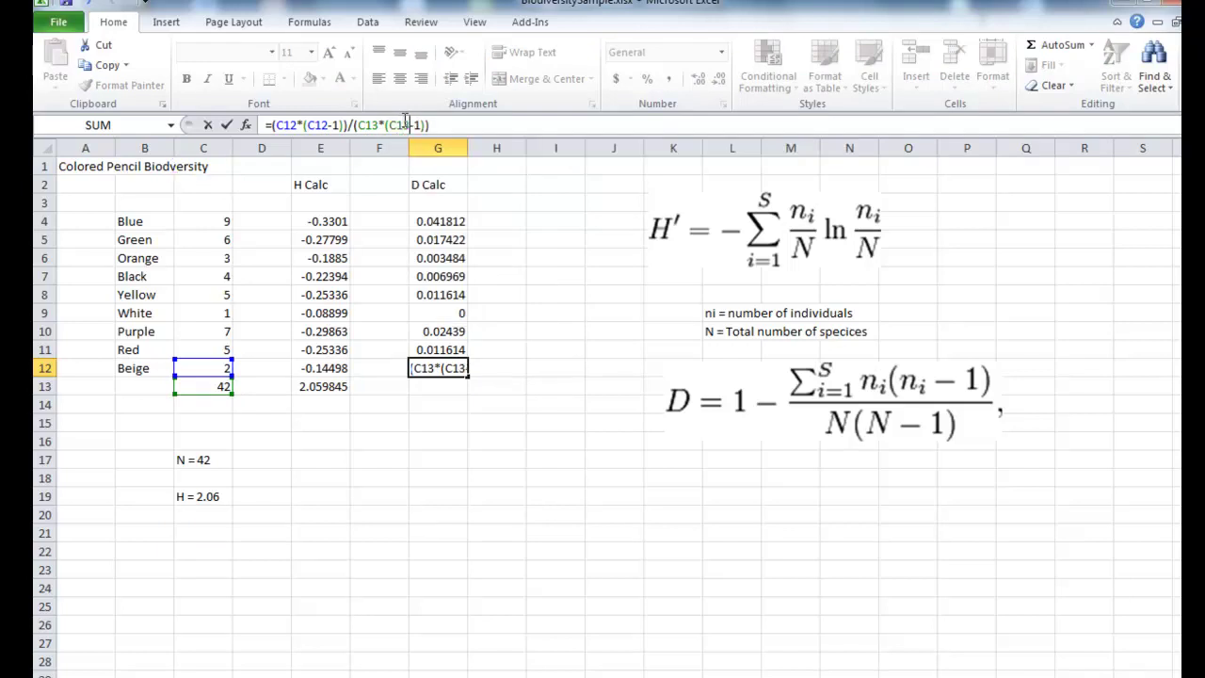
key(Return)
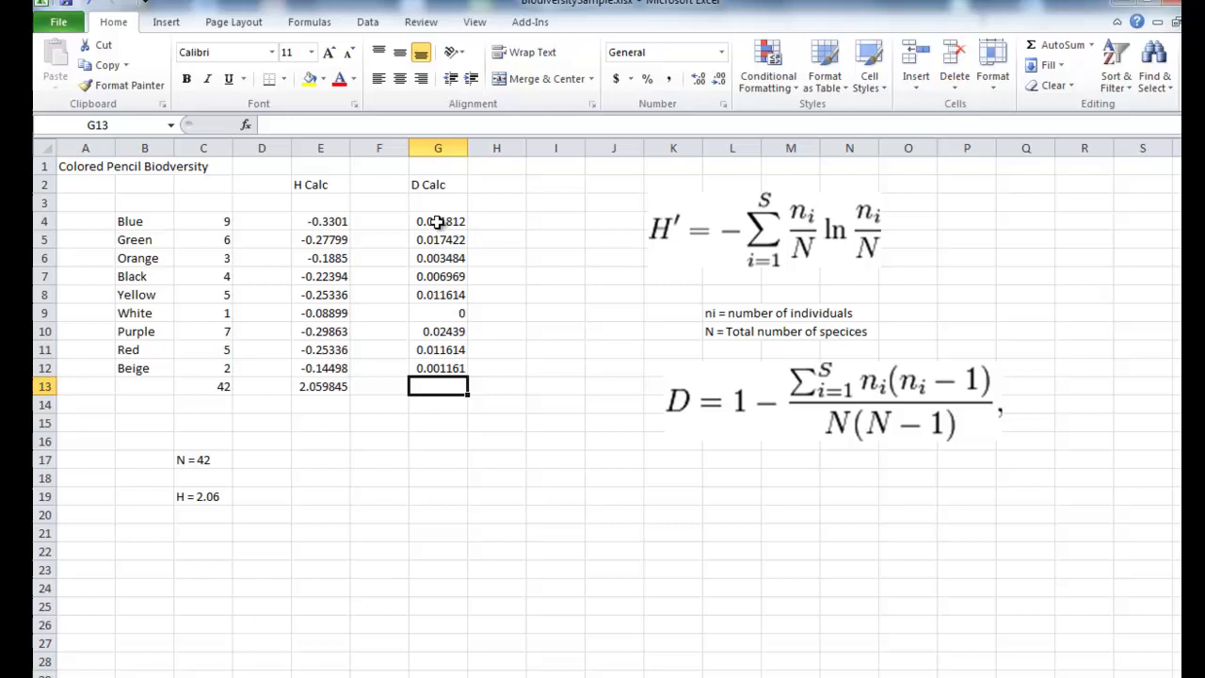
Set G13 to =1-SUM(G4:G12), giving Simpson's D of 0.881533
drag(433, 220, 438, 366)
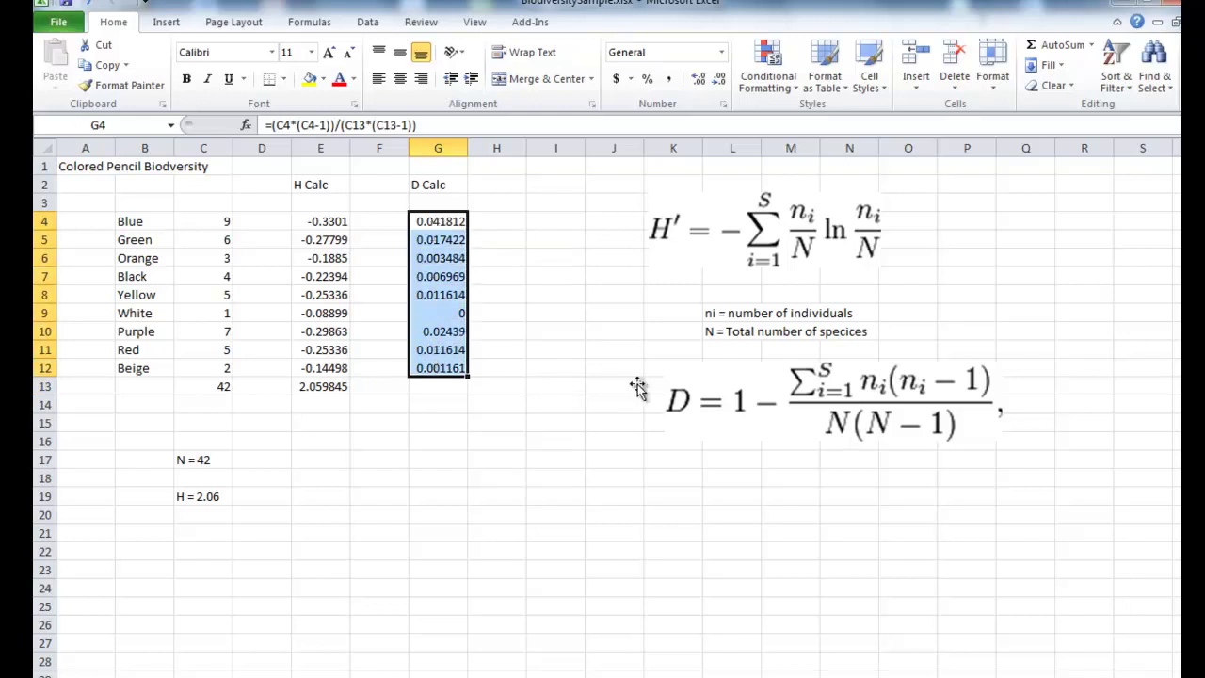
click(1050, 44)
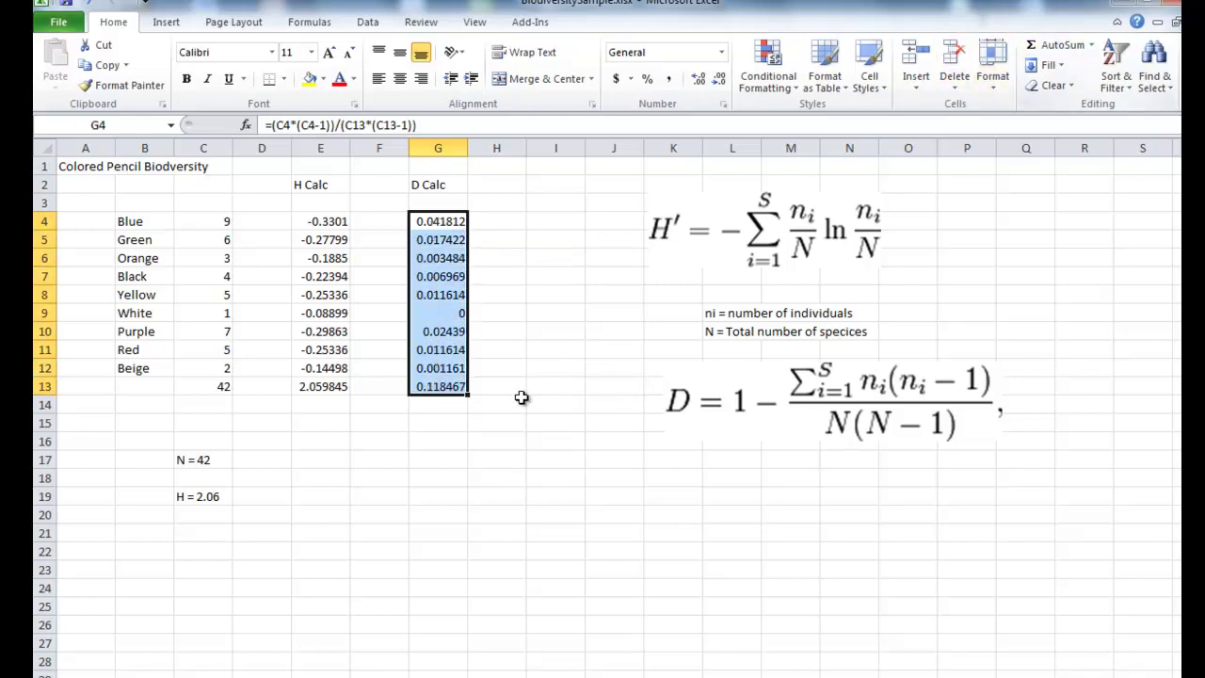
click(443, 387)
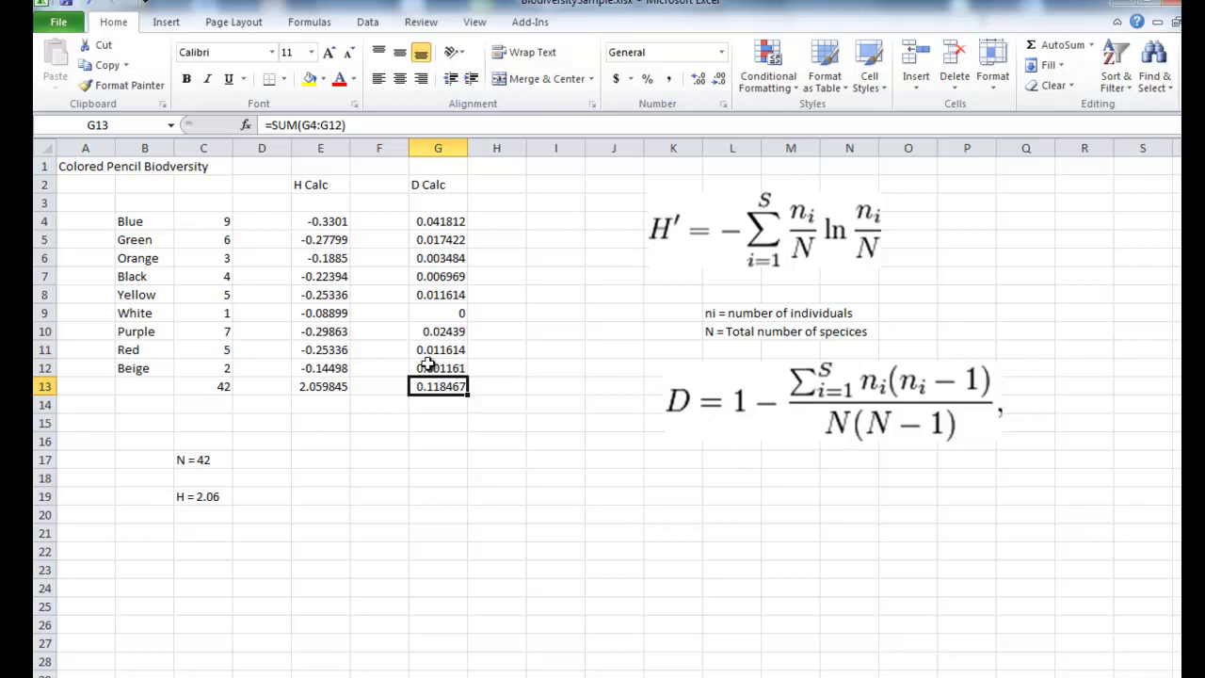
click(272, 126)
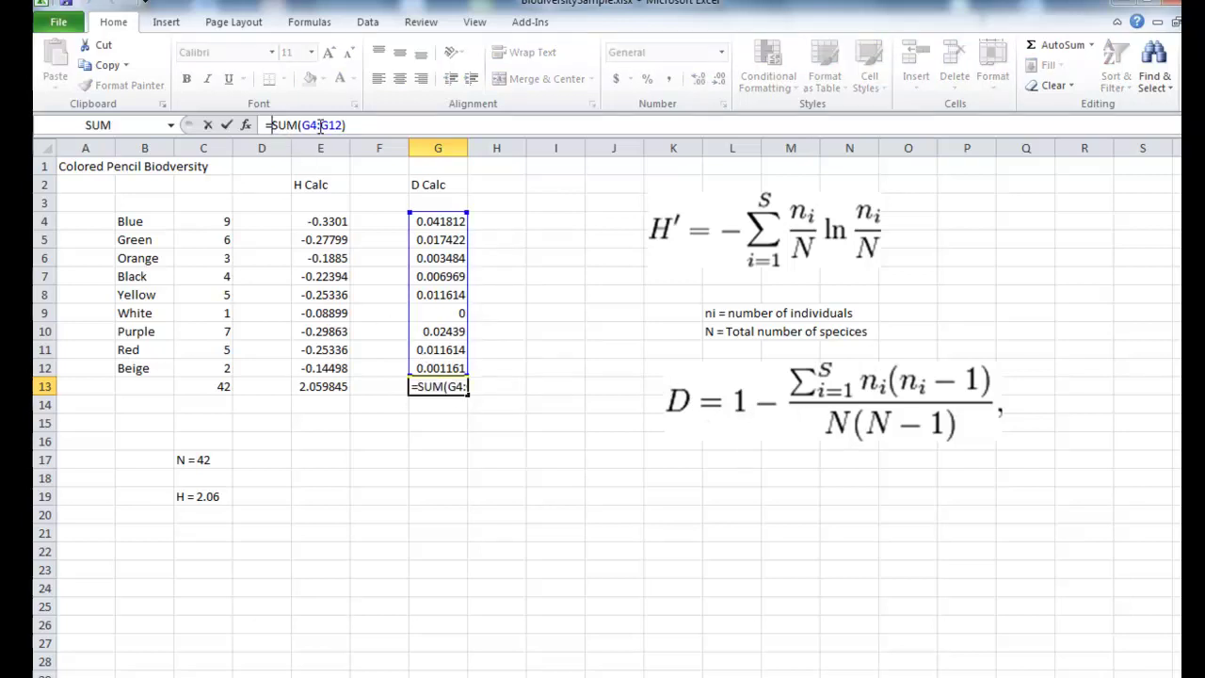
text(1-)
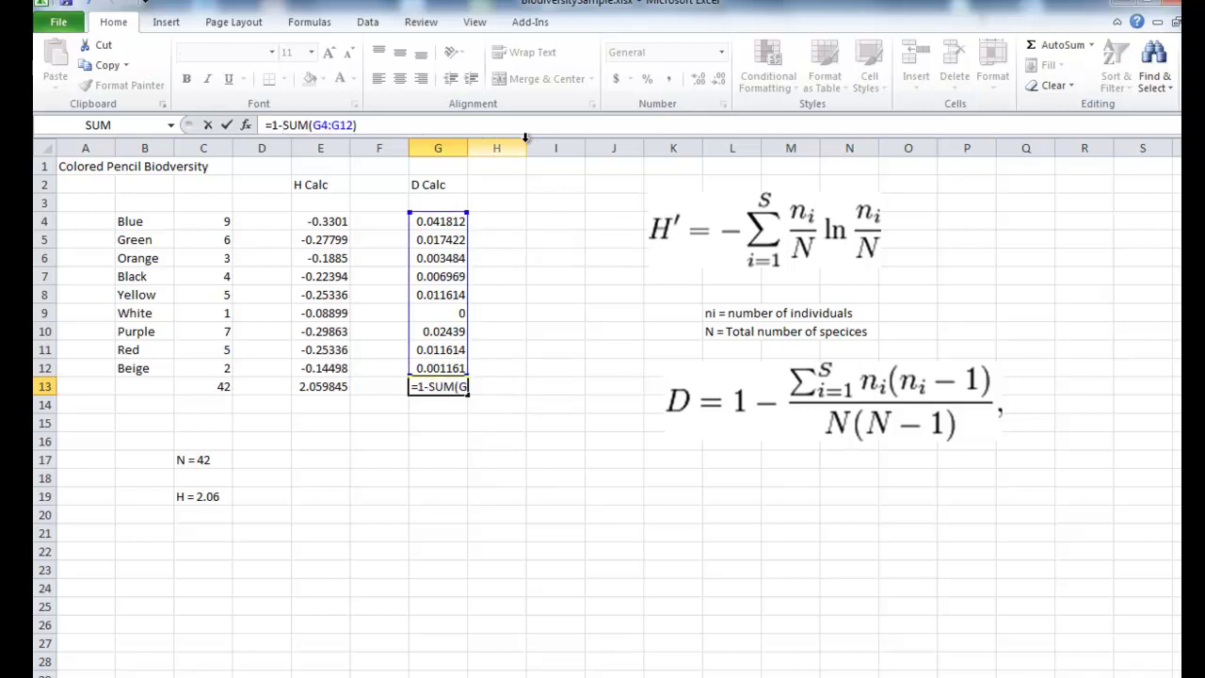
key(Return)
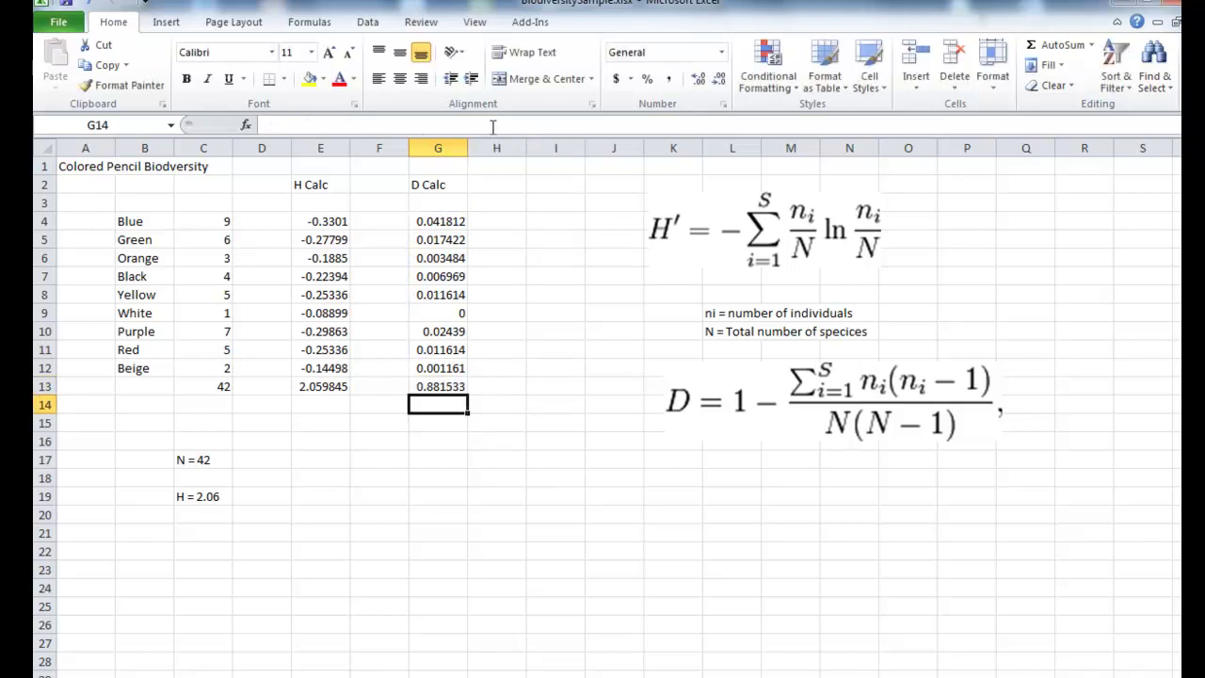
Enter the note "D = 0.8815" in C21
click(194, 534)
text(D = )
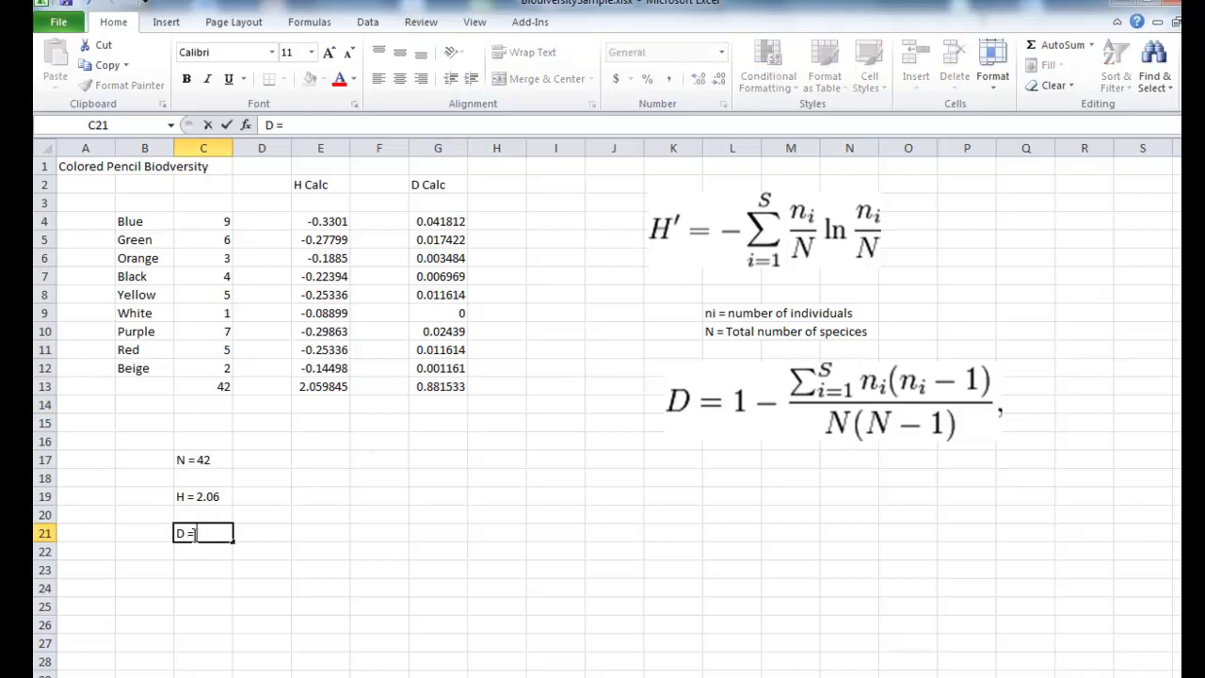
text(0.88153)
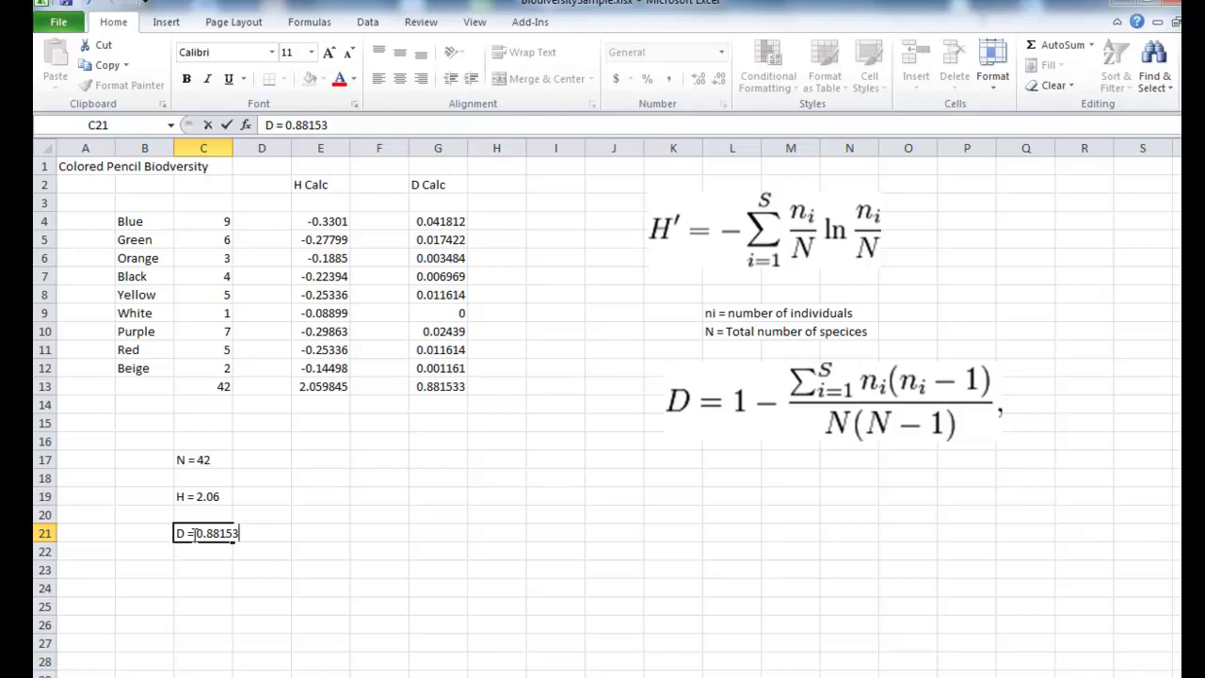
key(BackSpace)
click(242, 584)
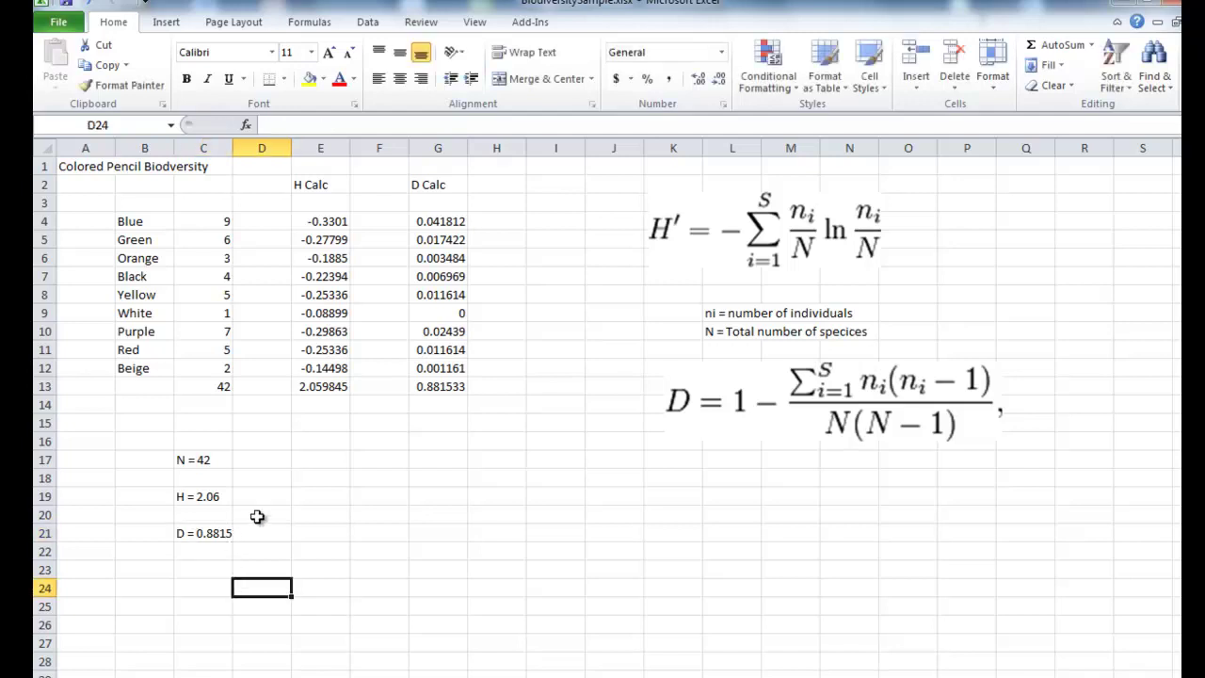